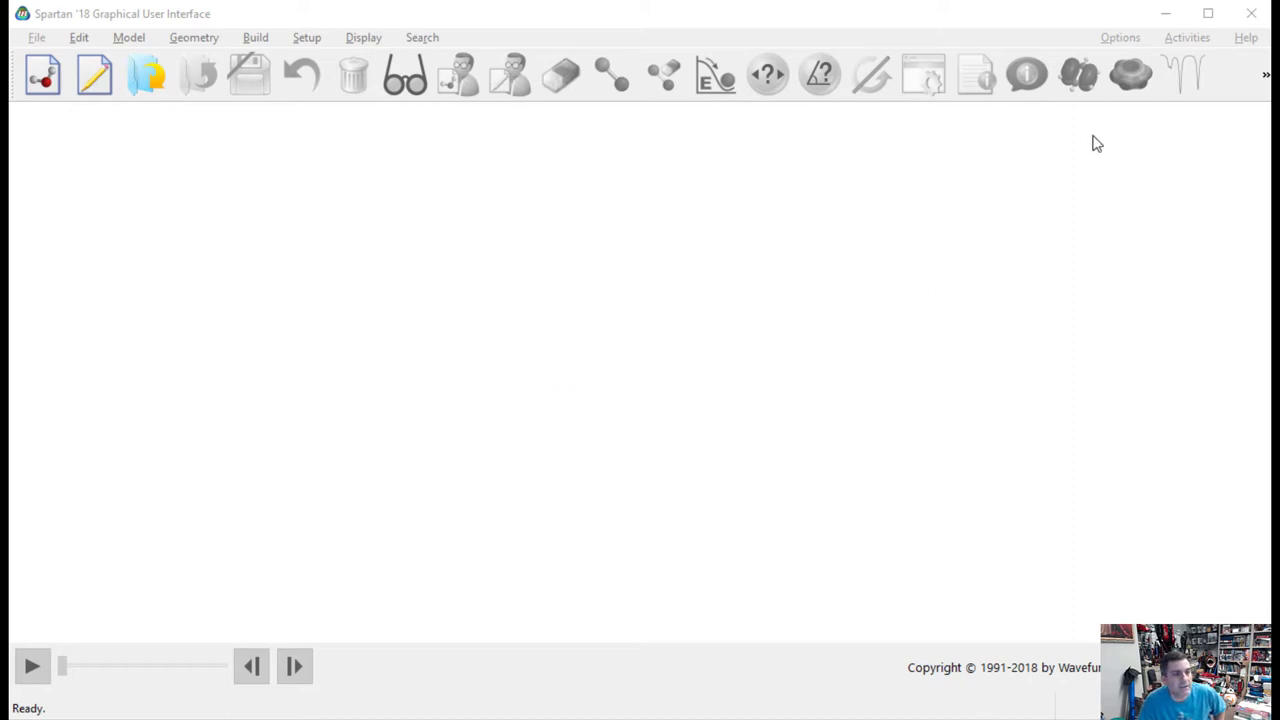
Step: View the background colour options and close them without choosing a new colour
click(1120, 39)
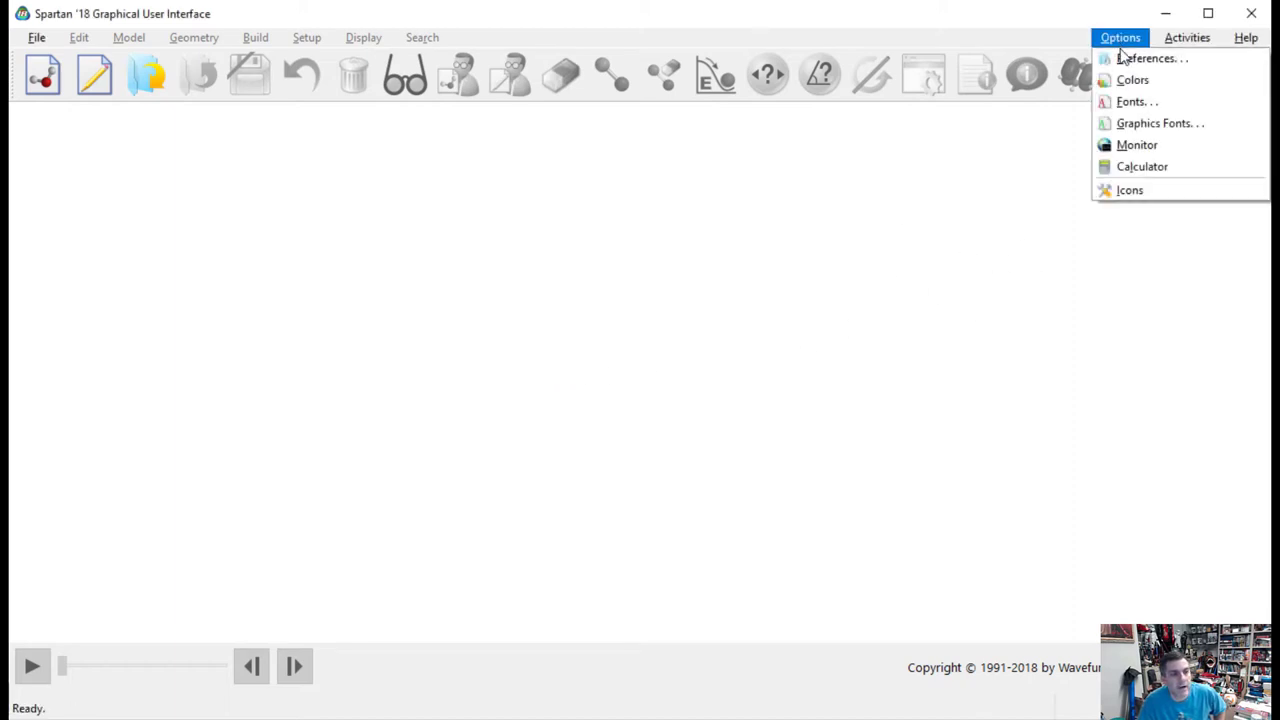
click(1123, 82)
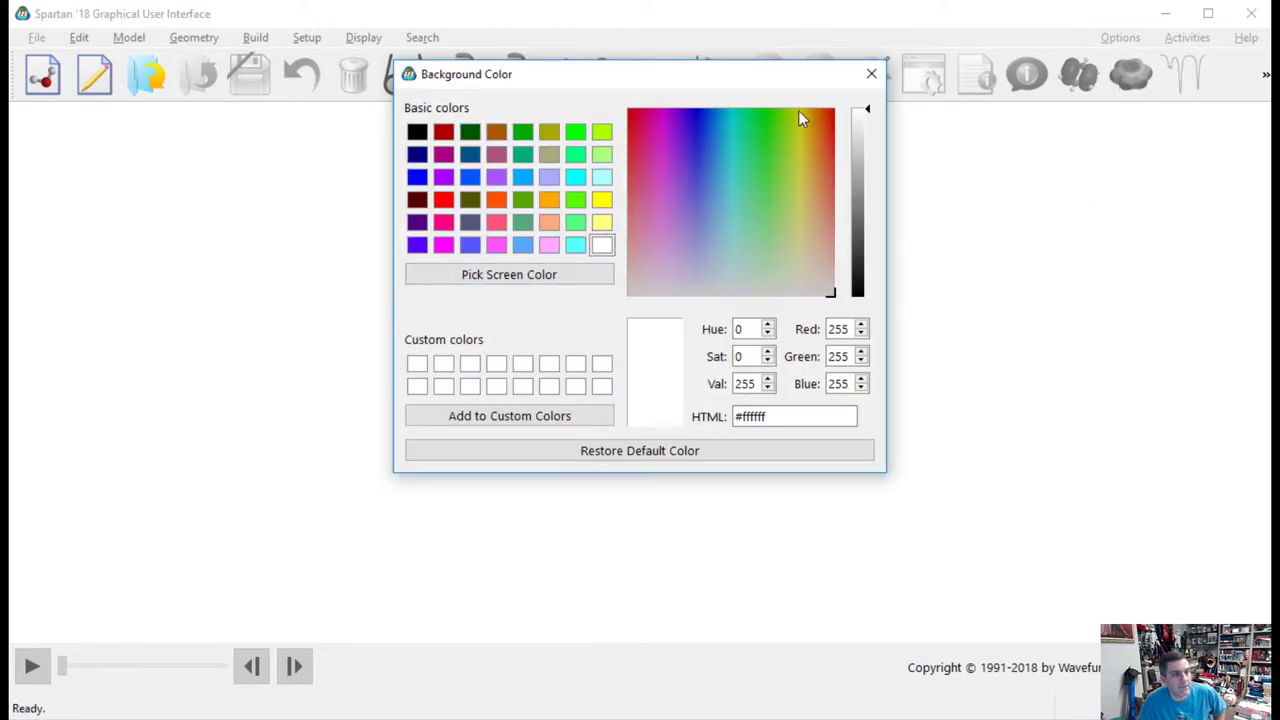
click(872, 75)
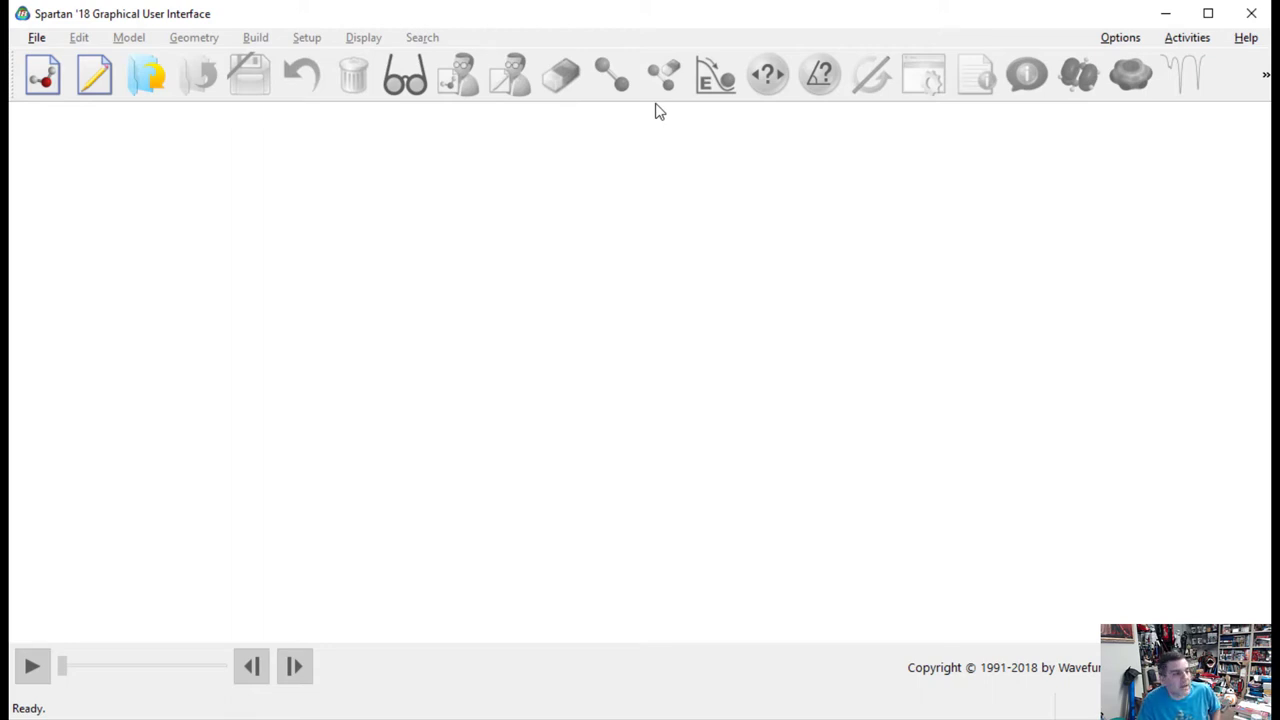
Step: Start a new molecule build
click(36, 40)
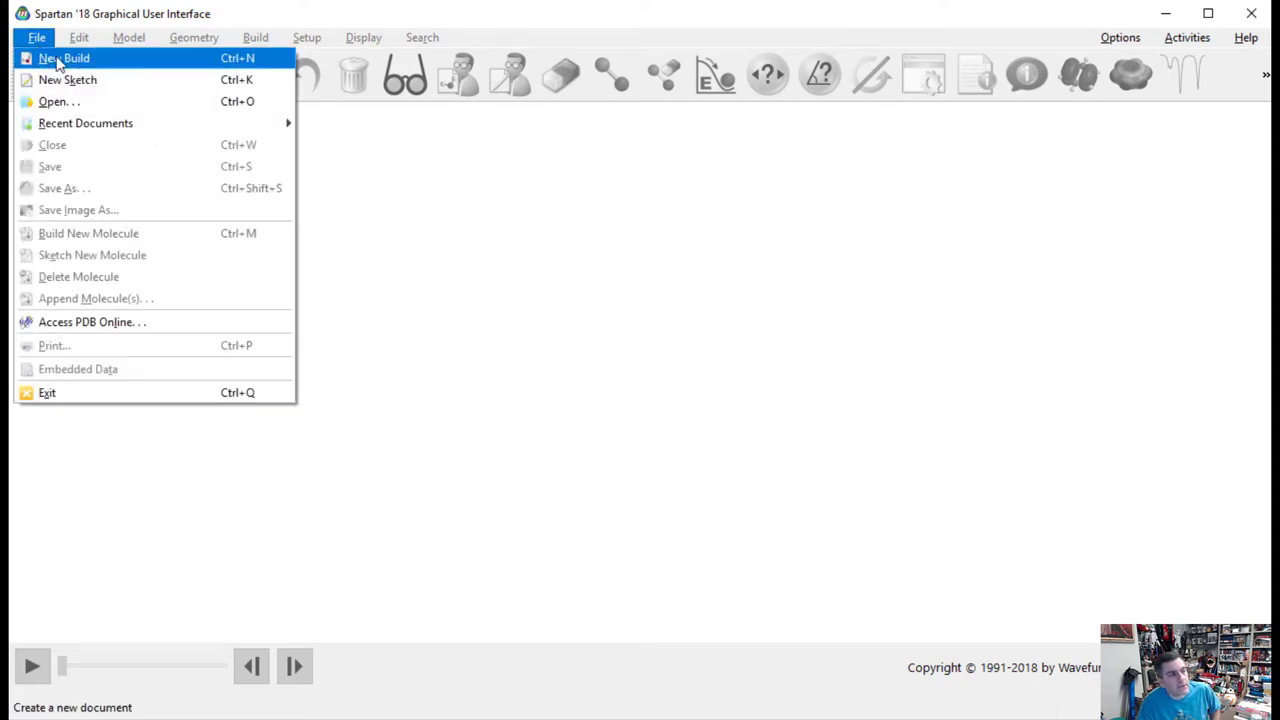
click(597, 257)
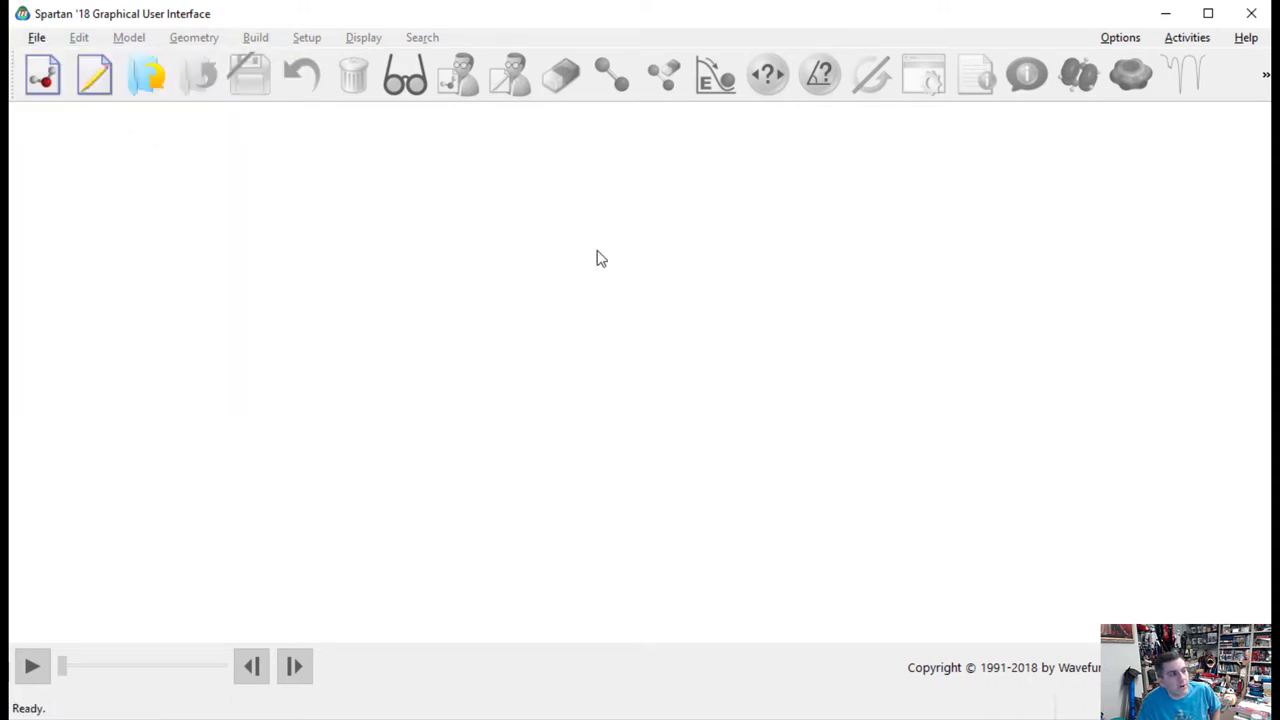
click(43, 85)
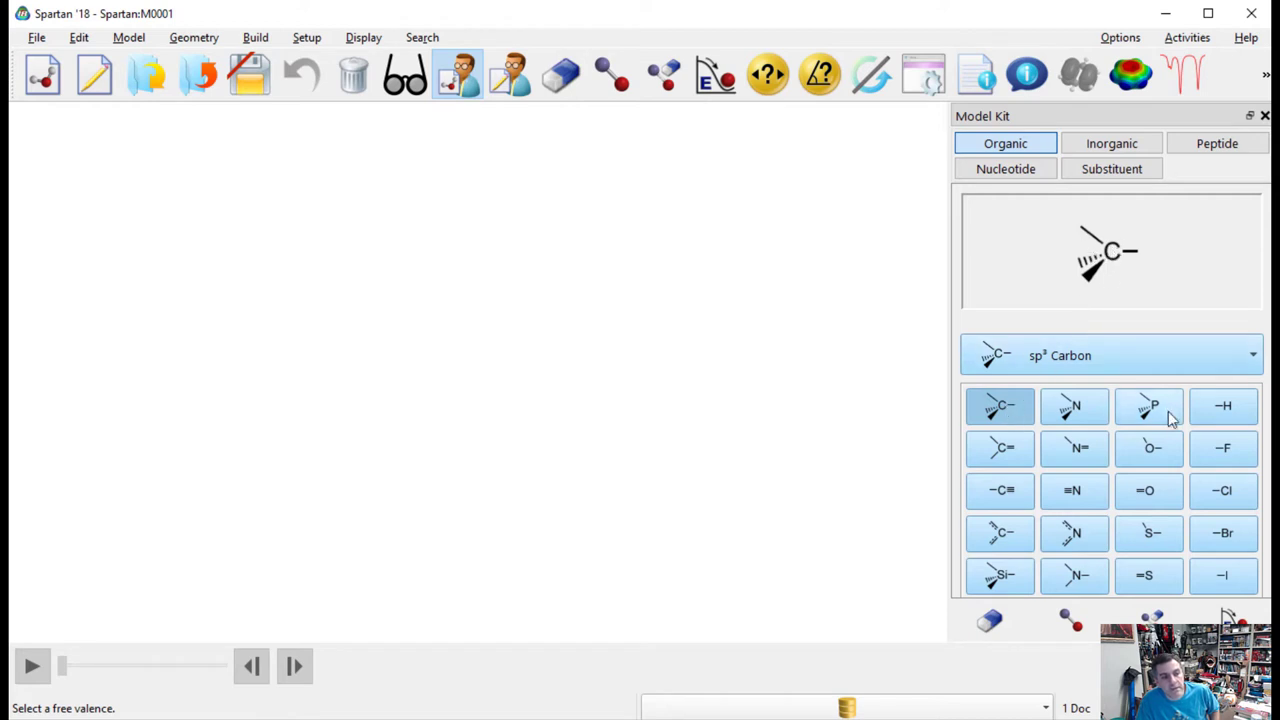
Step: Preview the hydrogen, fluorine, sp² oxygen, sp³ silicon and sp³ phosphorus fragments in the organic model kit
click(1223, 410)
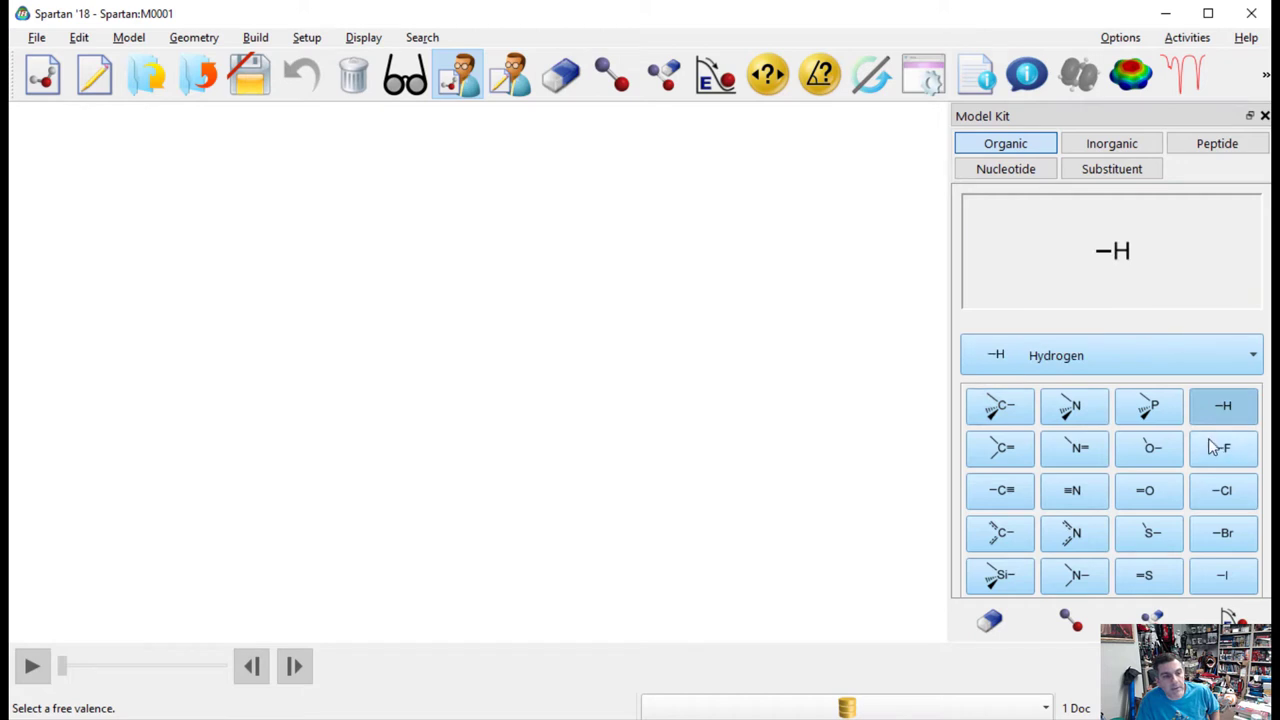
click(1223, 448)
click(1140, 496)
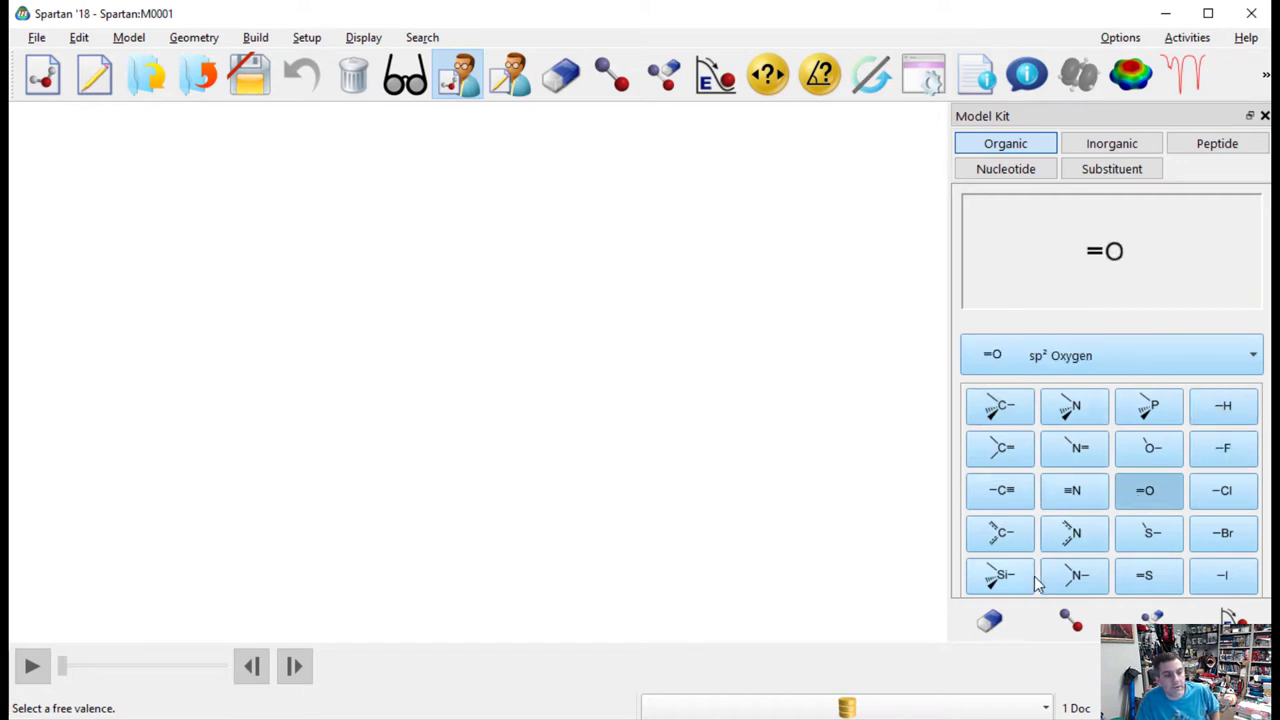
click(1000, 578)
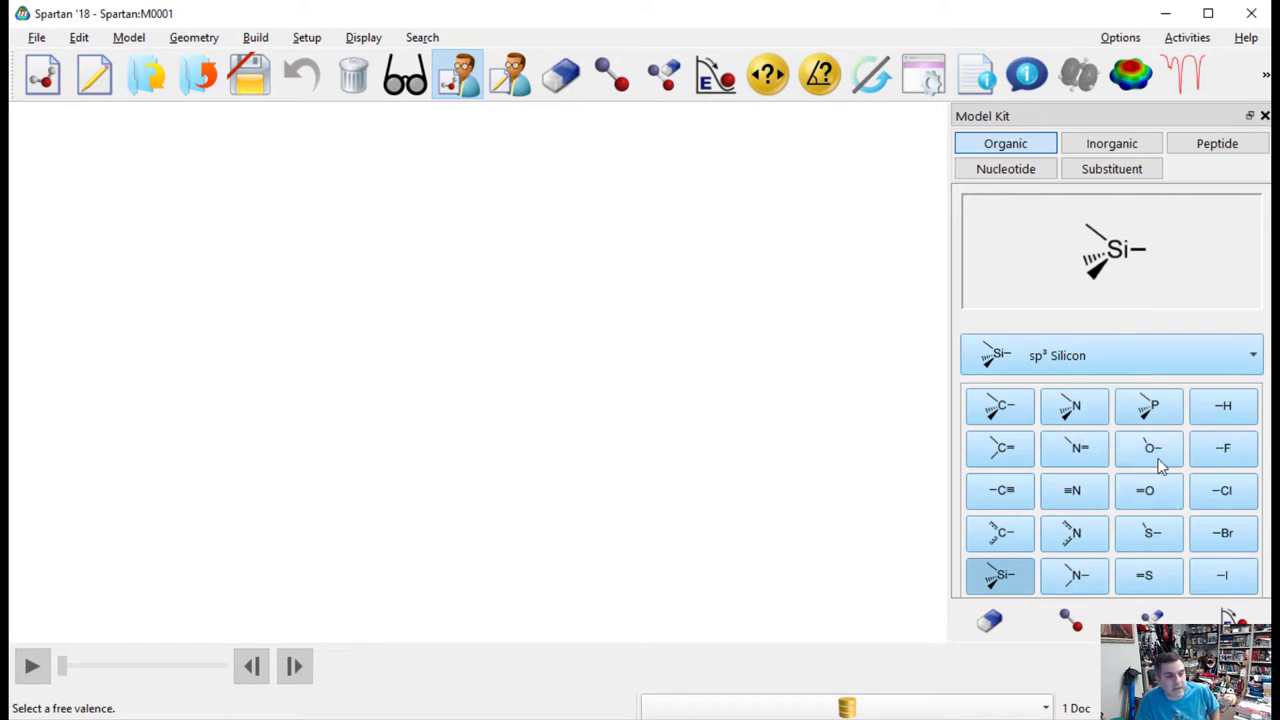
click(1157, 428)
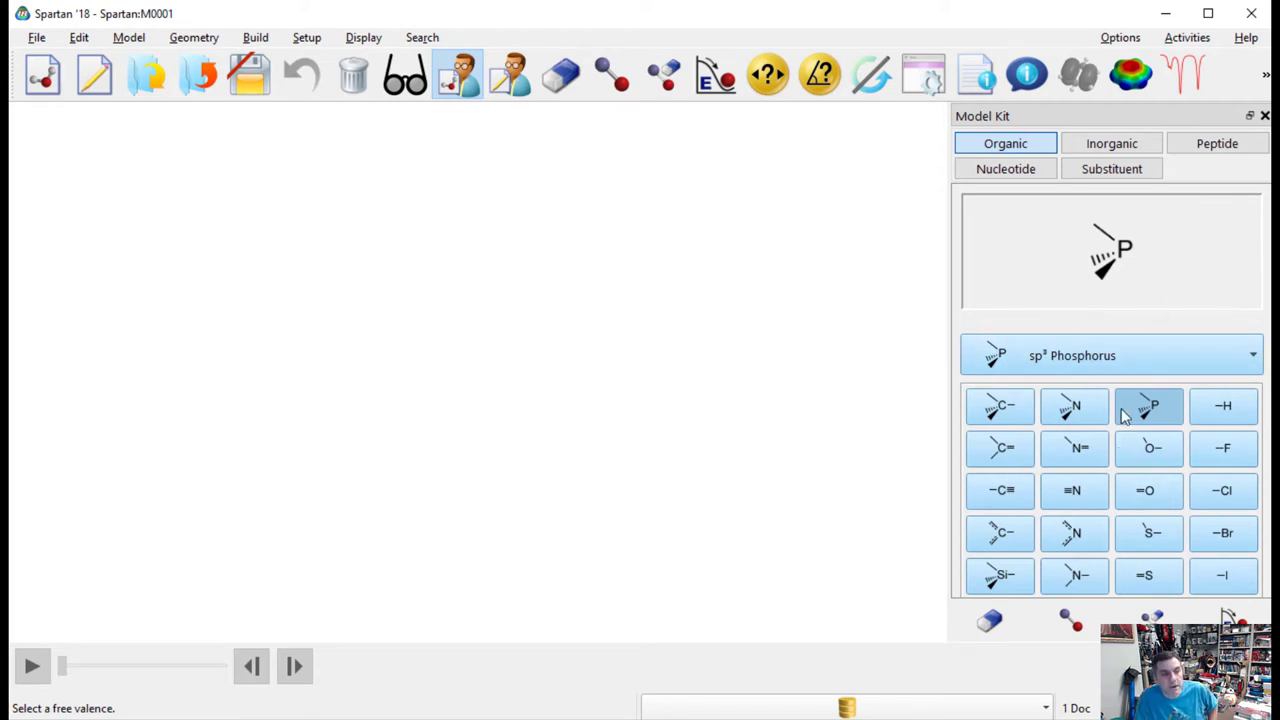
Step: Review the inorganic kit with its periodic table, then the peptide, nucleotide and substituent kits, and return to the organic kit
click(1118, 146)
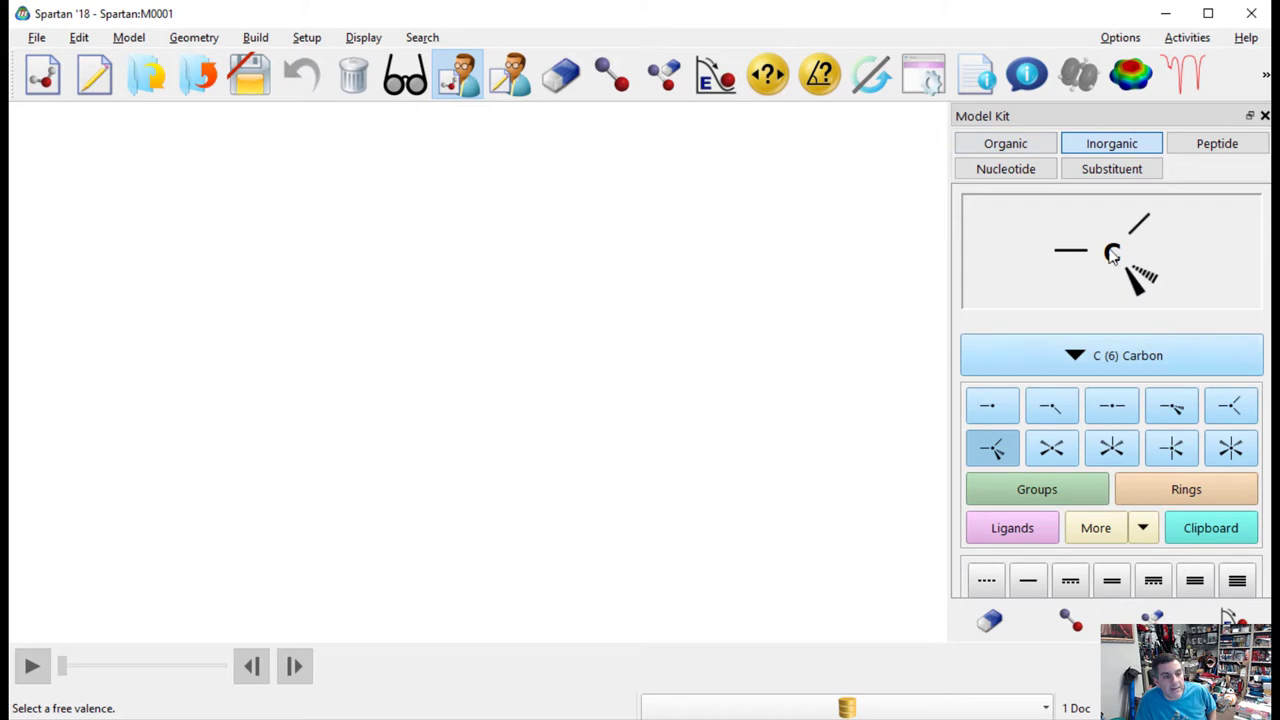
click(1101, 358)
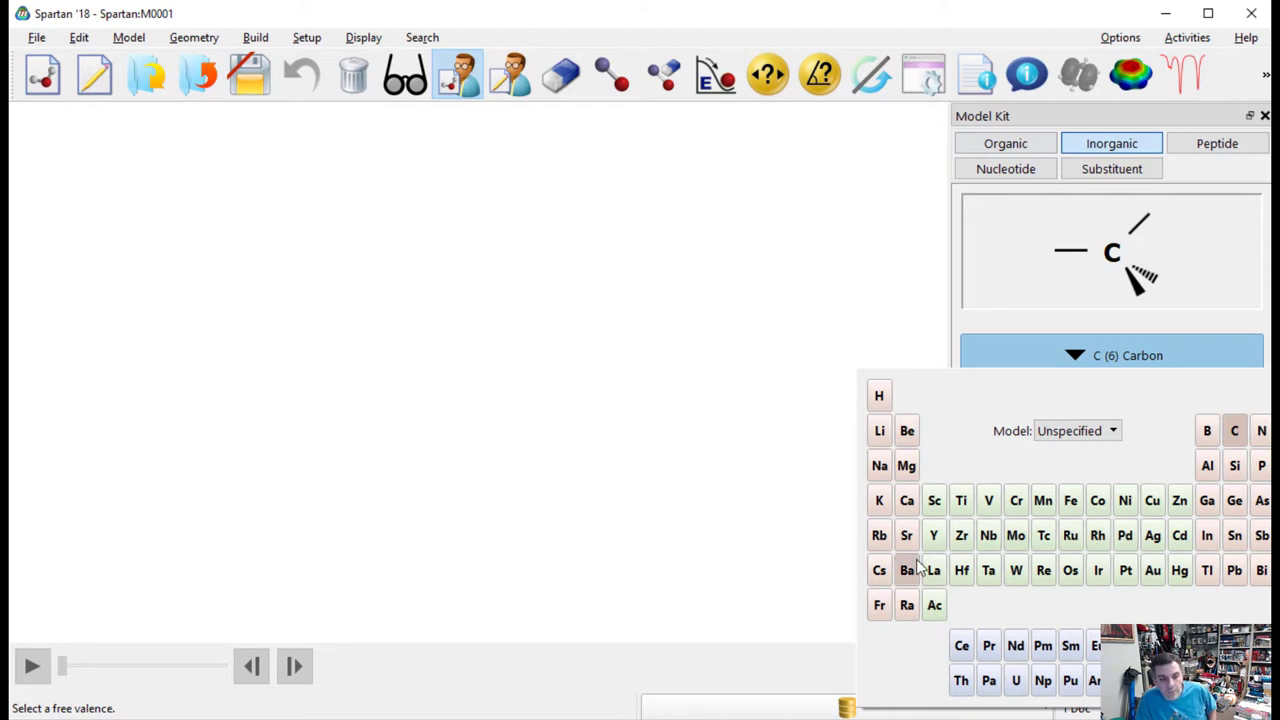
click(1121, 355)
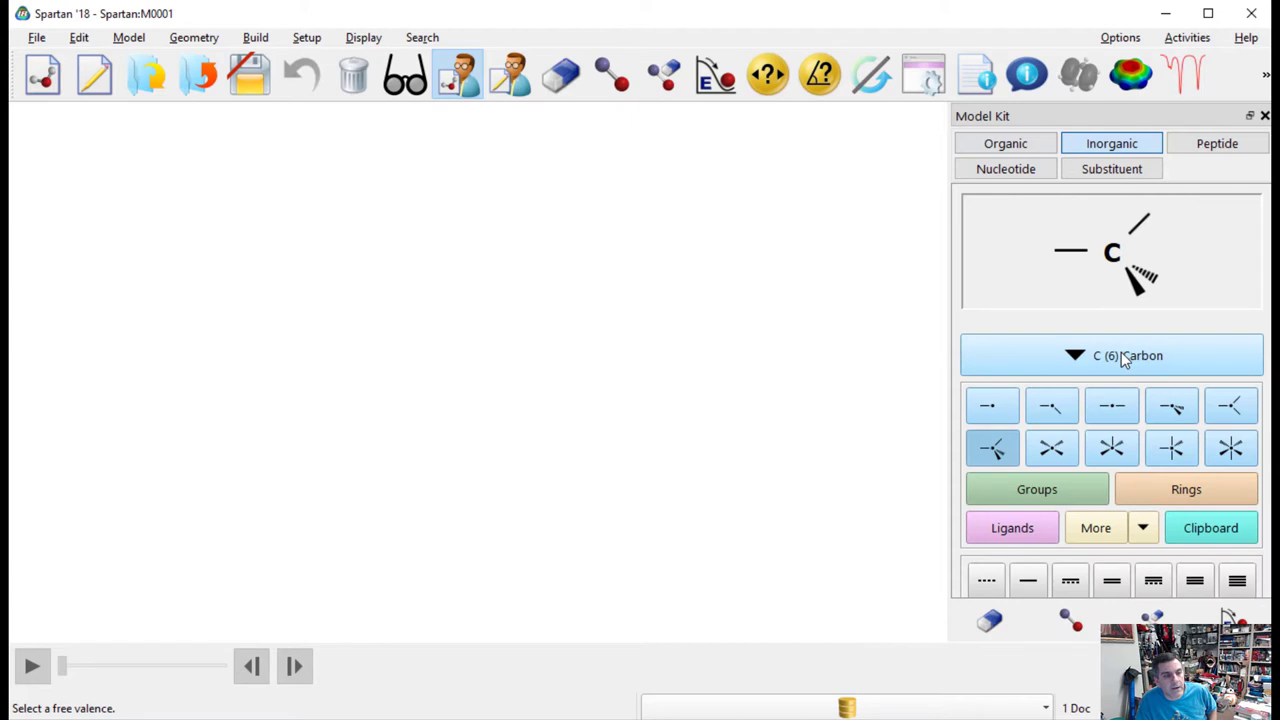
click(1220, 145)
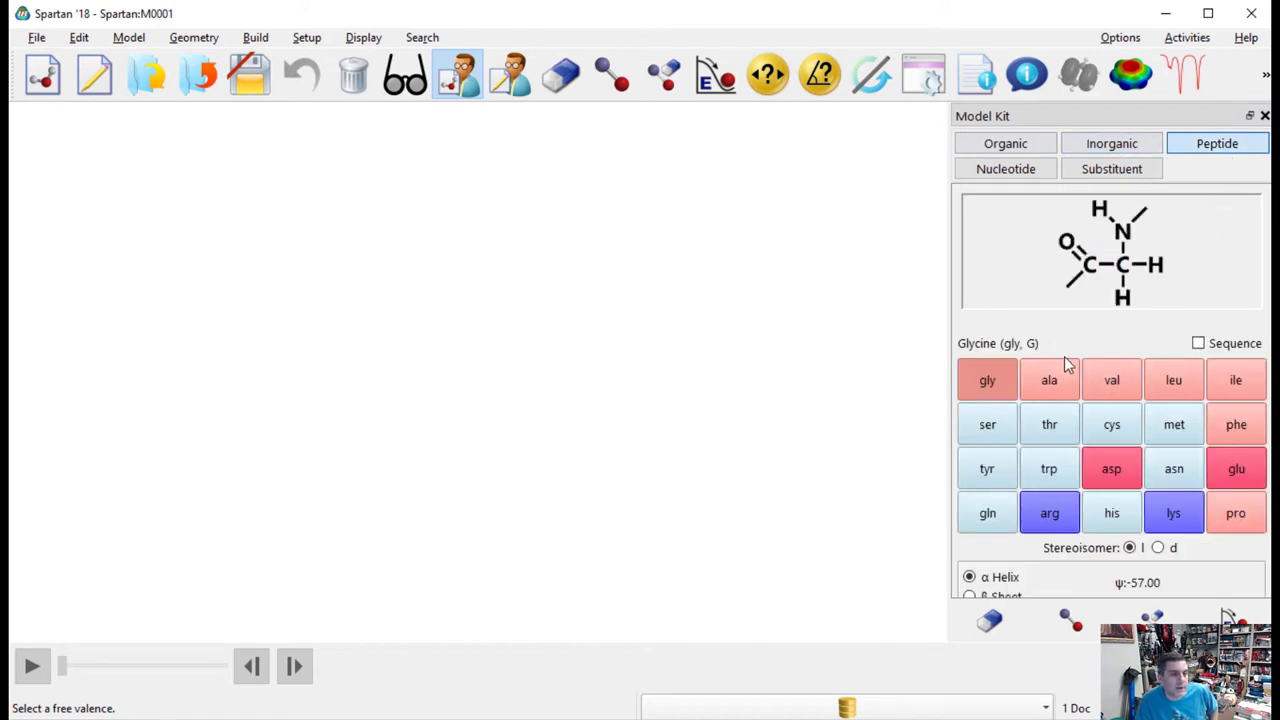
click(1035, 170)
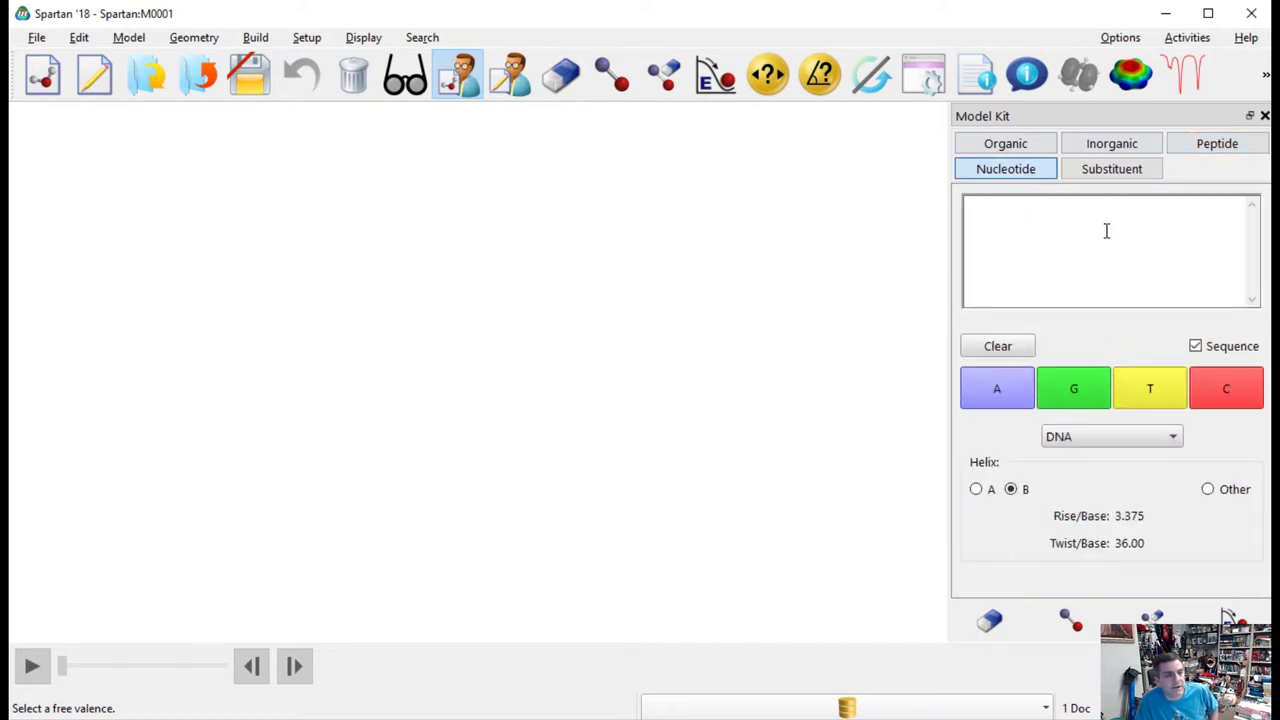
click(1106, 172)
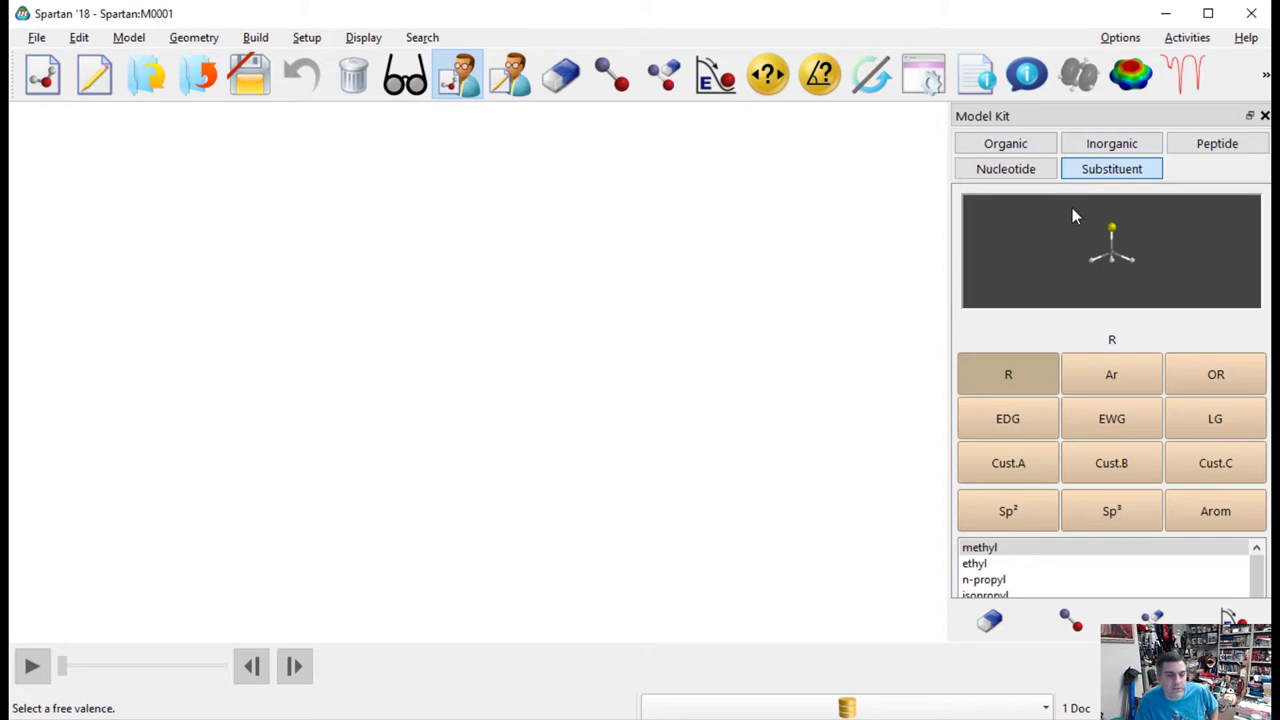
click(1030, 148)
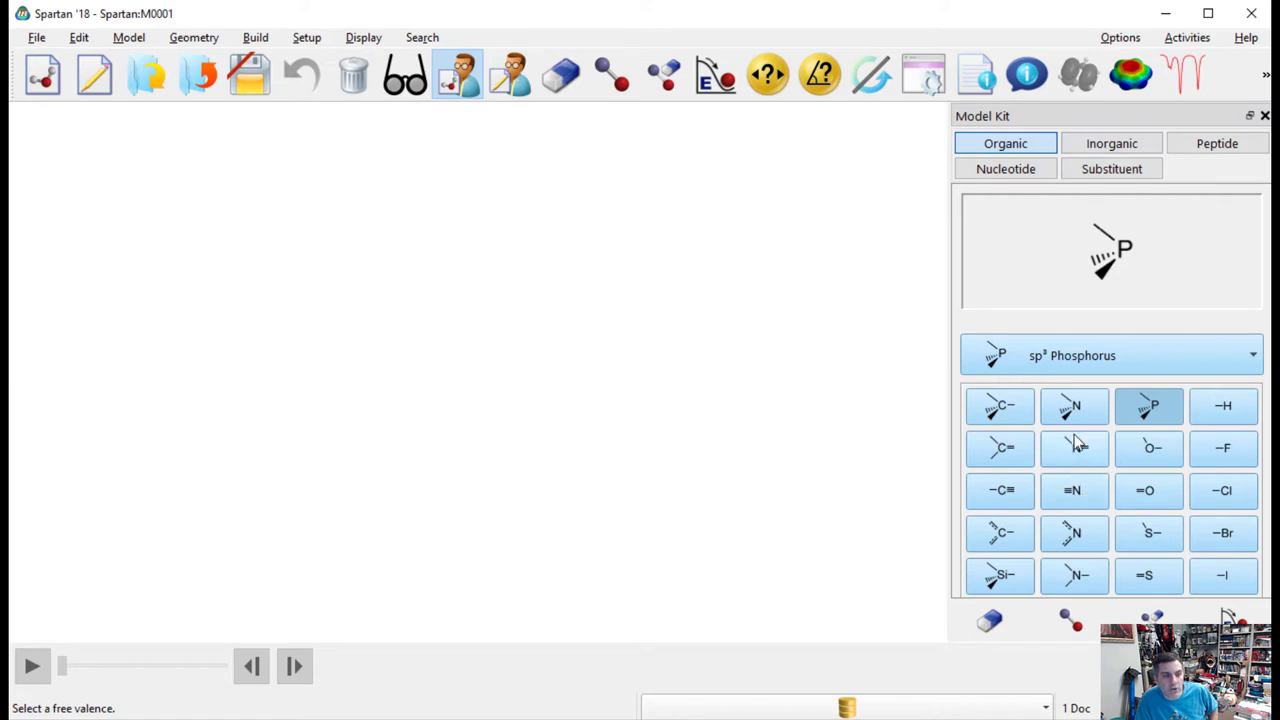
Step: Compare the sp³ and sp² oxygen fragments, and place one sp³ oxygen in the empty workspace
click(1132, 449)
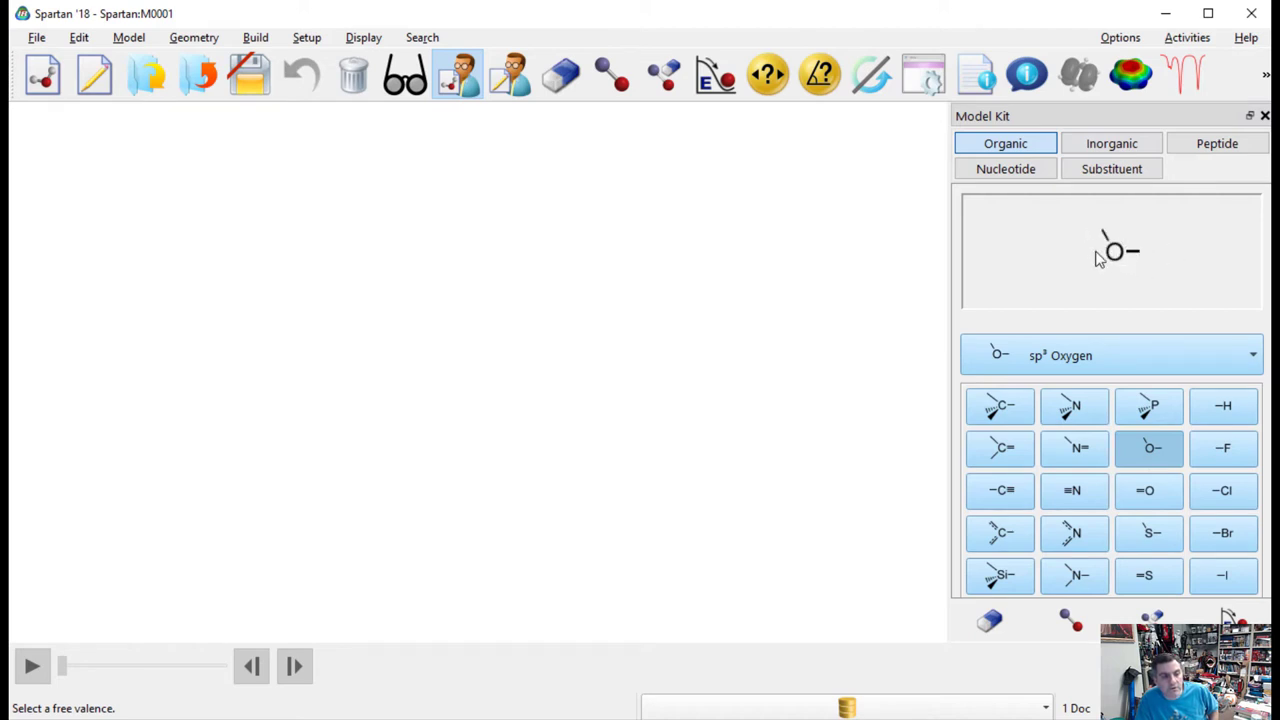
click(1146, 492)
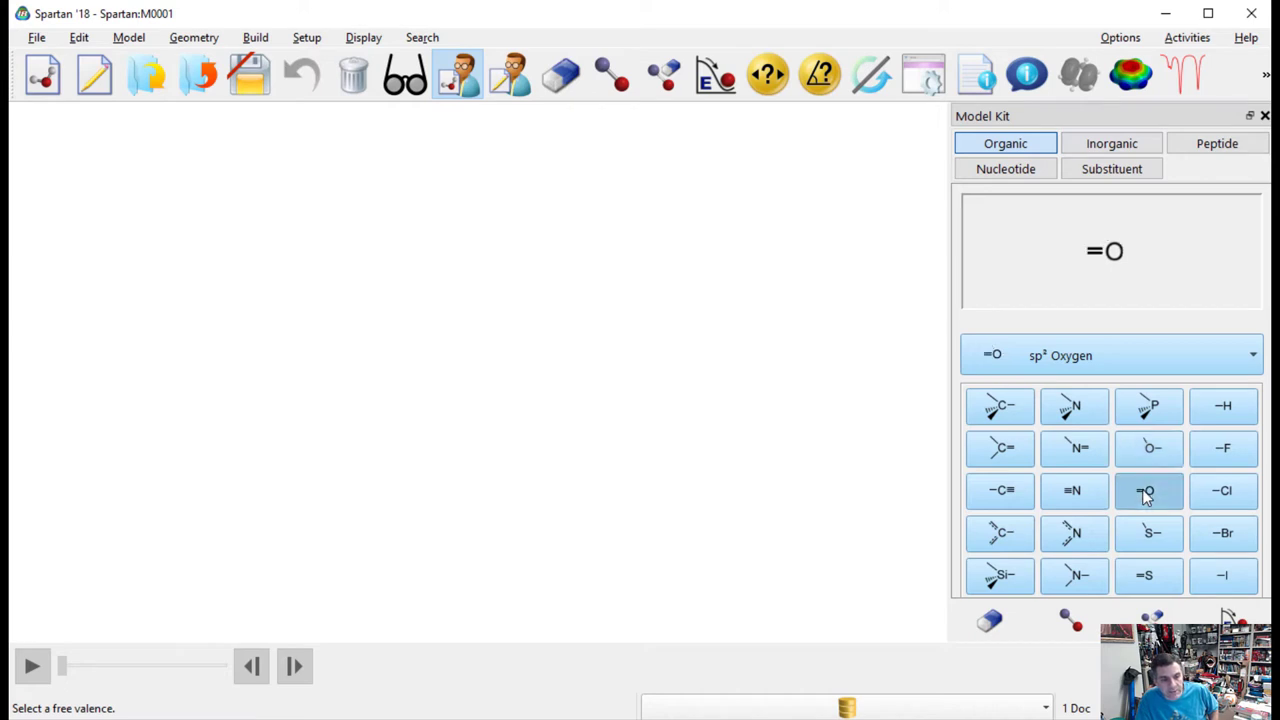
click(1150, 452)
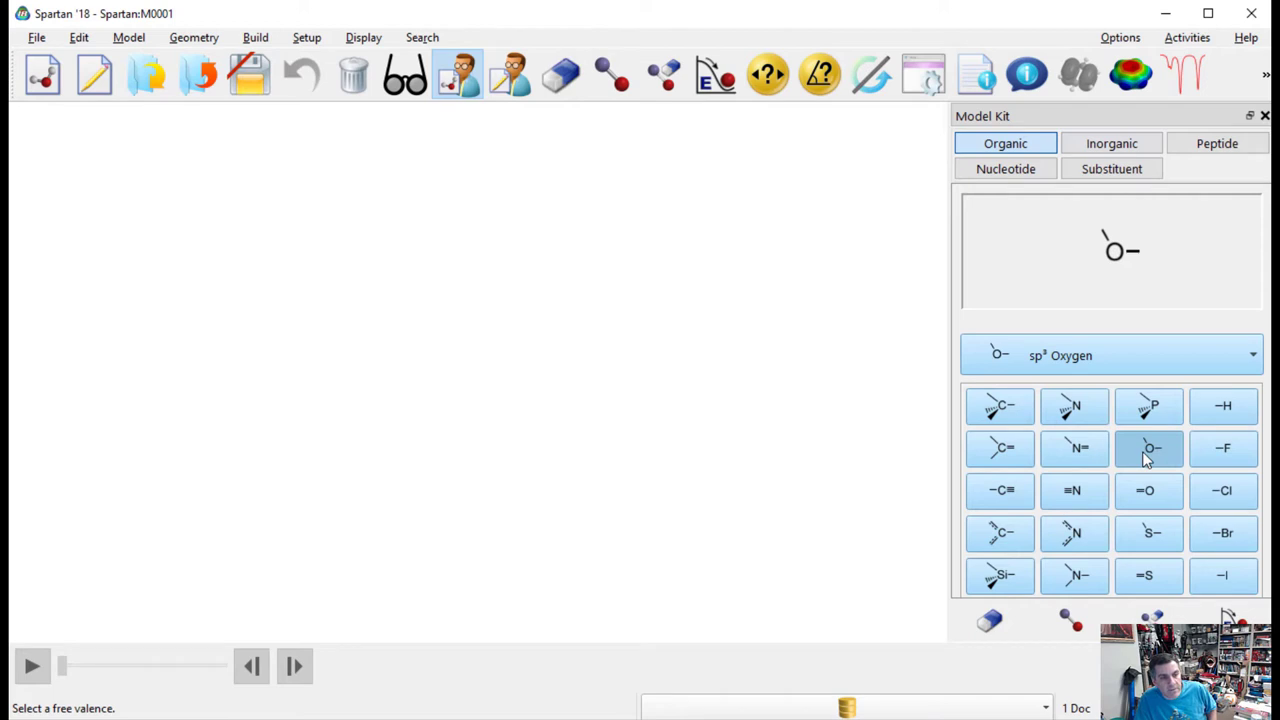
click(507, 355)
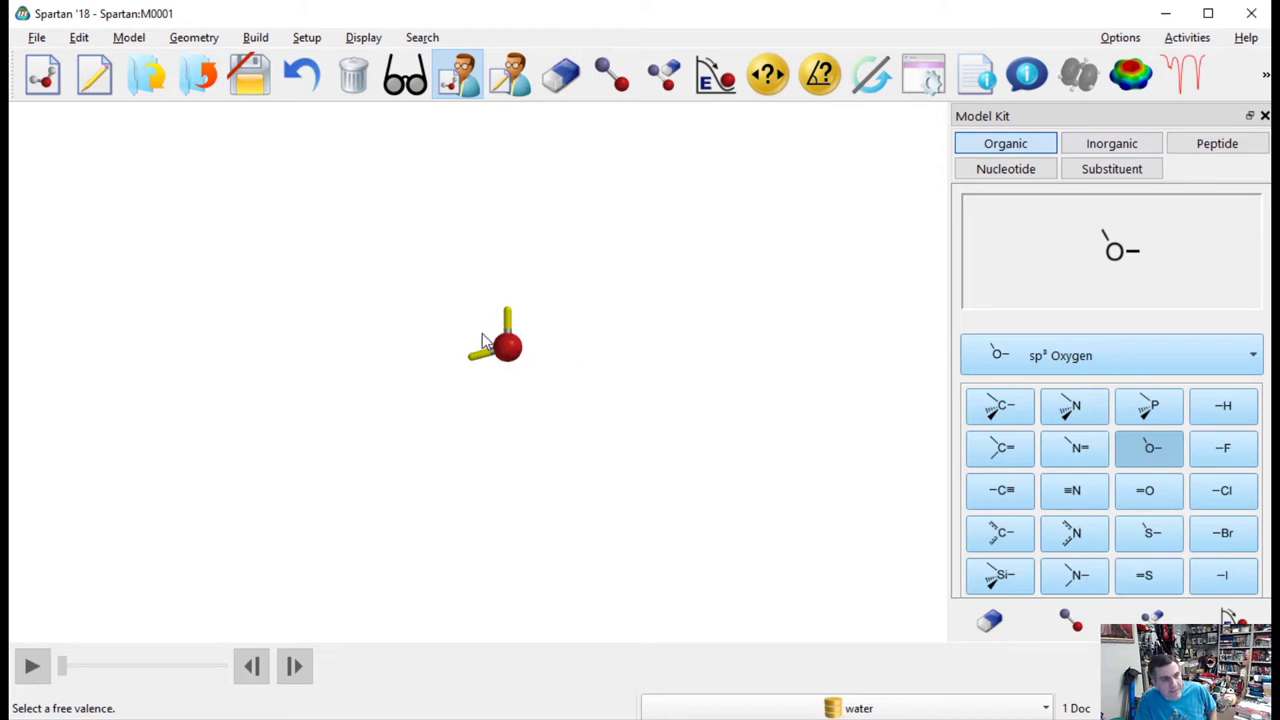
Step: Examine the oxygen fragment at different sizes and orientations, ending with both free valences pointing downward near the centre
scroll(560, 380, up, 5)
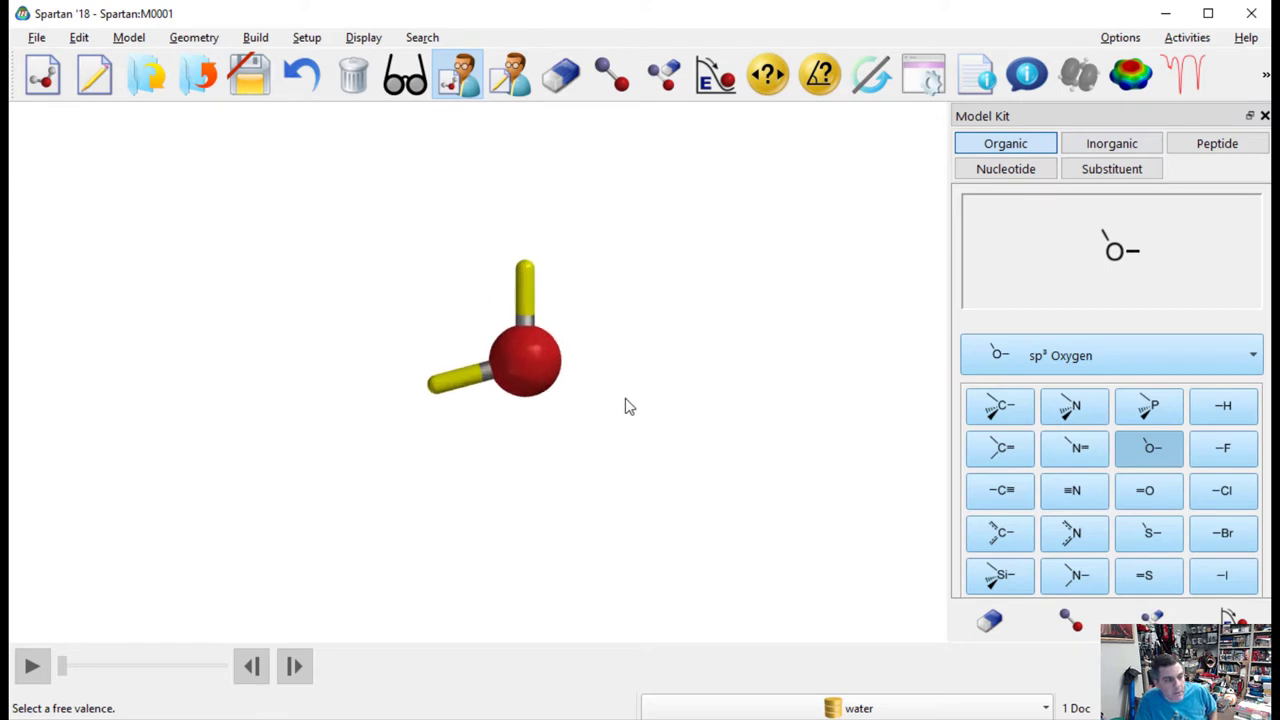
scroll(628, 405, up, 5)
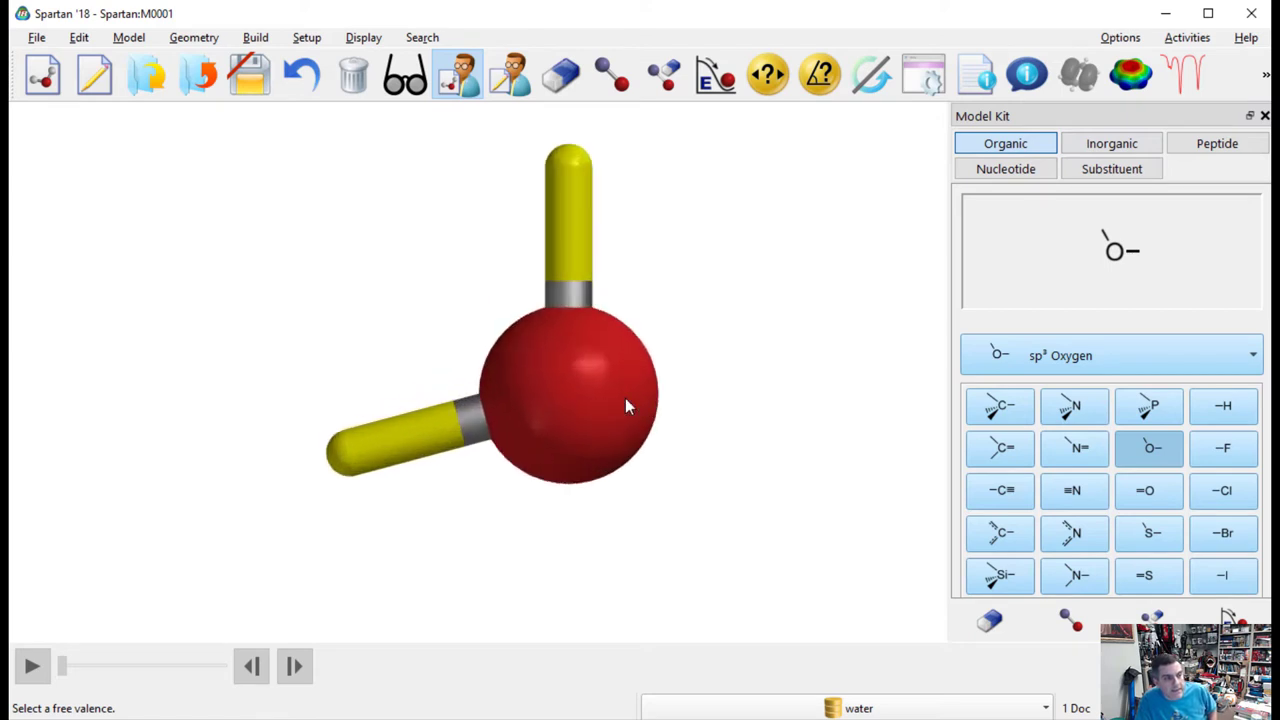
scroll(625, 405, down, 3)
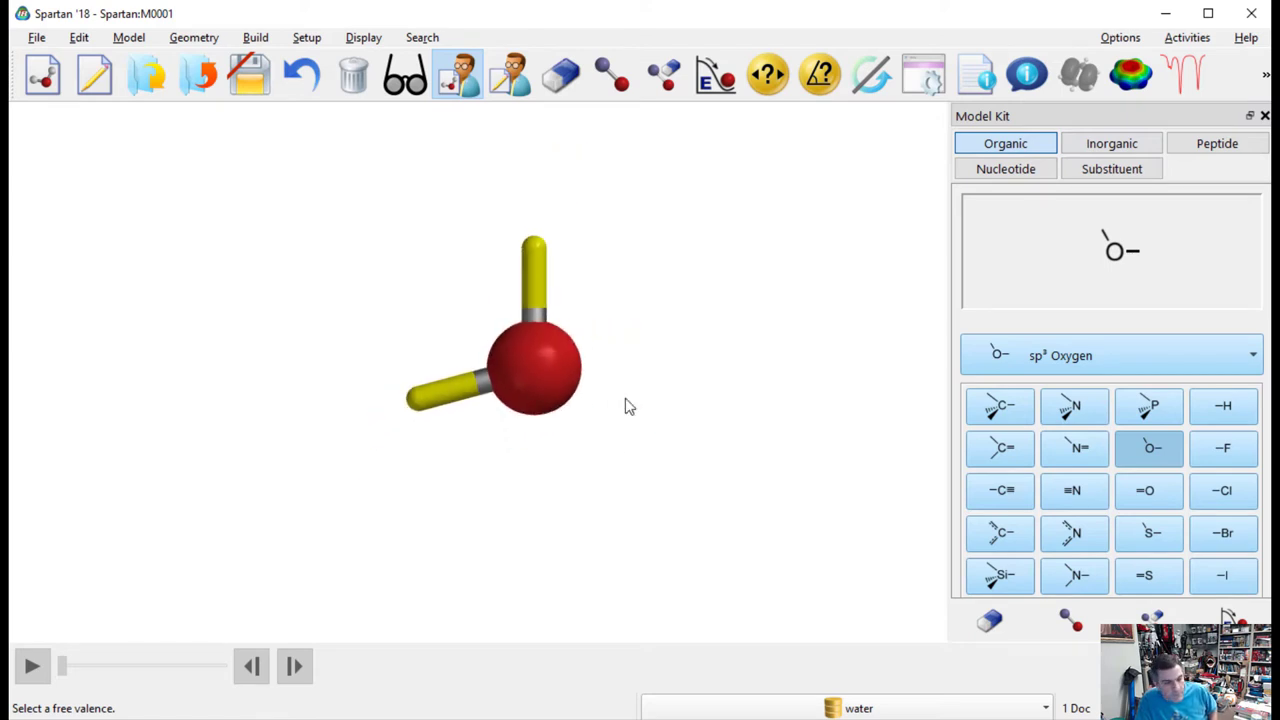
scroll(628, 406, down, 6)
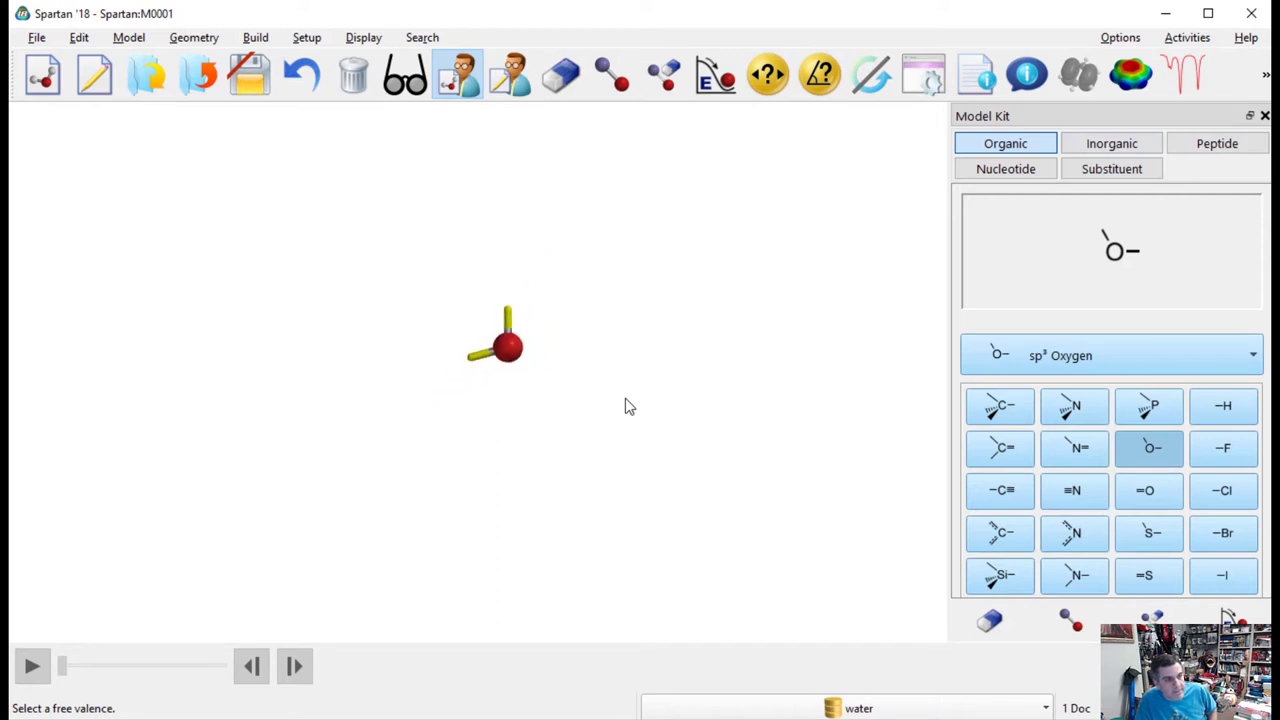
scroll(628, 405, up, 5)
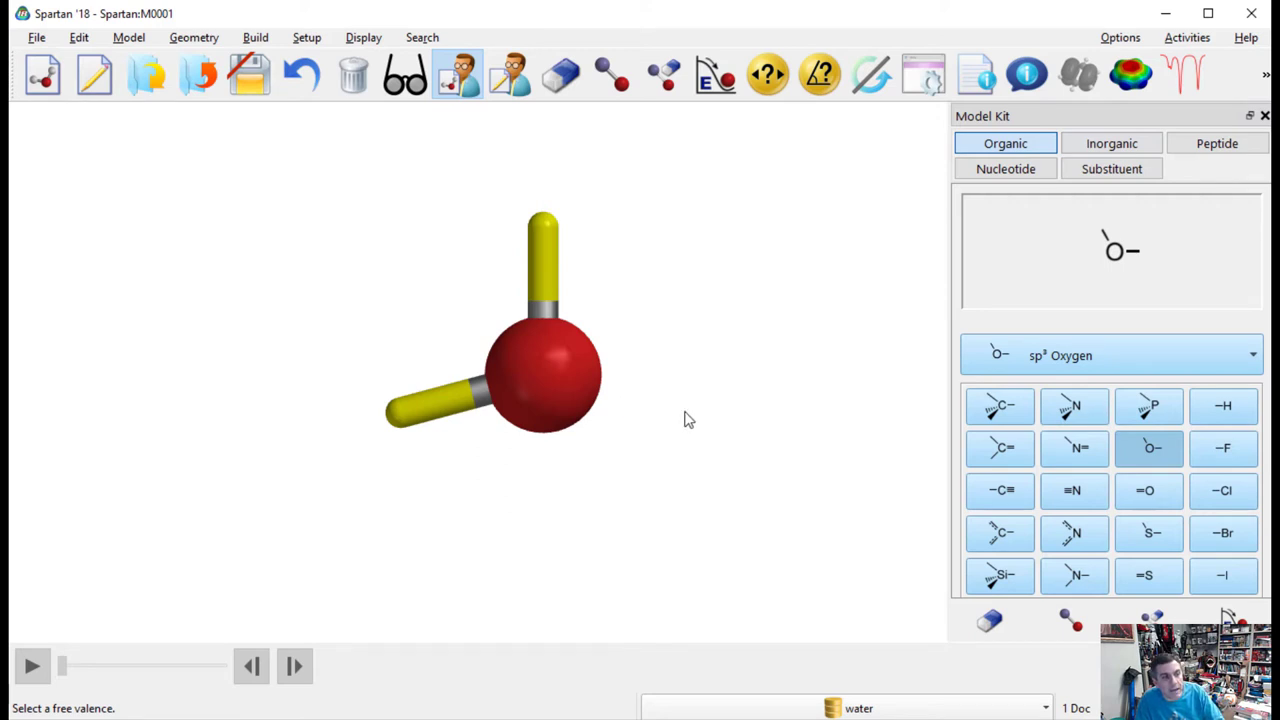
scroll(694, 477, up, 1)
shift+right_drag(715, 285, 672, 402)
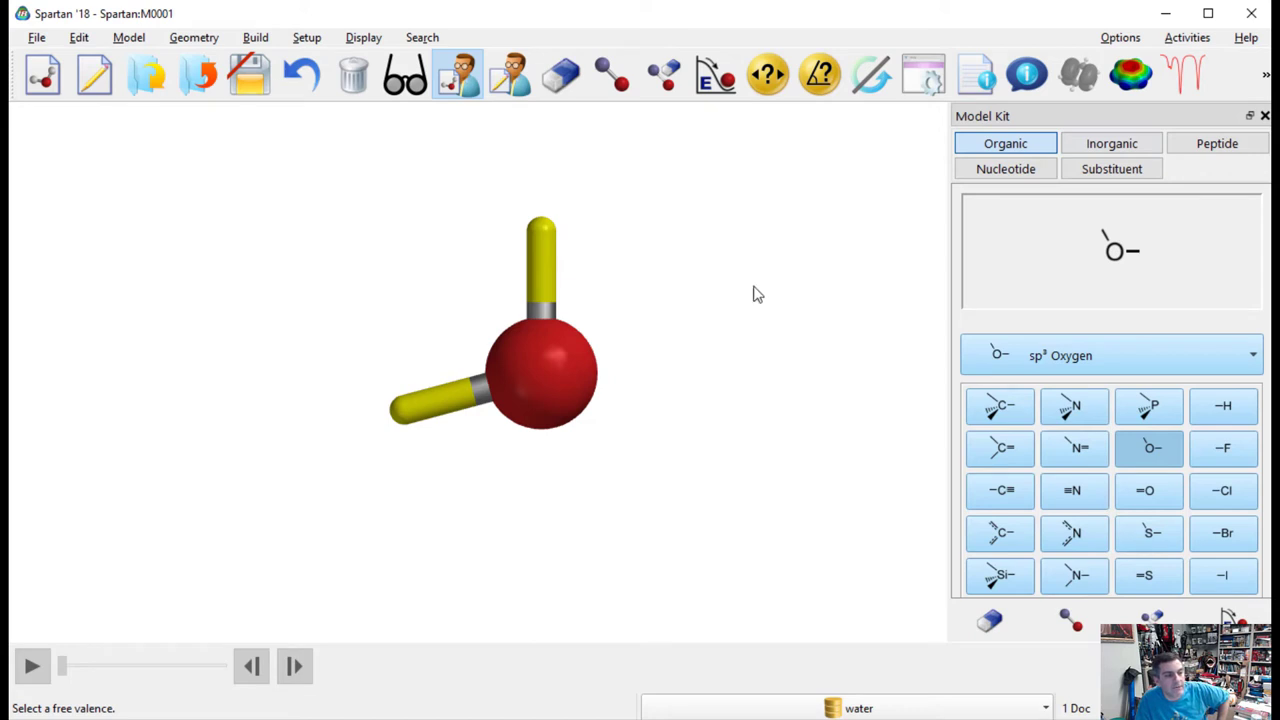
drag(769, 297, 316, 537)
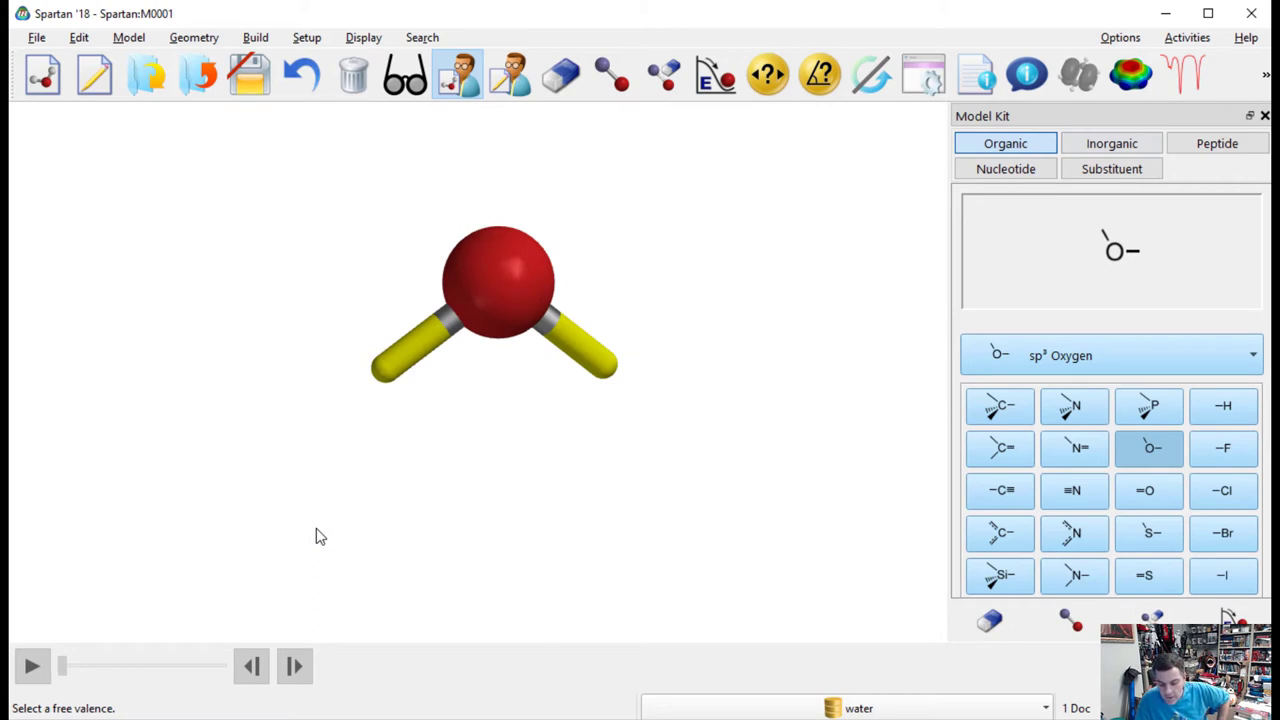
drag(316, 537, 260, 341)
right_drag(260, 341, 504, 452)
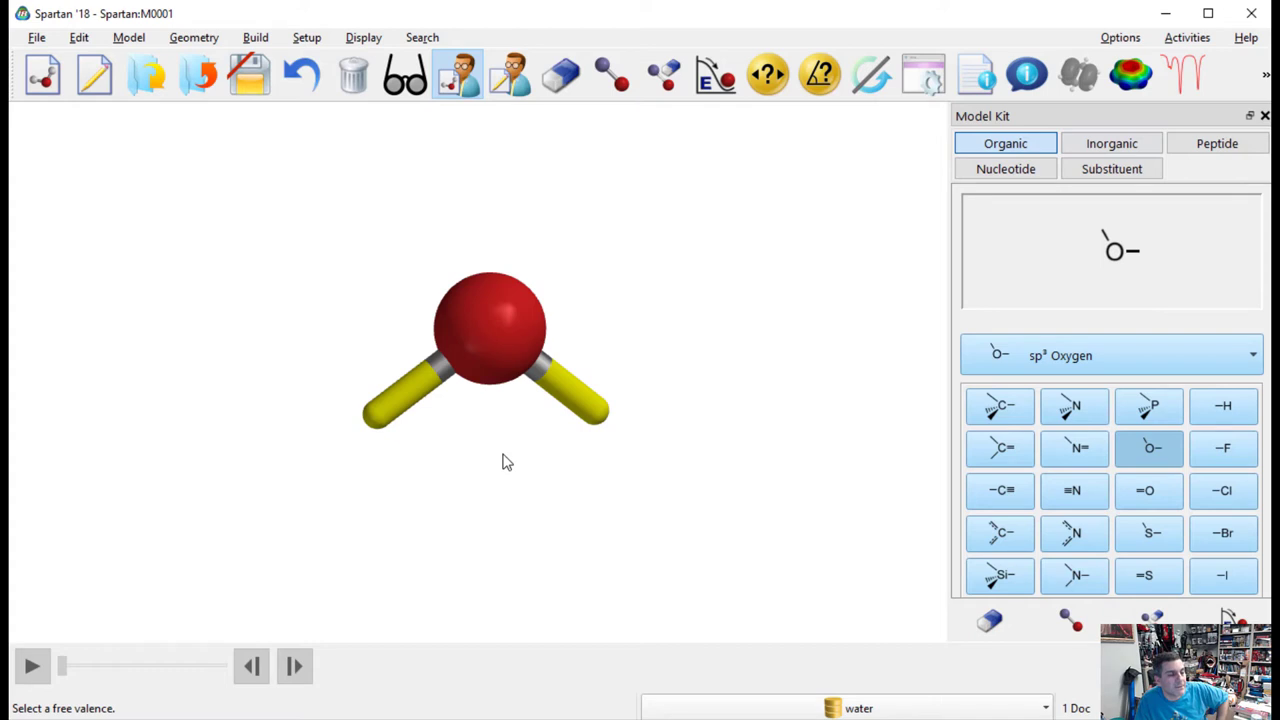
mouse_move(511, 466)
right_down()
mouse_move(474, 454)
mouse_move(510, 478)
right_up()
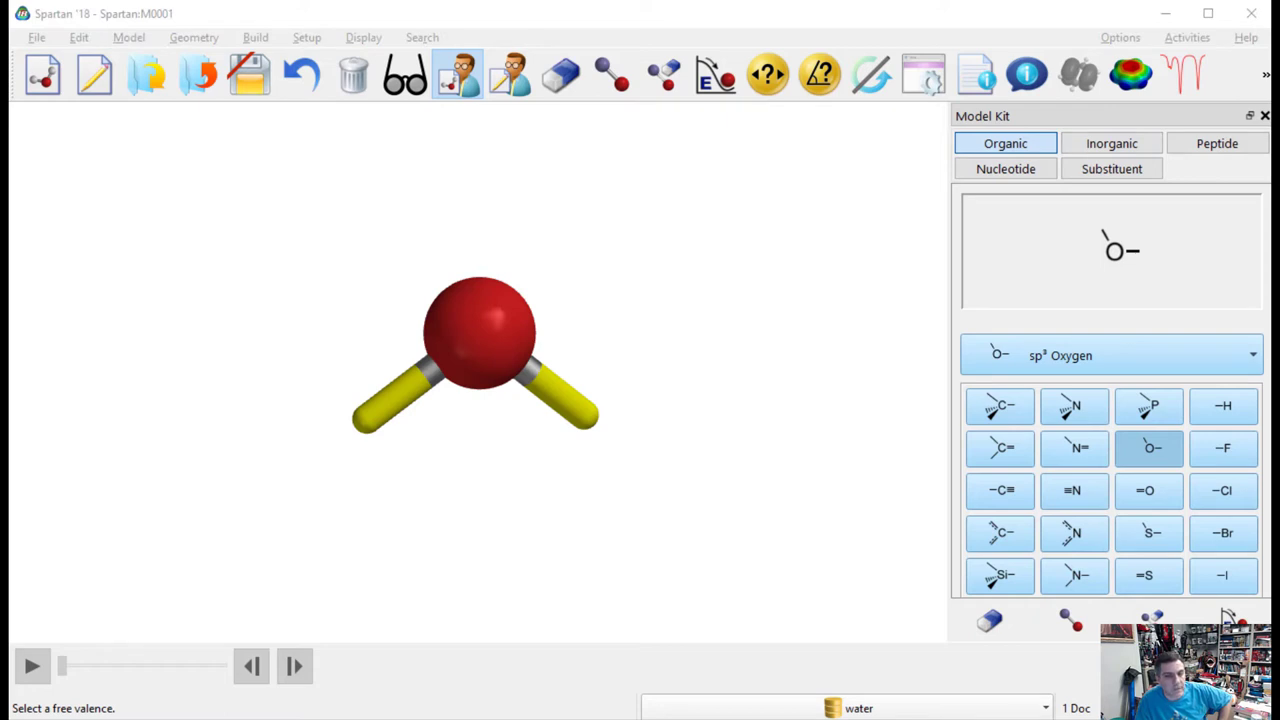
Step: Attach a hydrogen atom to each of the oxygen's two free valences to complete the water molecule
click(1225, 408)
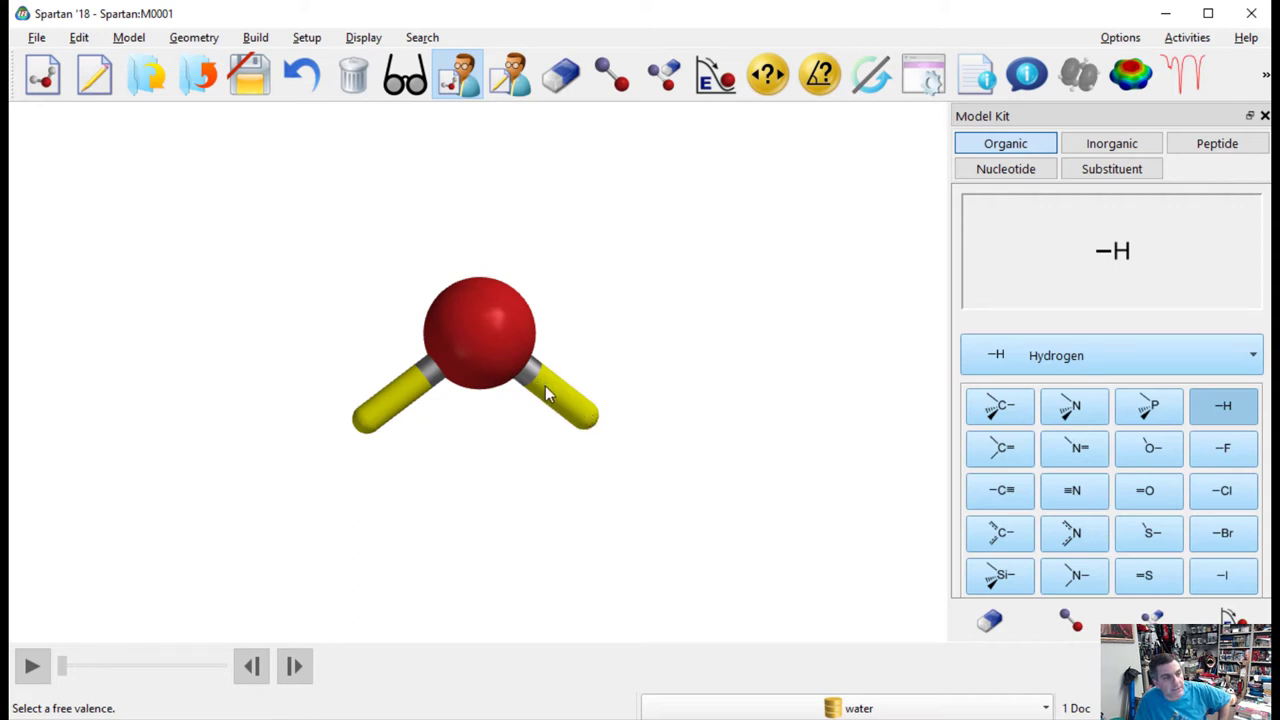
click(592, 422)
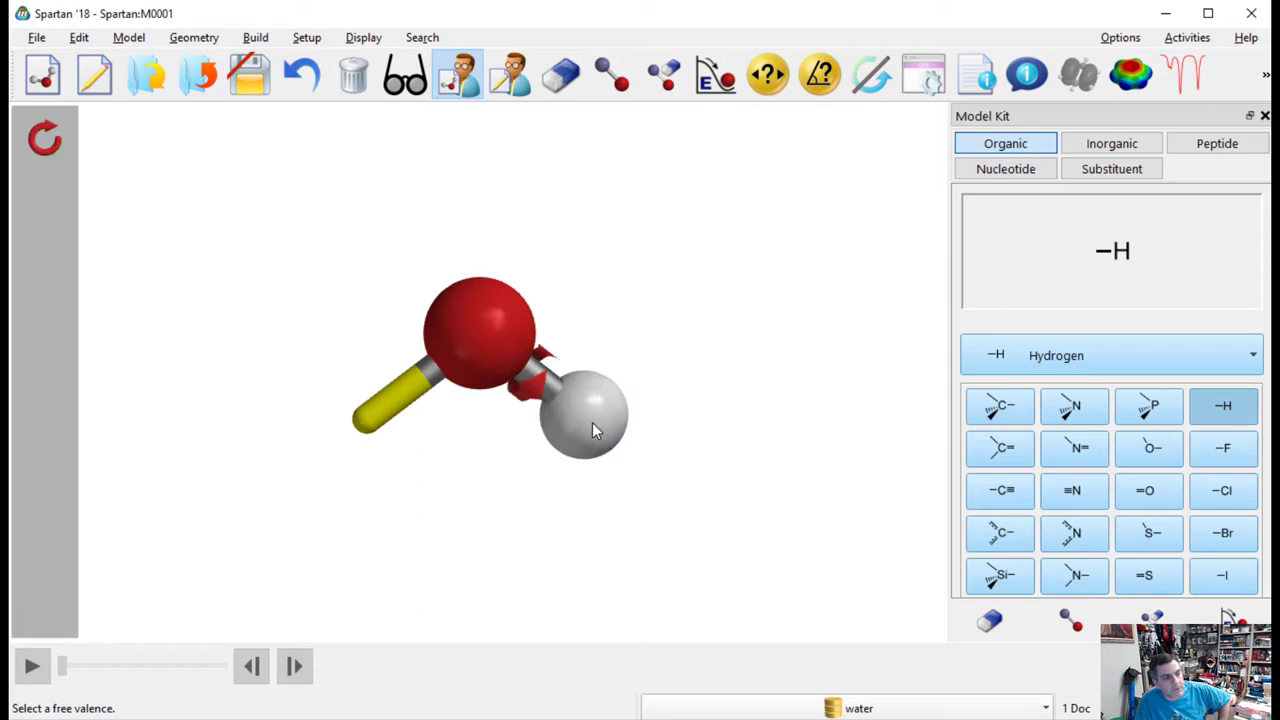
click(367, 436)
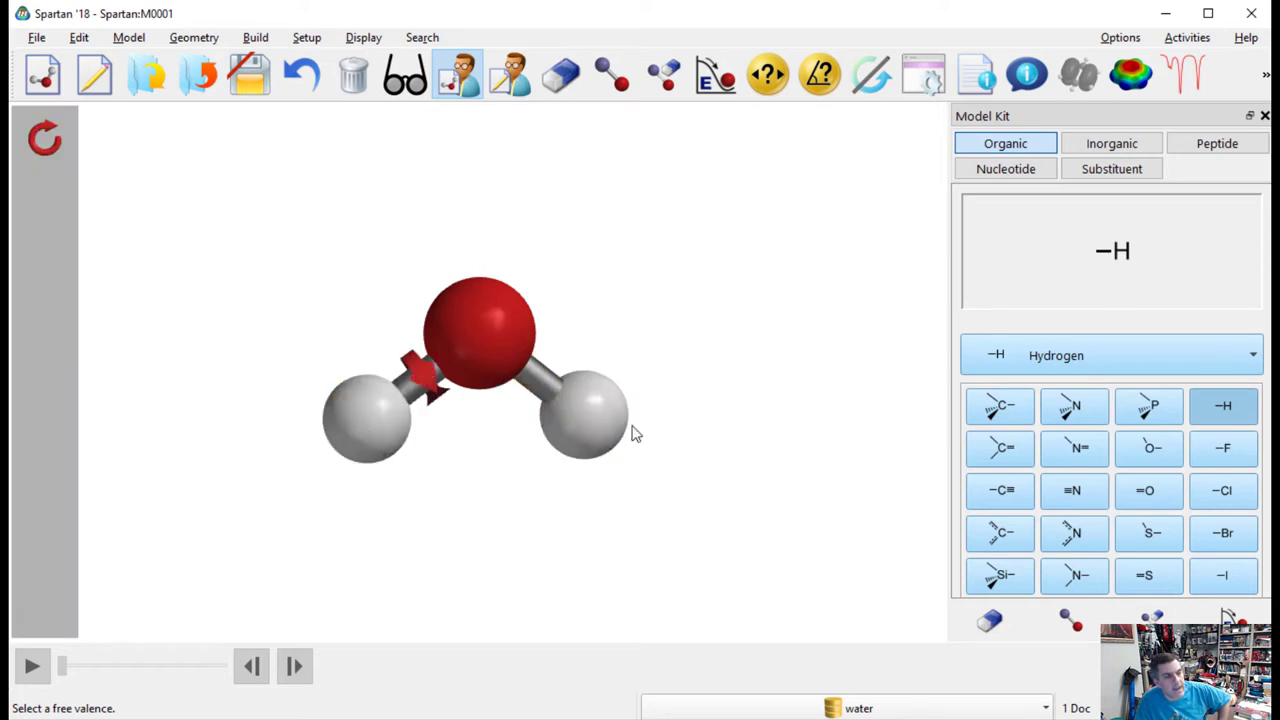
Step: Examine the completed water molecule up close and select its right-hand hydrogen atom
mouse_move(591, 365)
mouse_down()
mouse_move(597, 326)
mouse_move(671, 529)
mouse_move(880, 557)
mouse_move(919, 327)
mouse_move(617, 334)
mouse_move(730, 255)
mouse_move(605, 338)
mouse_up()
right_drag(605, 338, 643, 349)
scroll(643, 349, up, 3)
scroll(600, 370, down, 2)
scroll(585, 378, up, 1)
scroll(600, 375, up, 1)
drag(778, 358, 826, 383)
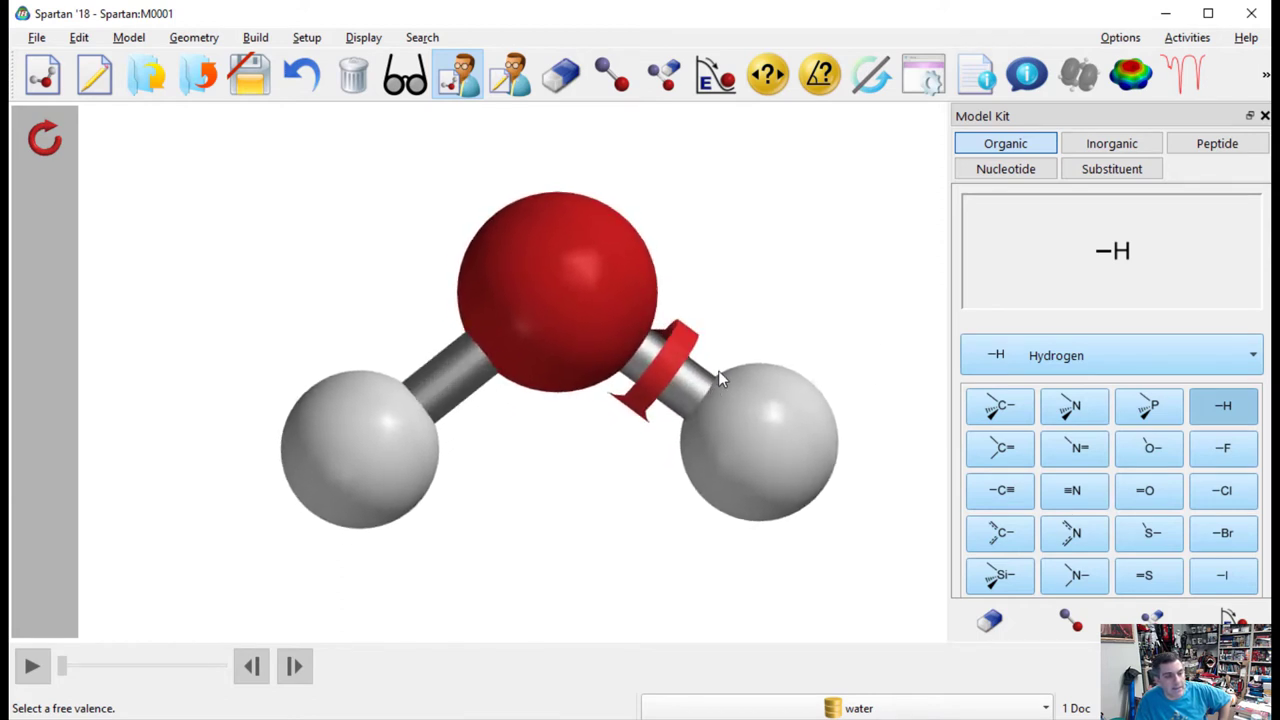
click(745, 368)
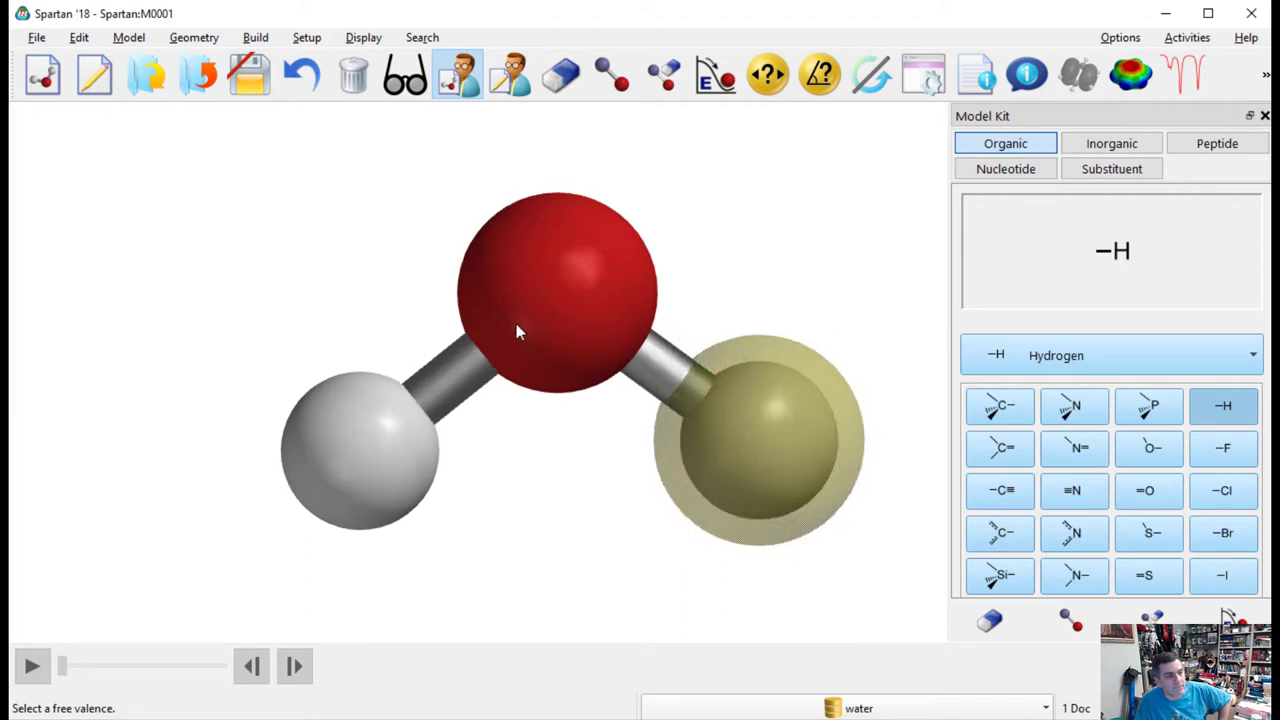
Step: Switch to view mode and examine the water molecule, keeping it centred with both hydrogens pointing downward
scroll(562, 362, up, 2)
scroll(562, 362, down, 3)
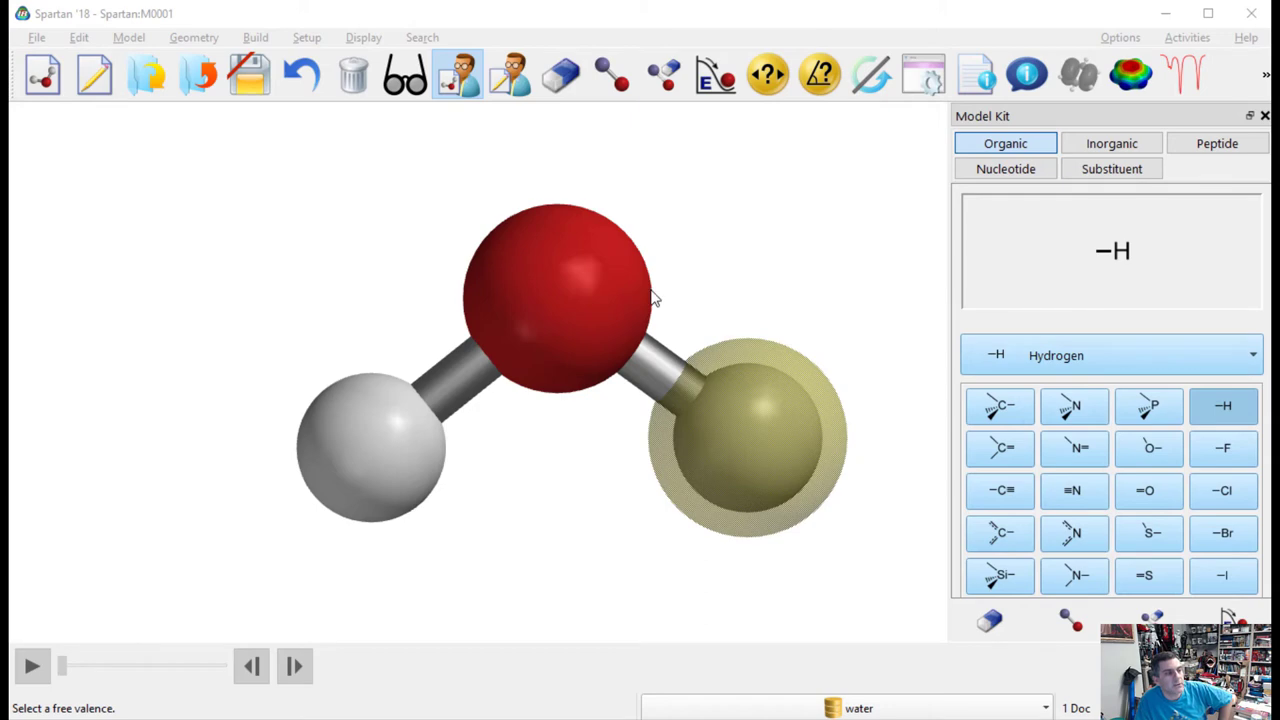
click(408, 80)
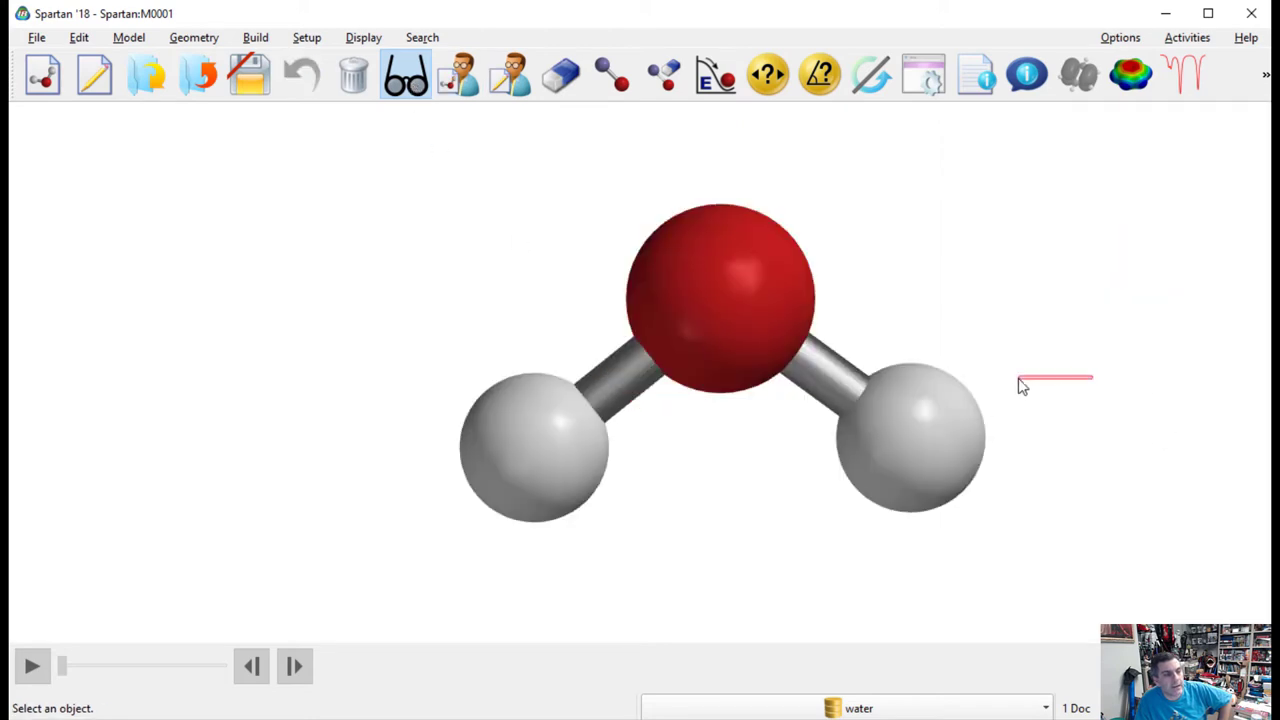
right_drag(986, 323, 896, 321)
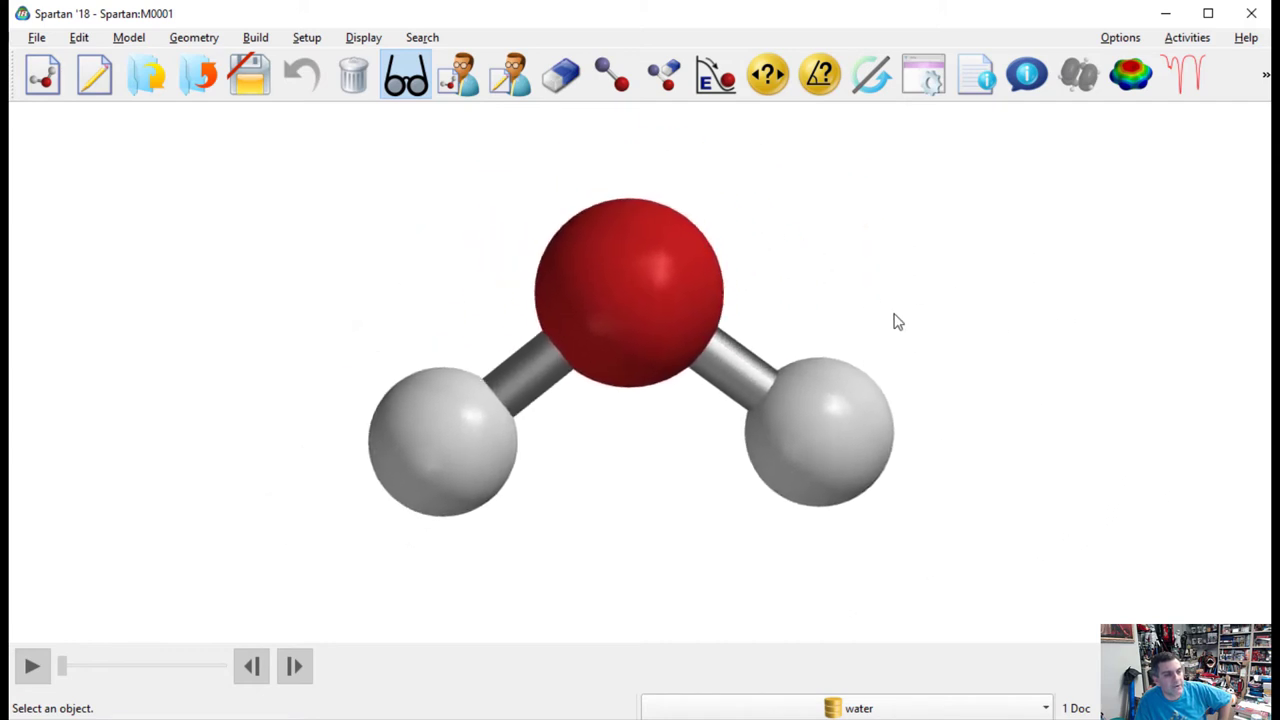
mouse_move(653, 507)
mouse_down()
mouse_move(709, 363)
mouse_move(663, 523)
mouse_move(643, 466)
mouse_move(634, 490)
mouse_up()
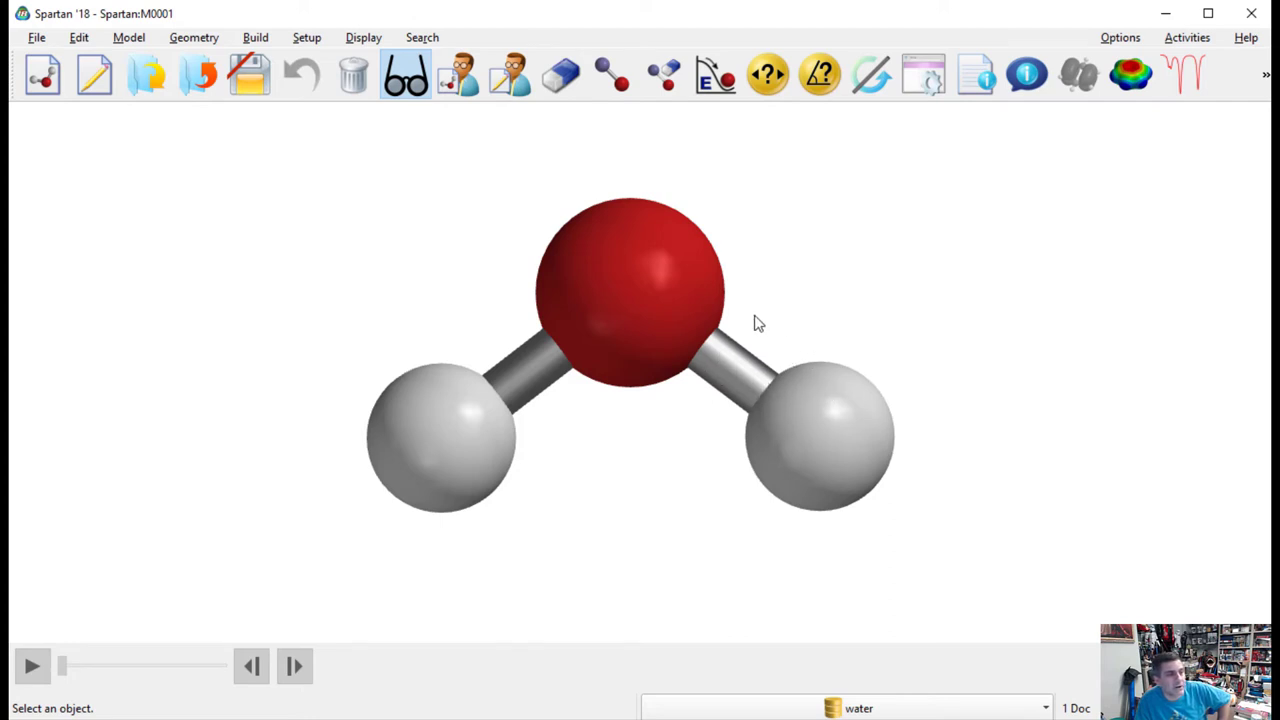
Step: Return to the model kit, delete the right-hand hydrogen and attach a fluorine to the freed valence
click(460, 86)
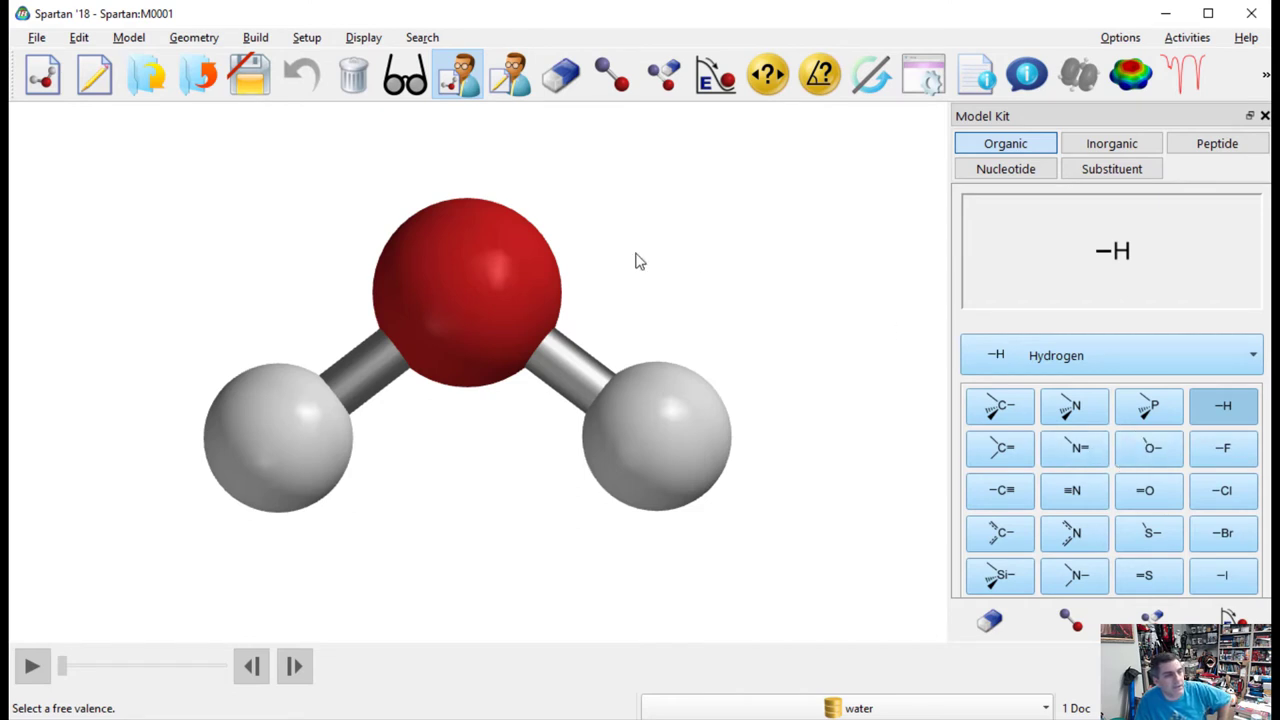
click(560, 85)
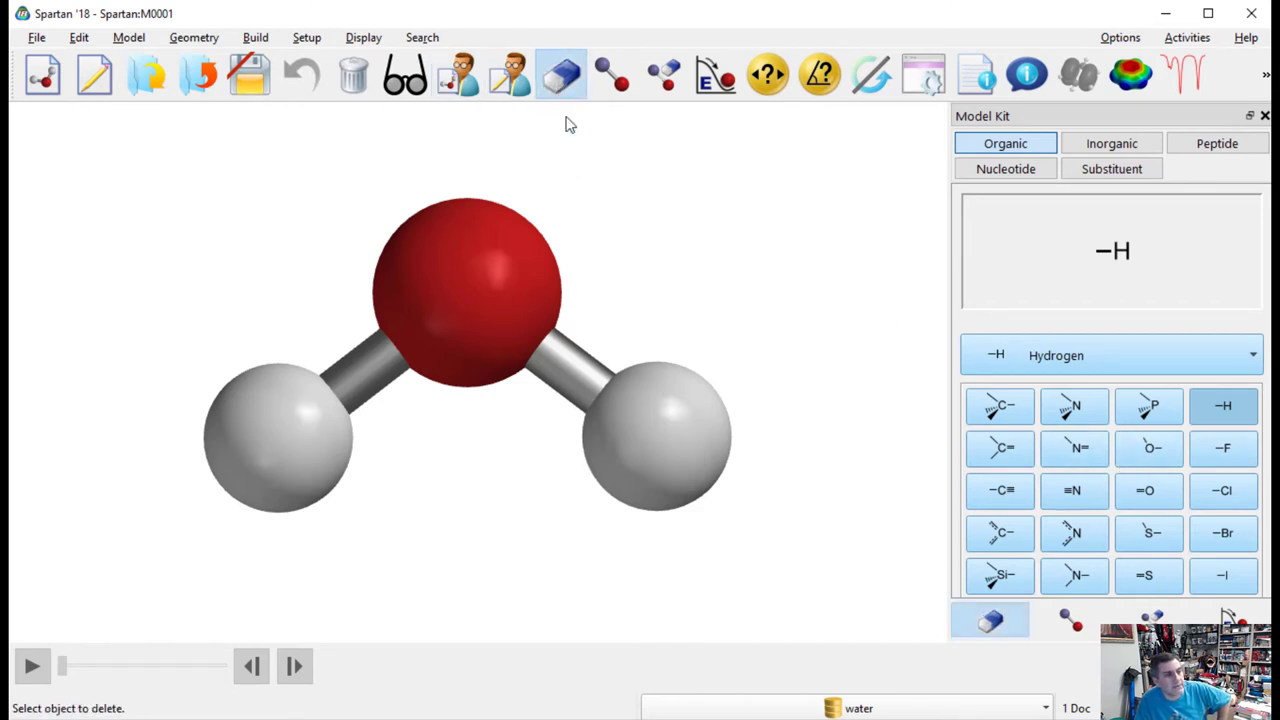
click(685, 443)
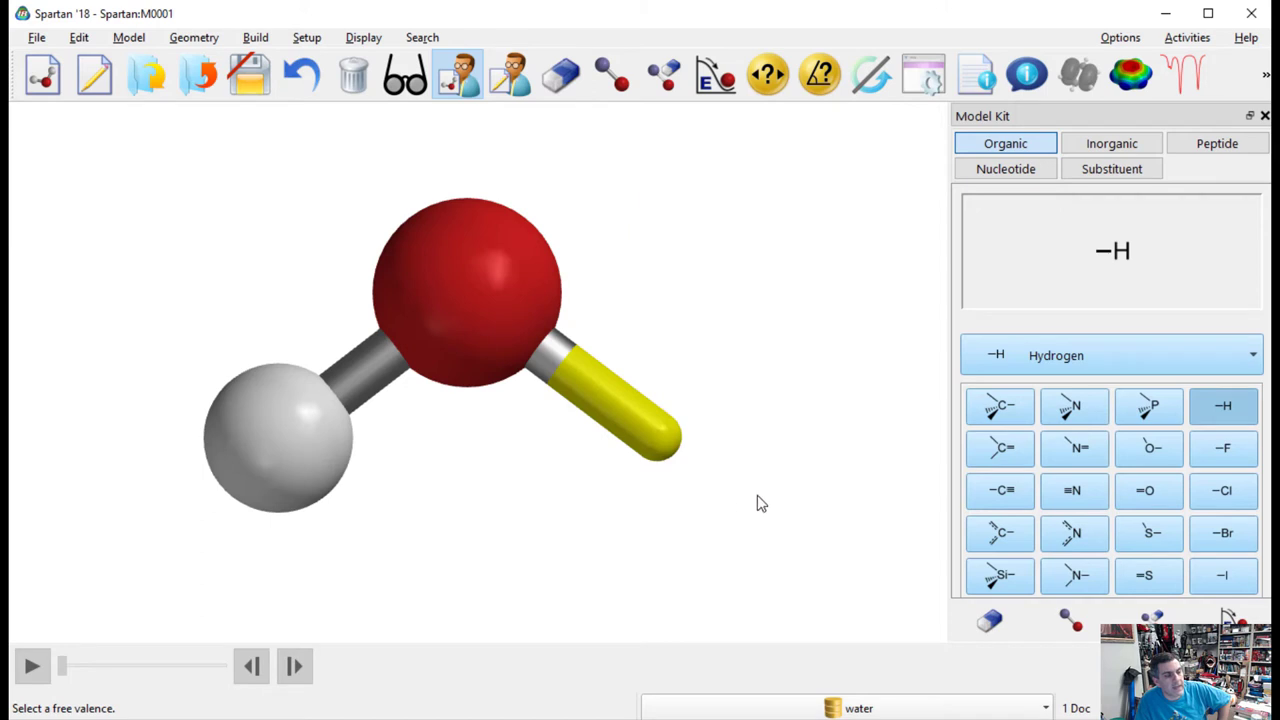
click(1222, 448)
click(688, 462)
Step: Delete the fluorine, attach a hydrogen to the oxygen's free valence, and switch back to view mode
click(560, 75)
click(804, 478)
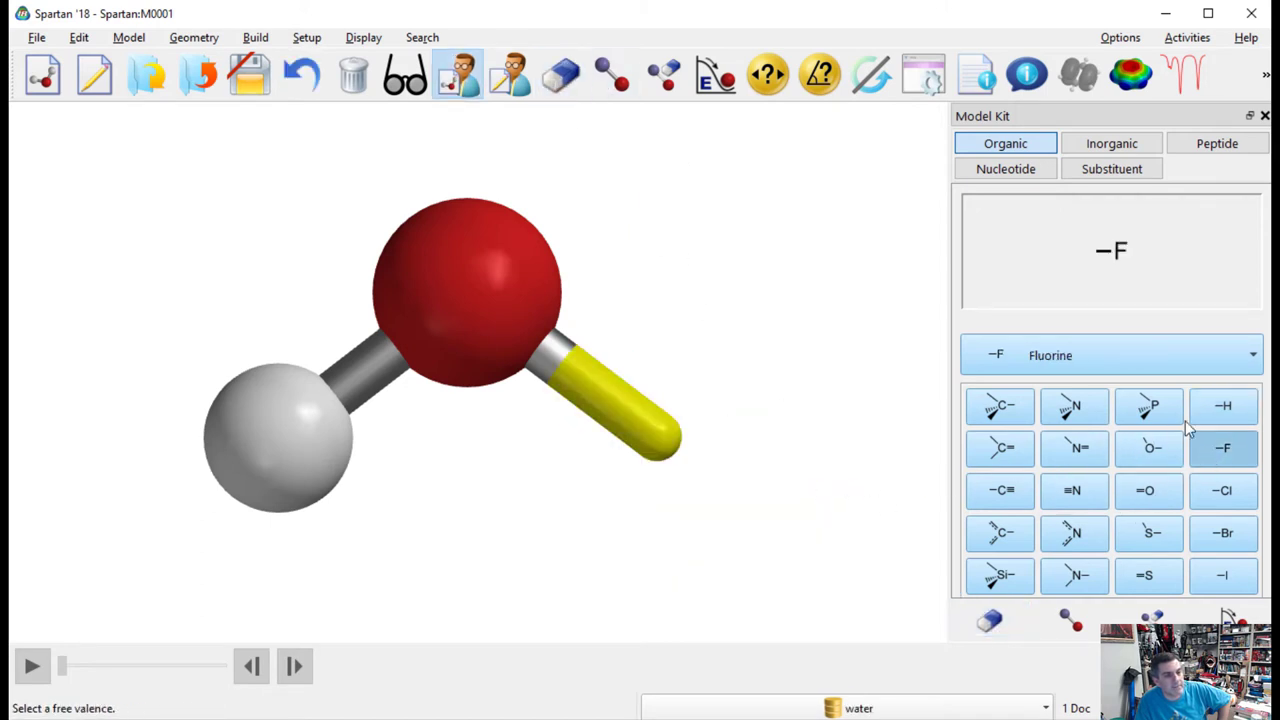
click(1215, 408)
click(675, 445)
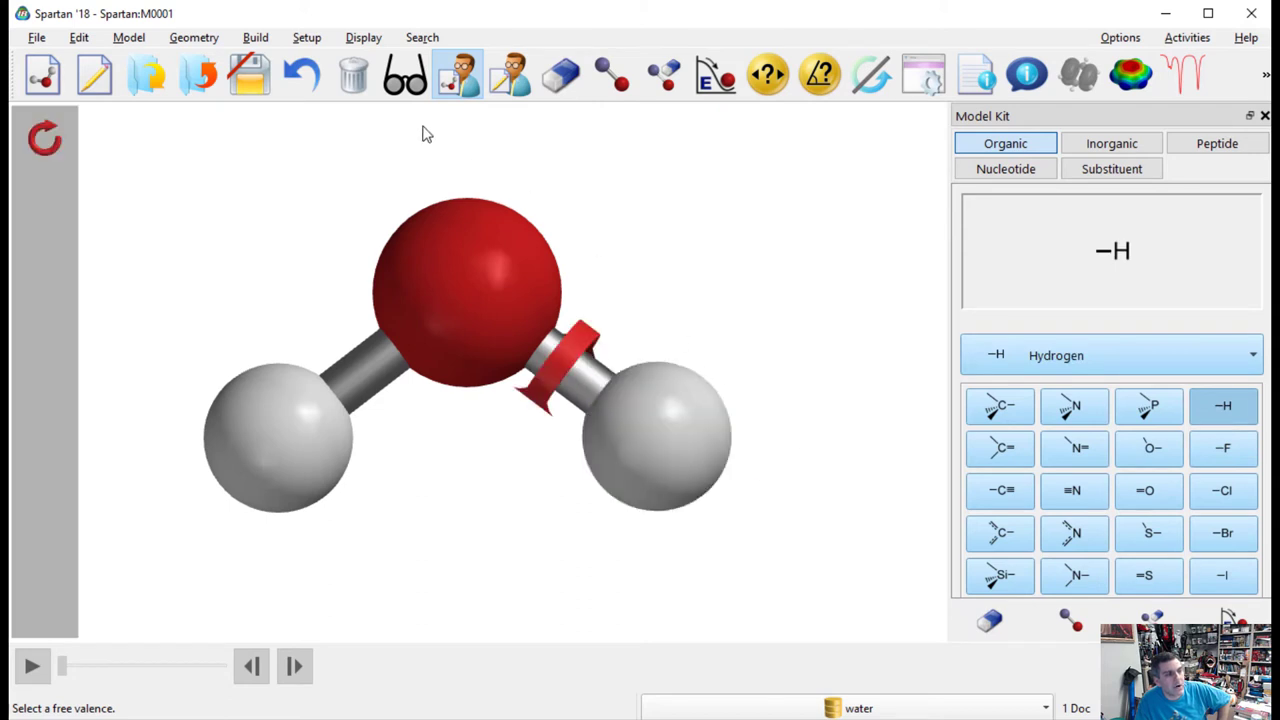
click(405, 75)
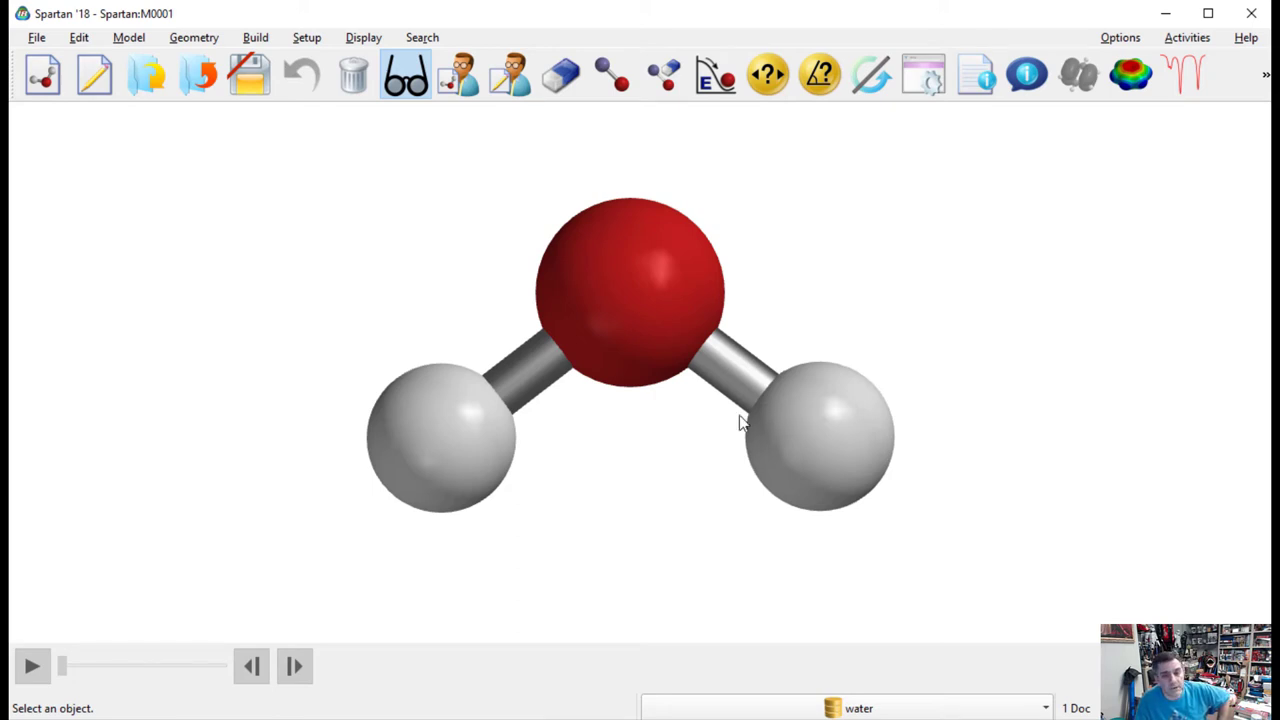
Step: Display the water molecule as a Wire model, followed by a Ball and Wire model, to compare the two styles
click(129, 39)
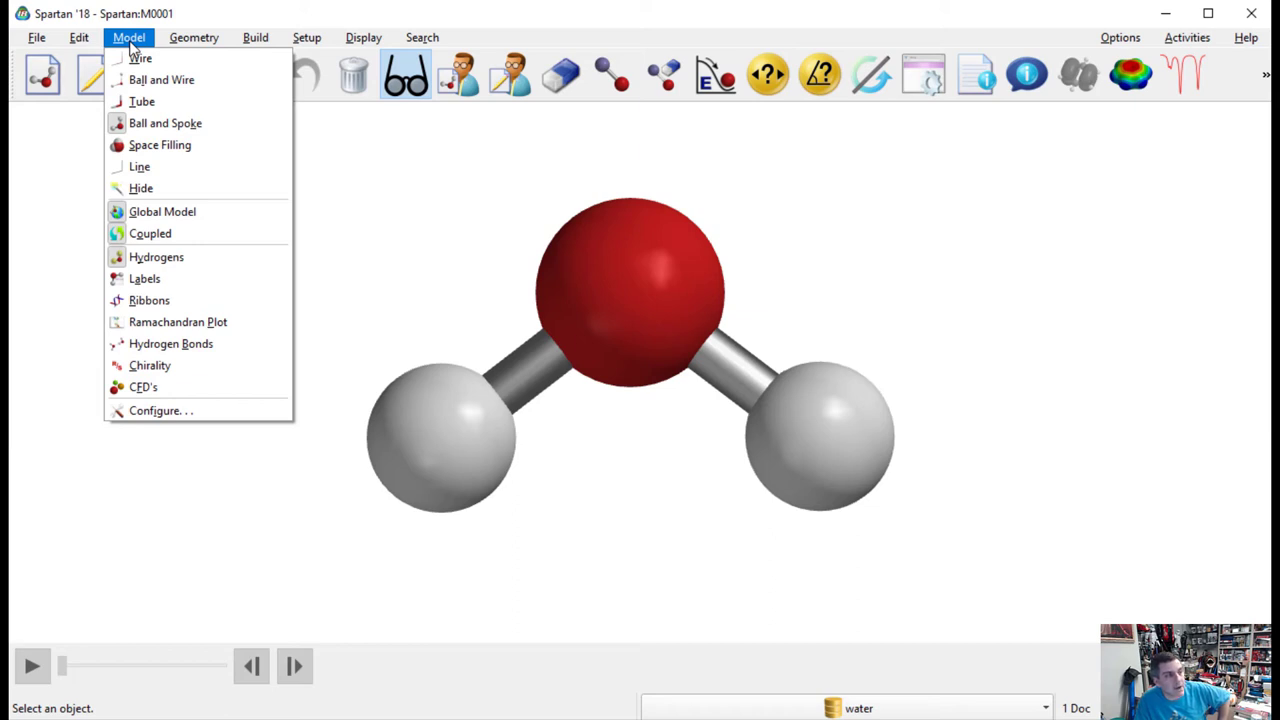
click(139, 58)
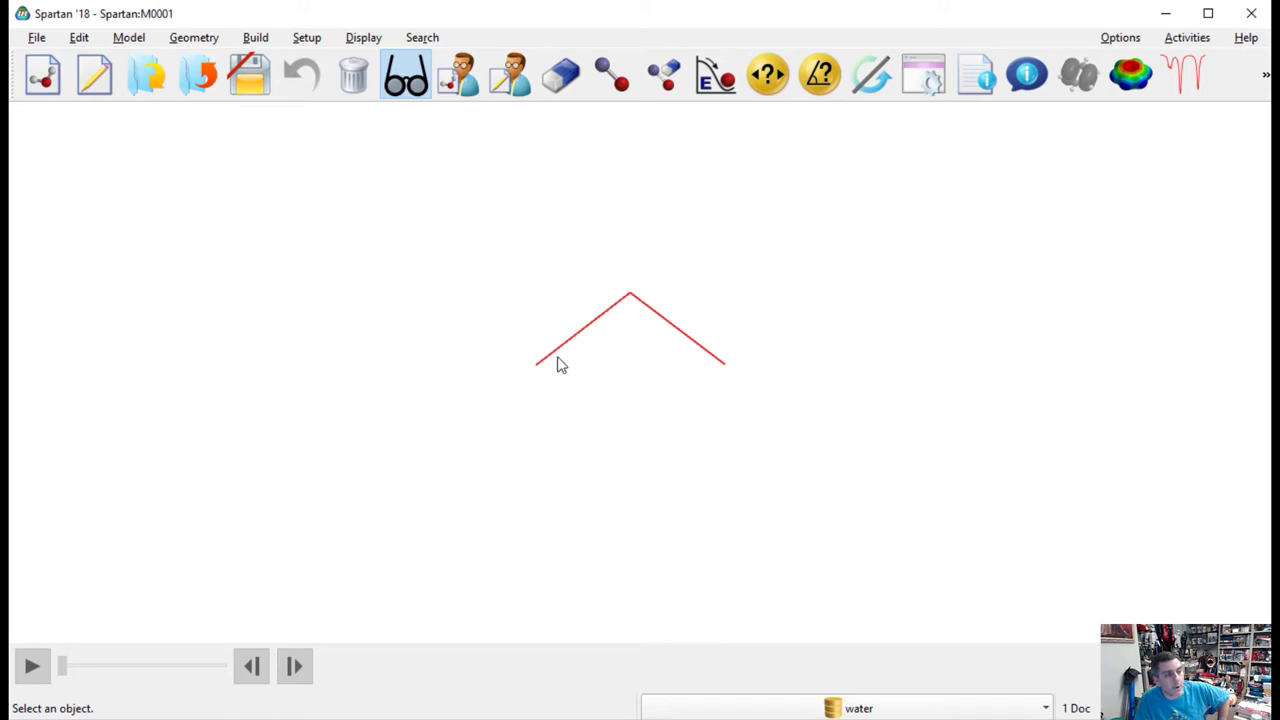
click(129, 37)
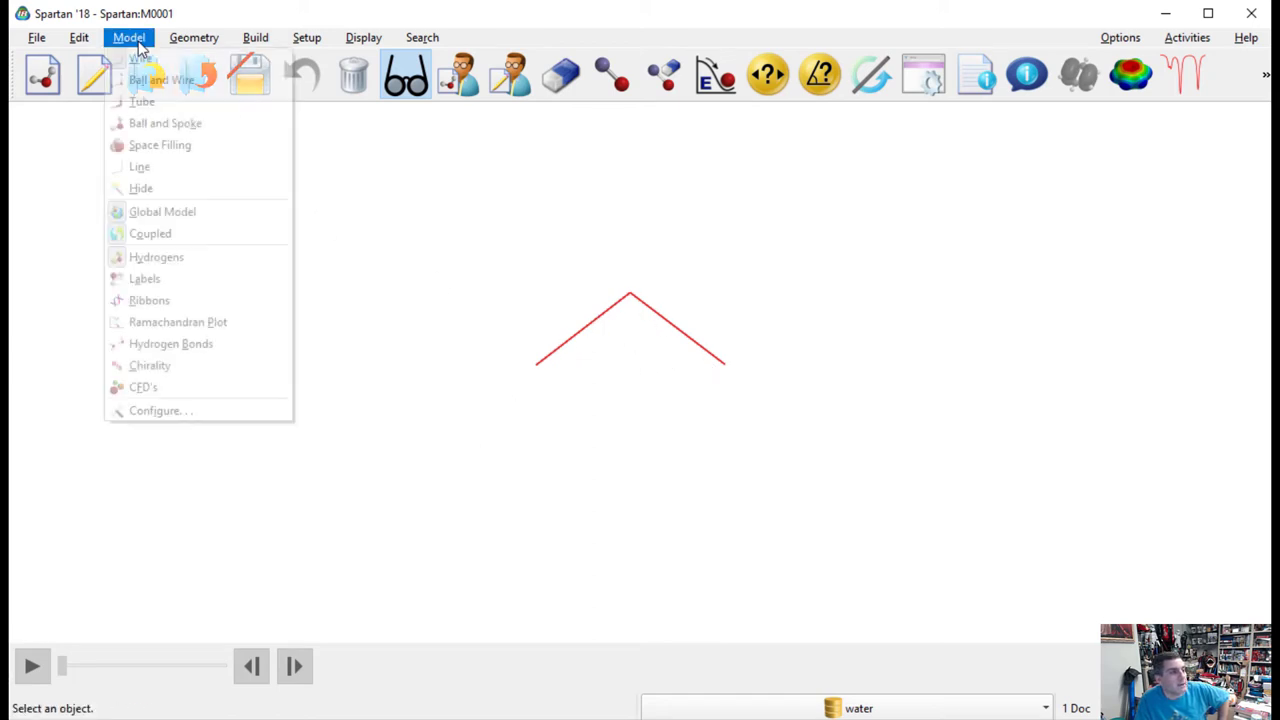
click(150, 80)
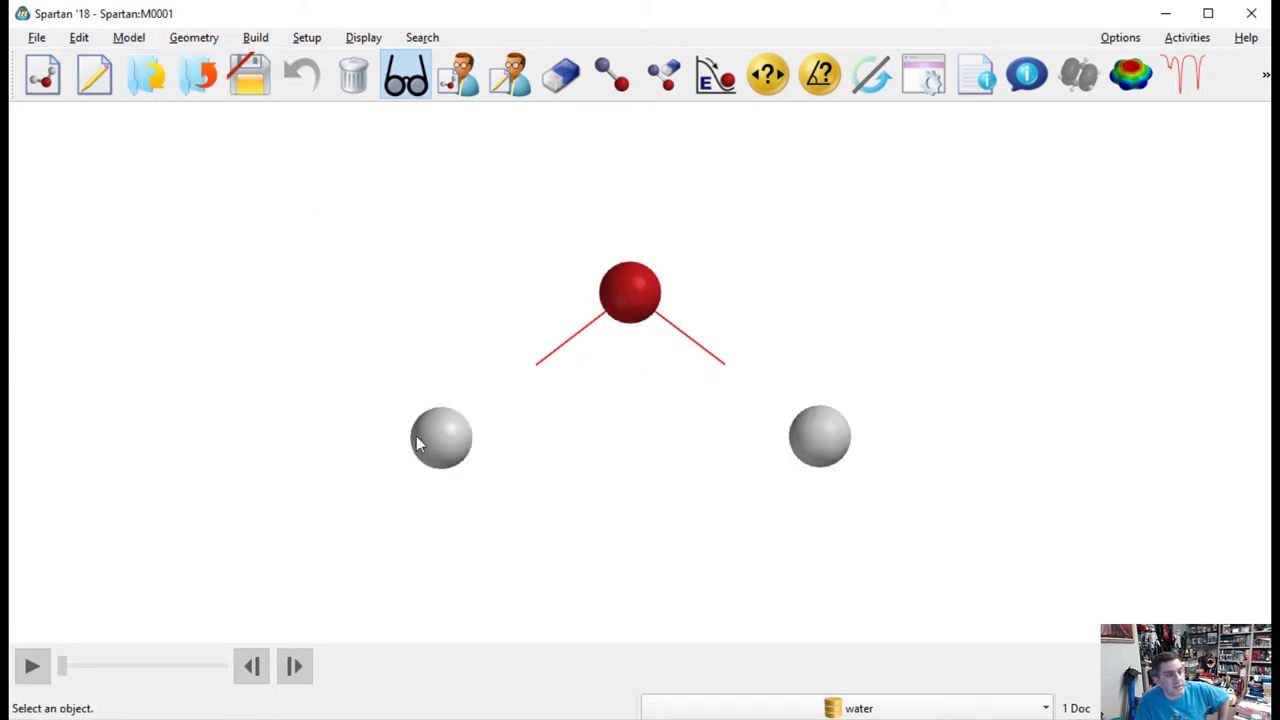
drag(688, 516, 644, 532)
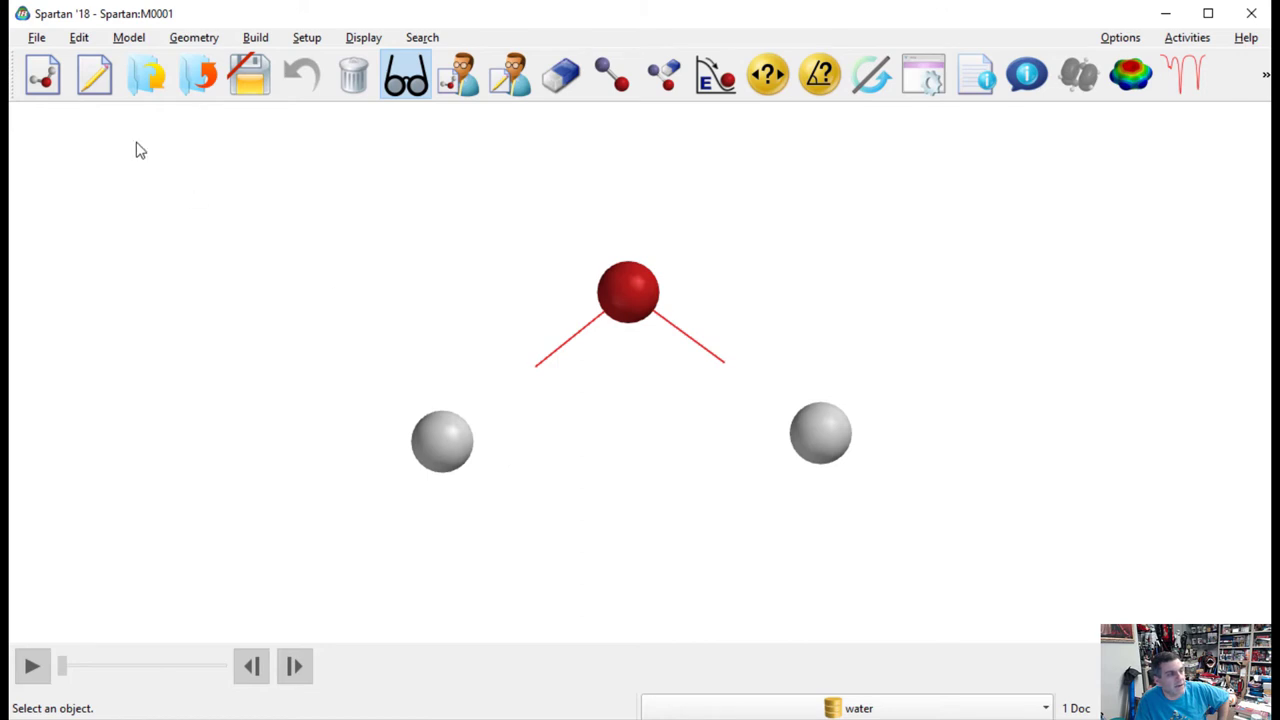
Step: Compare the Tube and Ball and Spoke models of the water molecule, rotating each one
click(128, 37)
click(140, 101)
drag(656, 292, 569, 180)
click(136, 40)
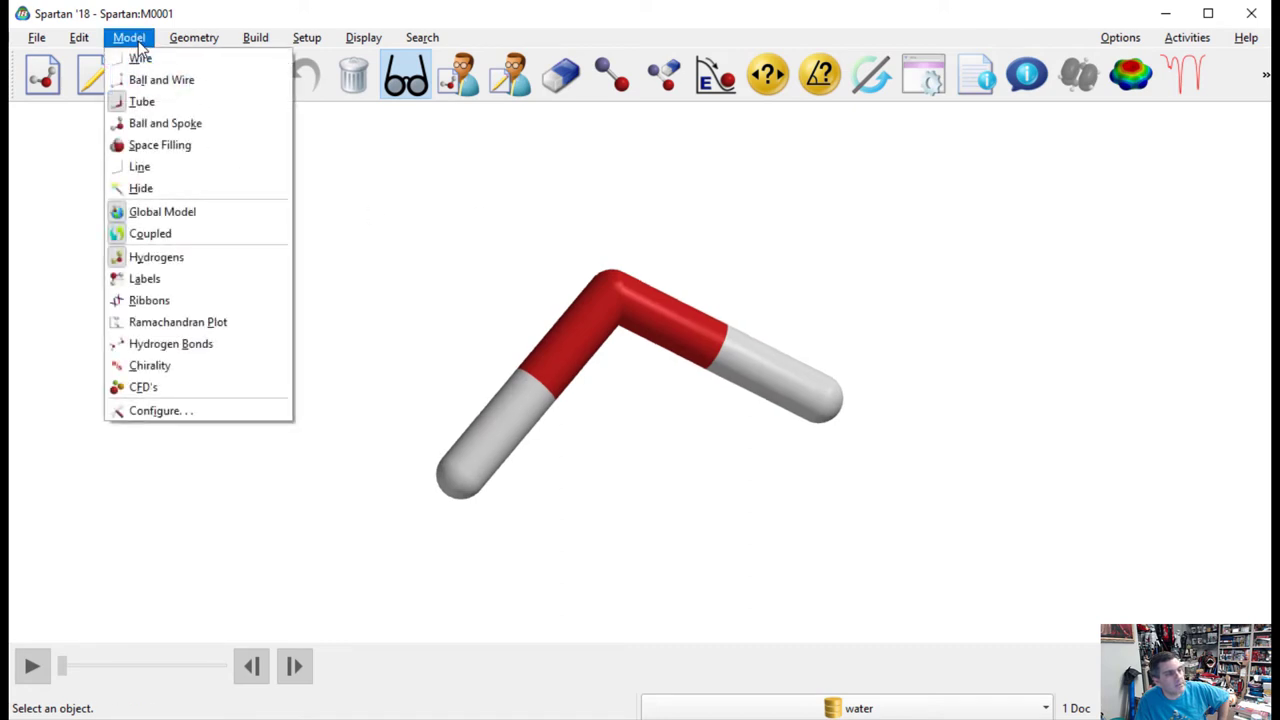
click(160, 123)
mouse_move(624, 293)
mouse_down()
mouse_move(616, 251)
mouse_move(646, 518)
mouse_move(609, 238)
mouse_move(605, 398)
mouse_move(590, 275)
mouse_move(523, 483)
mouse_move(563, 277)
mouse_move(551, 229)
mouse_move(537, 252)
mouse_move(557, 257)
mouse_move(540, 271)
mouse_move(521, 250)
mouse_move(542, 281)
mouse_move(547, 272)
mouse_move(533, 280)
mouse_up()
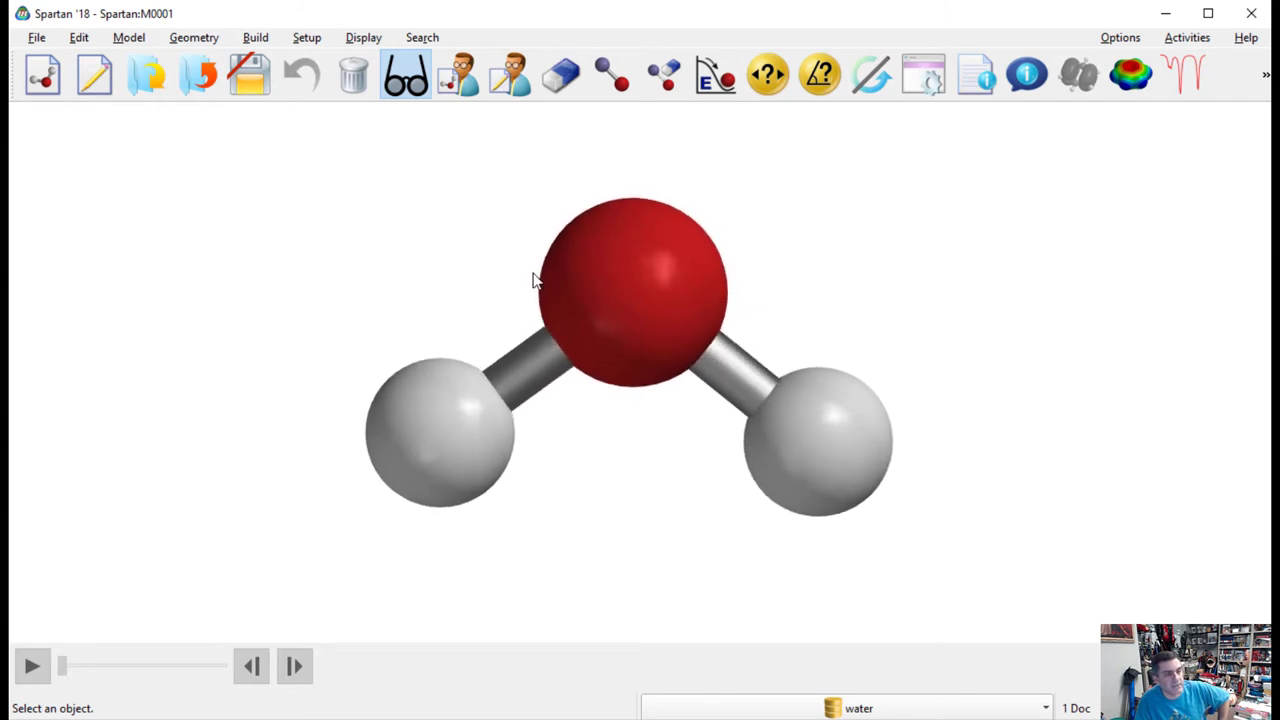
Step: Display the water molecule as a Space Filling model and examine it at a smaller size from several angles
click(133, 39)
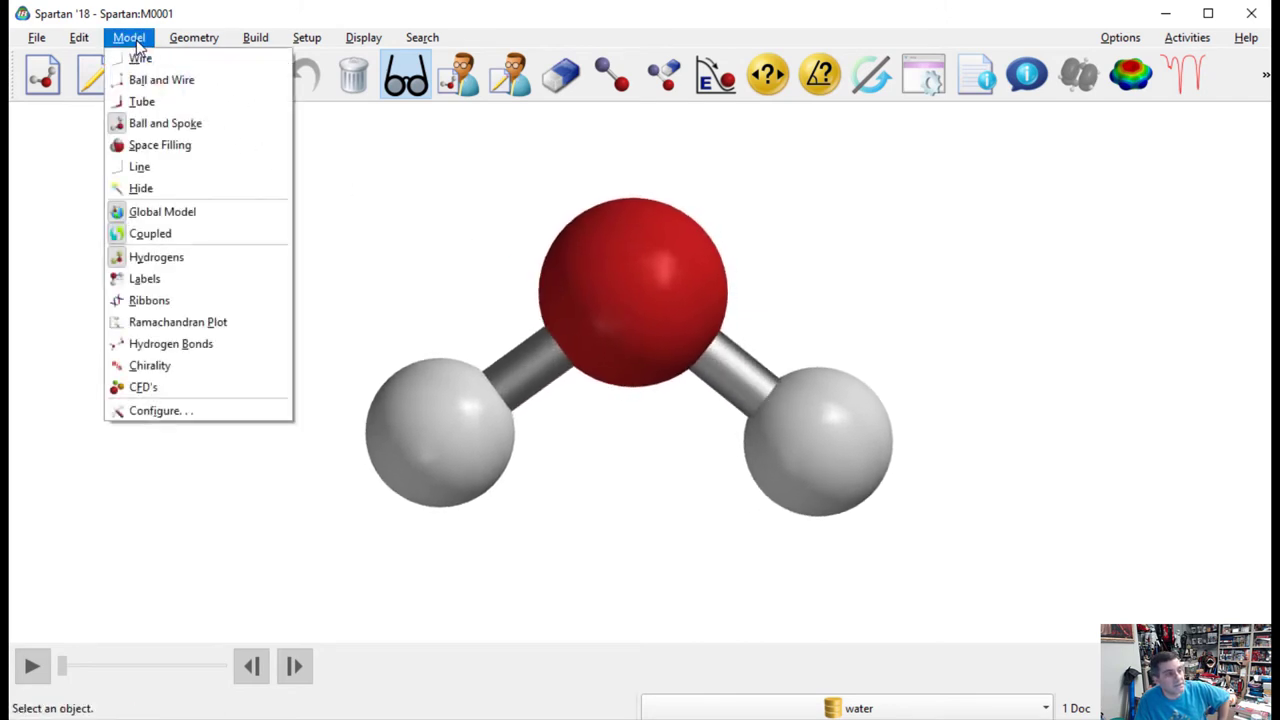
click(136, 146)
scroll(603, 383, up, 2)
scroll(603, 384, down, 10)
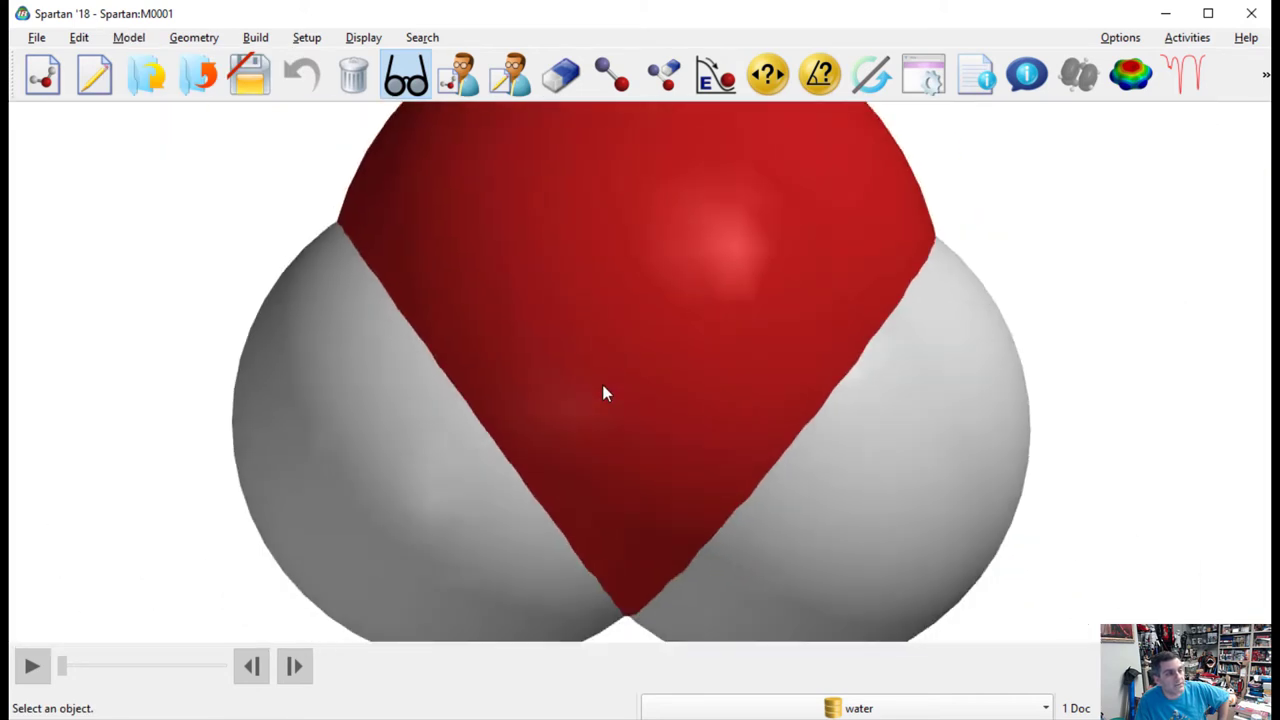
scroll(616, 340, up, 2)
click(650, 324)
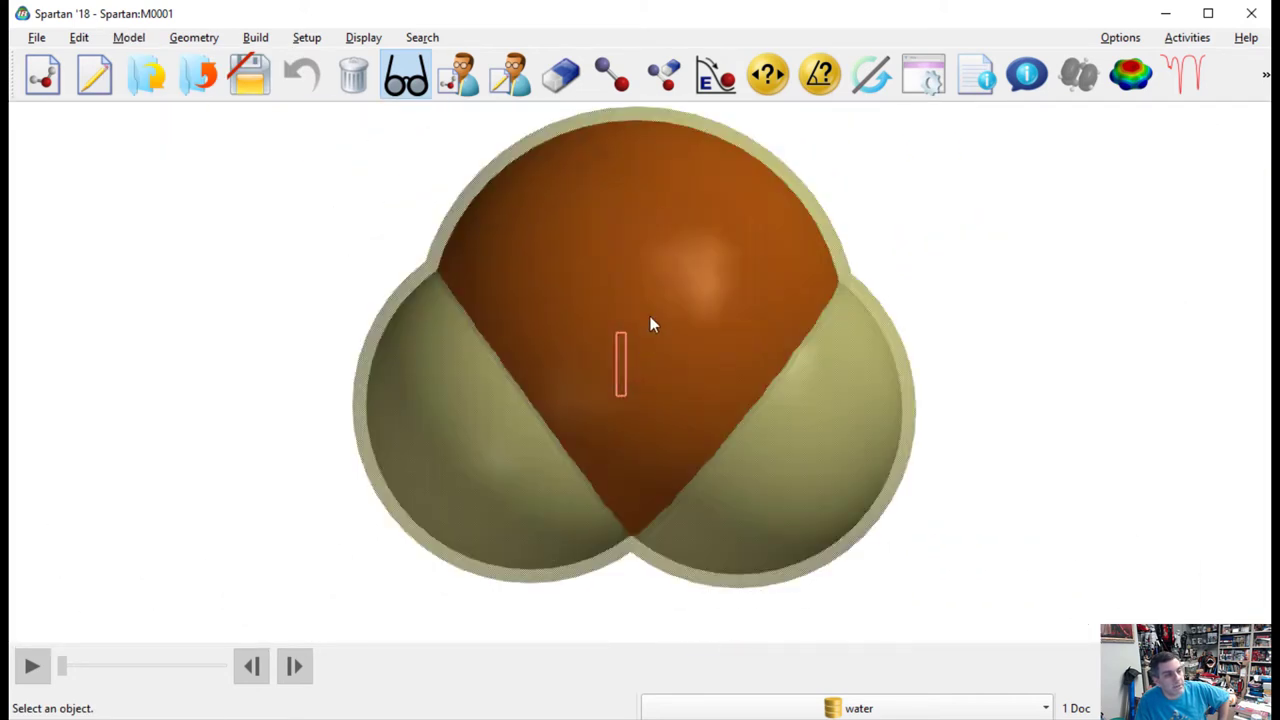
click(979, 263)
drag(657, 263, 730, 277)
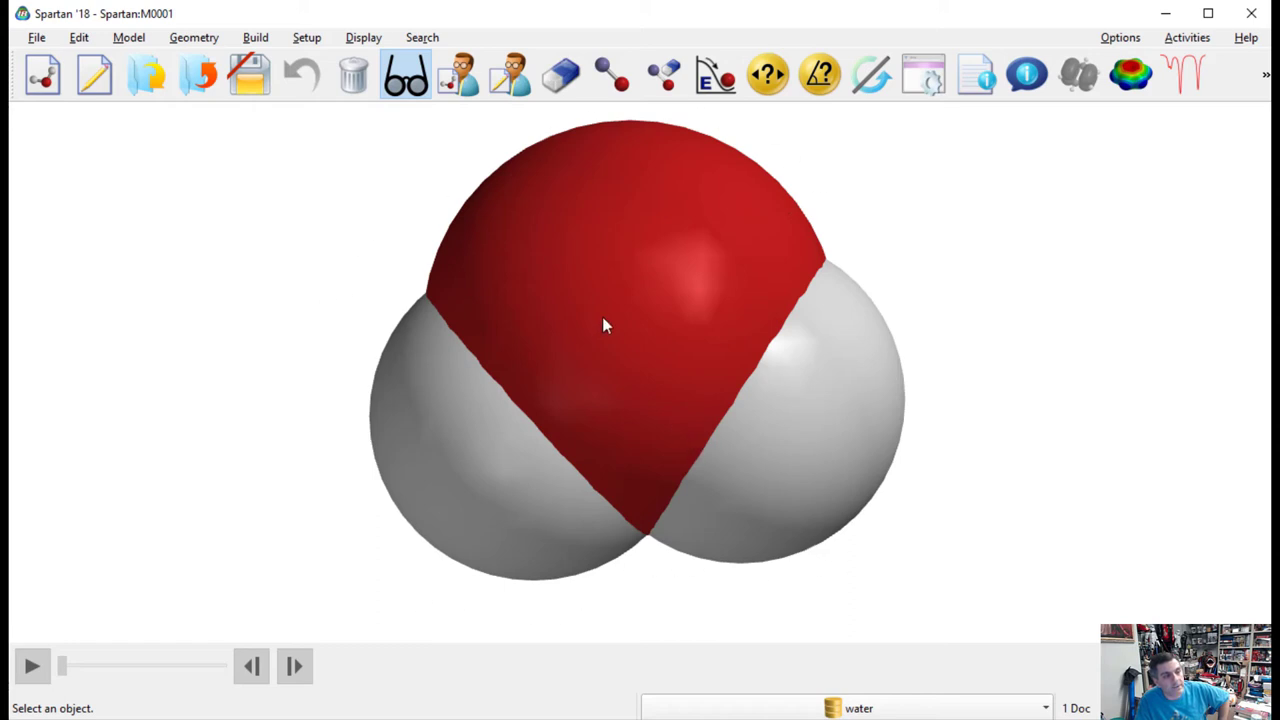
drag(609, 369, 200, 129)
Step: View the water molecule as a Line model, and return it to an enlarged Ball and Spoke display
click(128, 37)
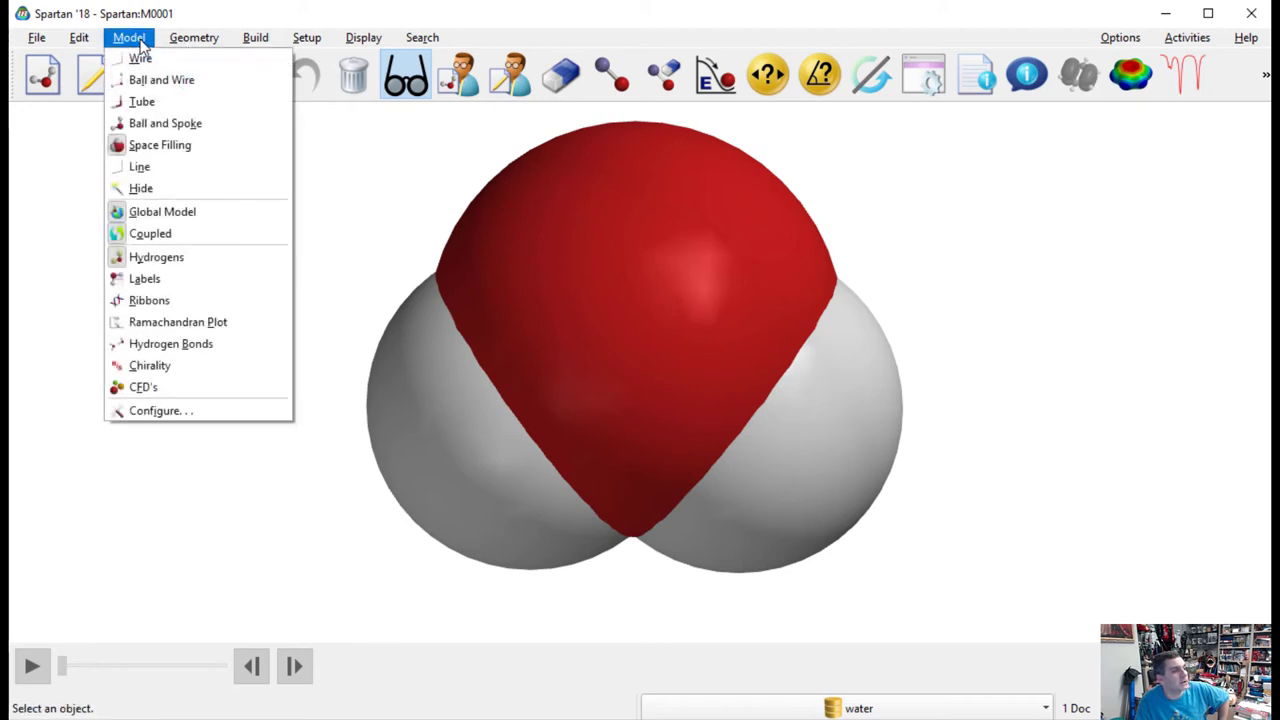
click(145, 165)
mouse_move(644, 270)
mouse_down()
mouse_move(651, 497)
mouse_move(654, 231)
mouse_move(656, 283)
mouse_move(648, 251)
mouse_up()
click(128, 37)
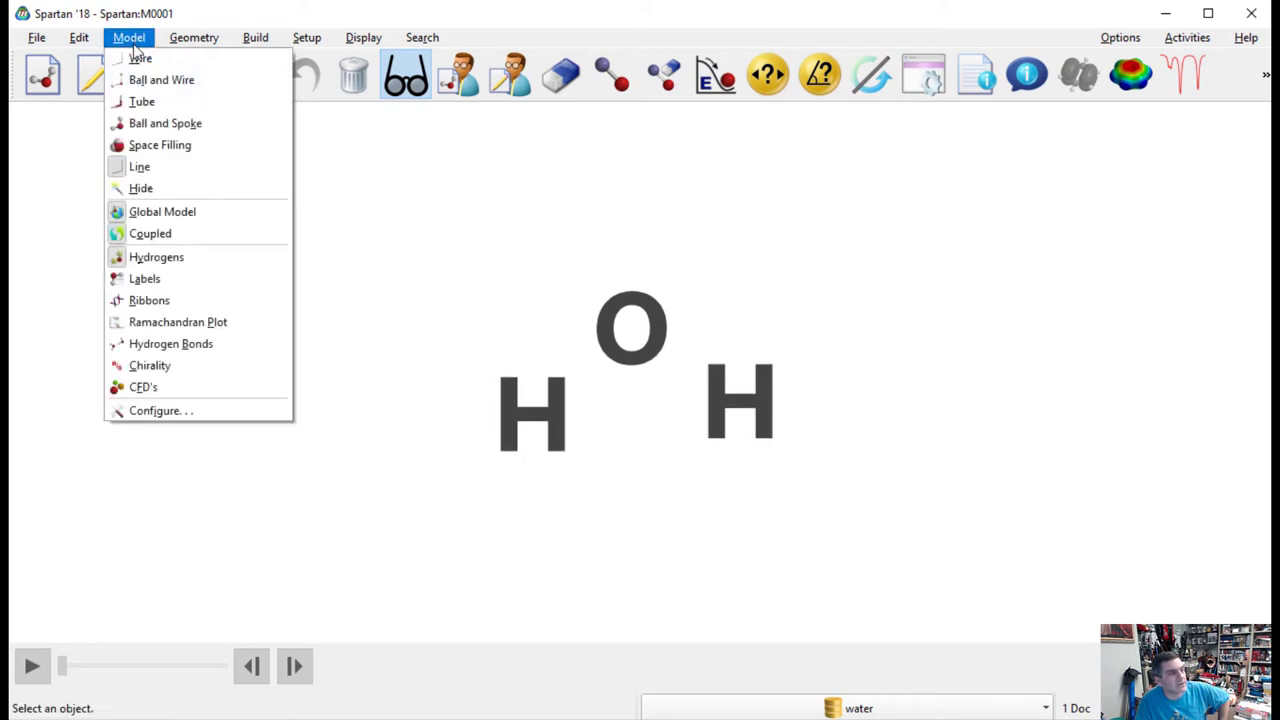
click(146, 125)
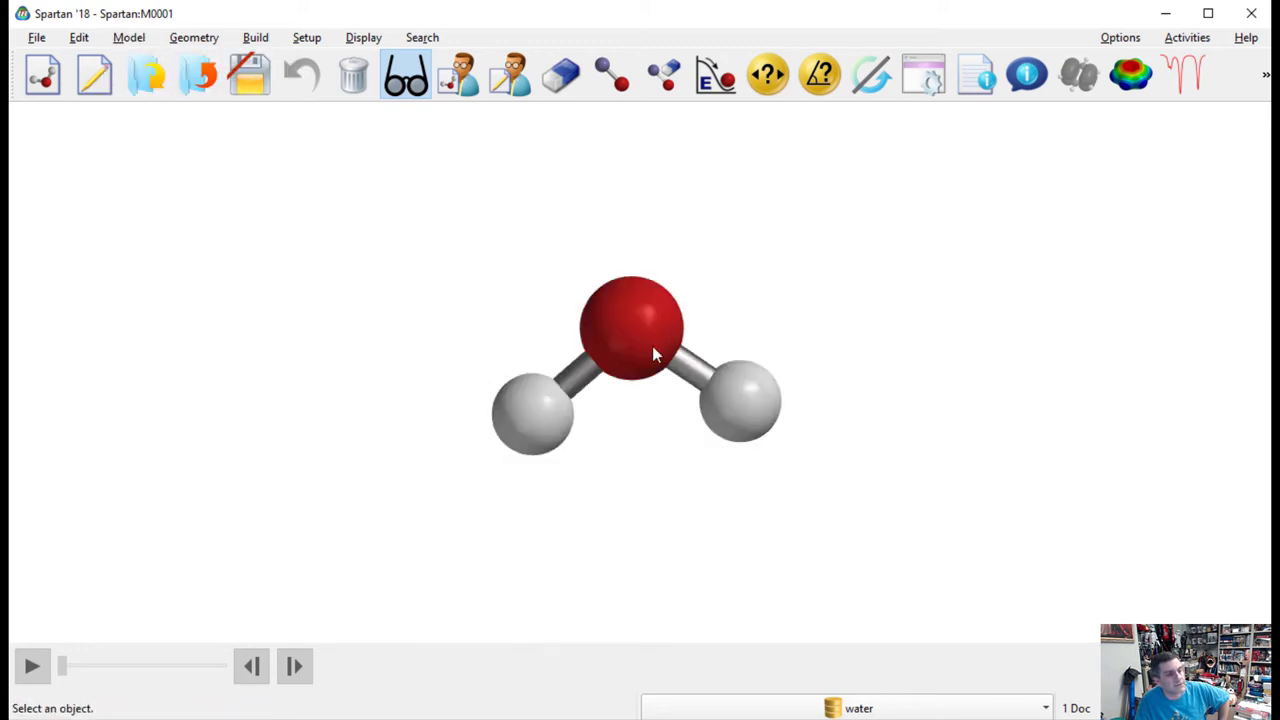
scroll(634, 417, up, 5)
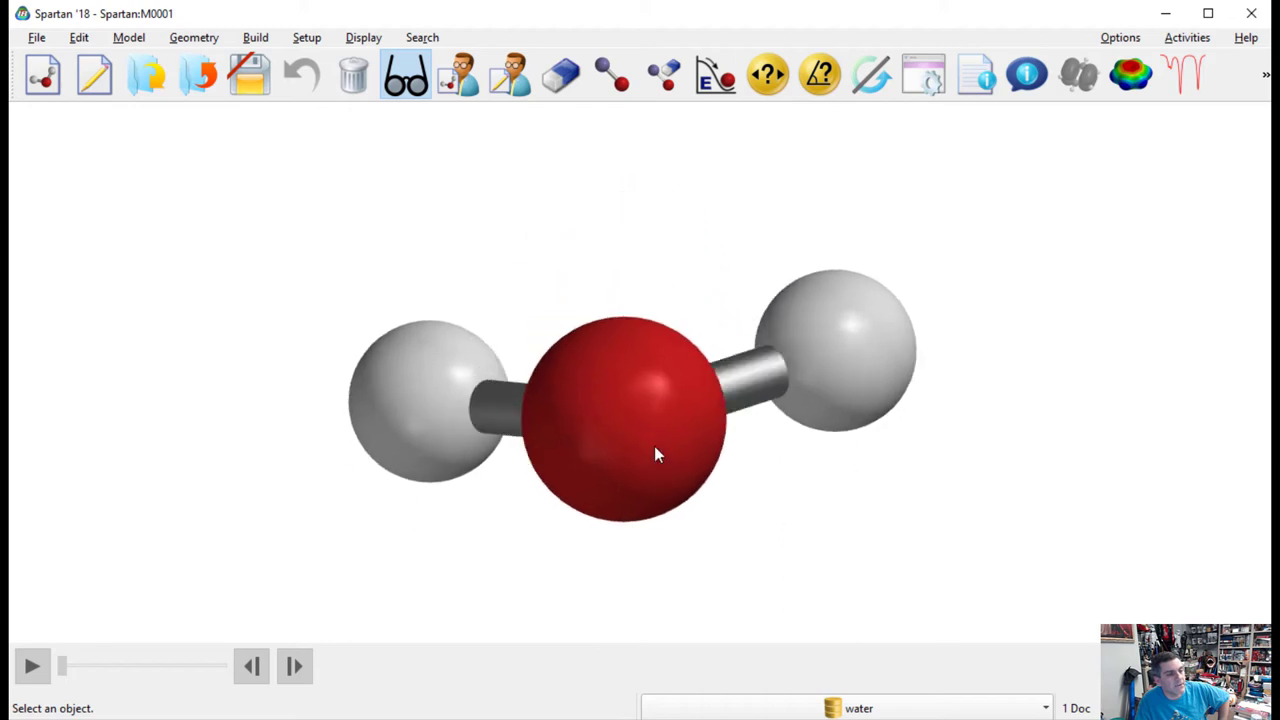
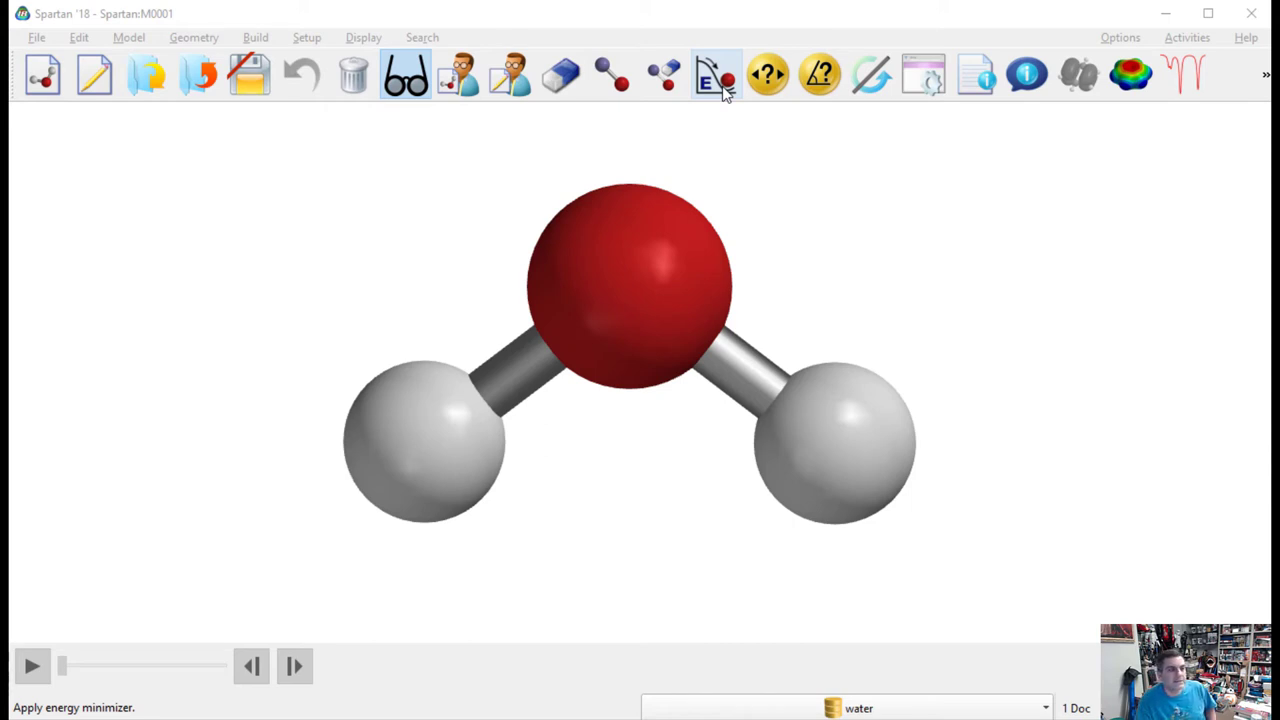
Step: Energy-minimize the water molecule and open the calculation setup, placing its dialog slightly higher
click(726, 88)
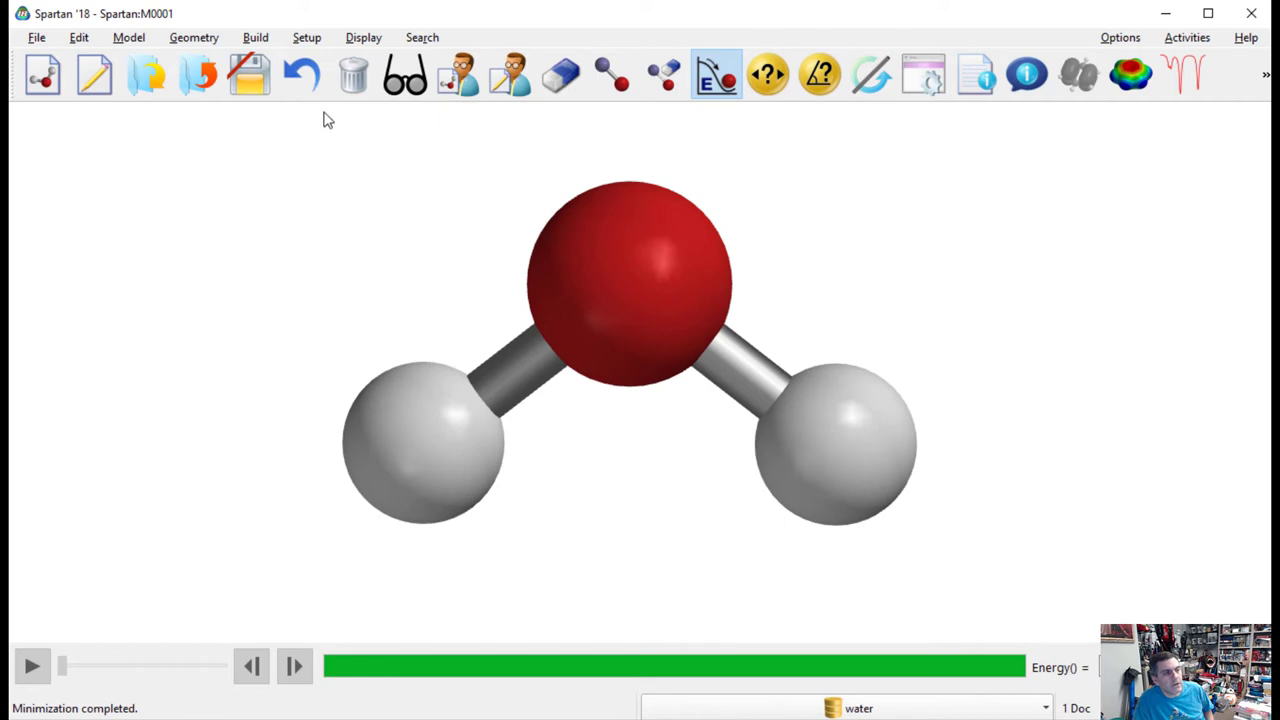
click(312, 42)
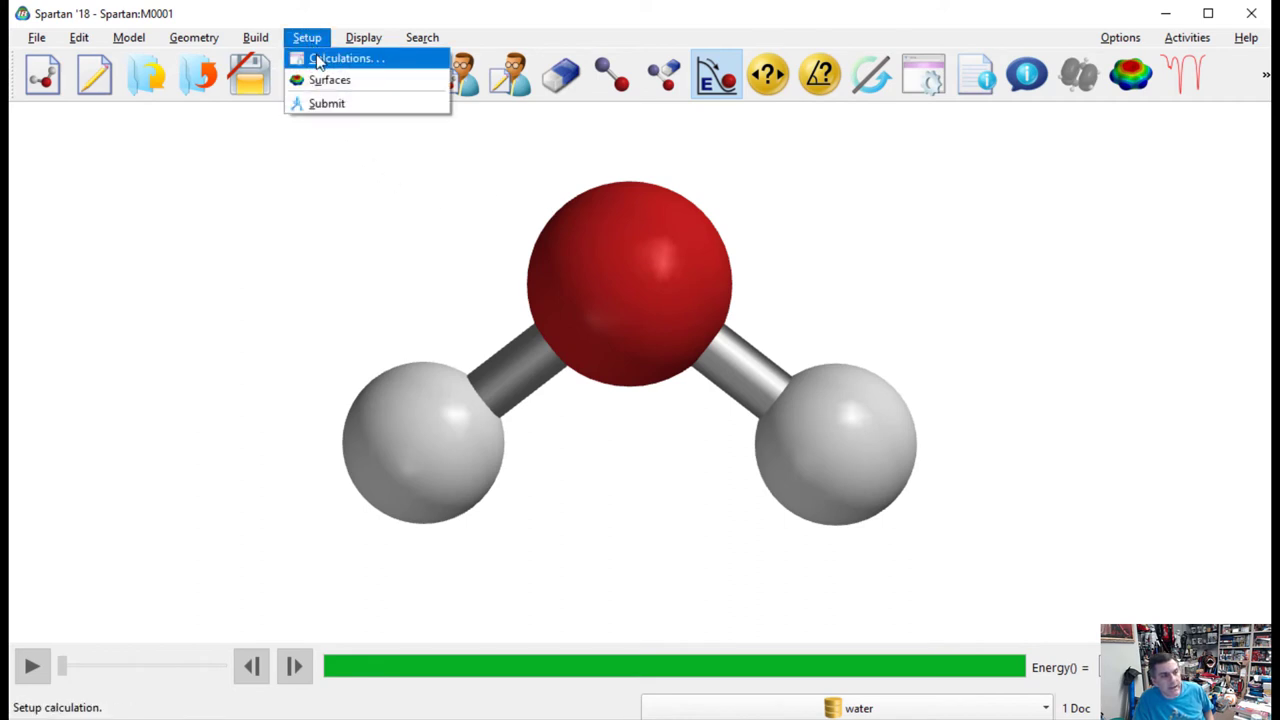
click(318, 59)
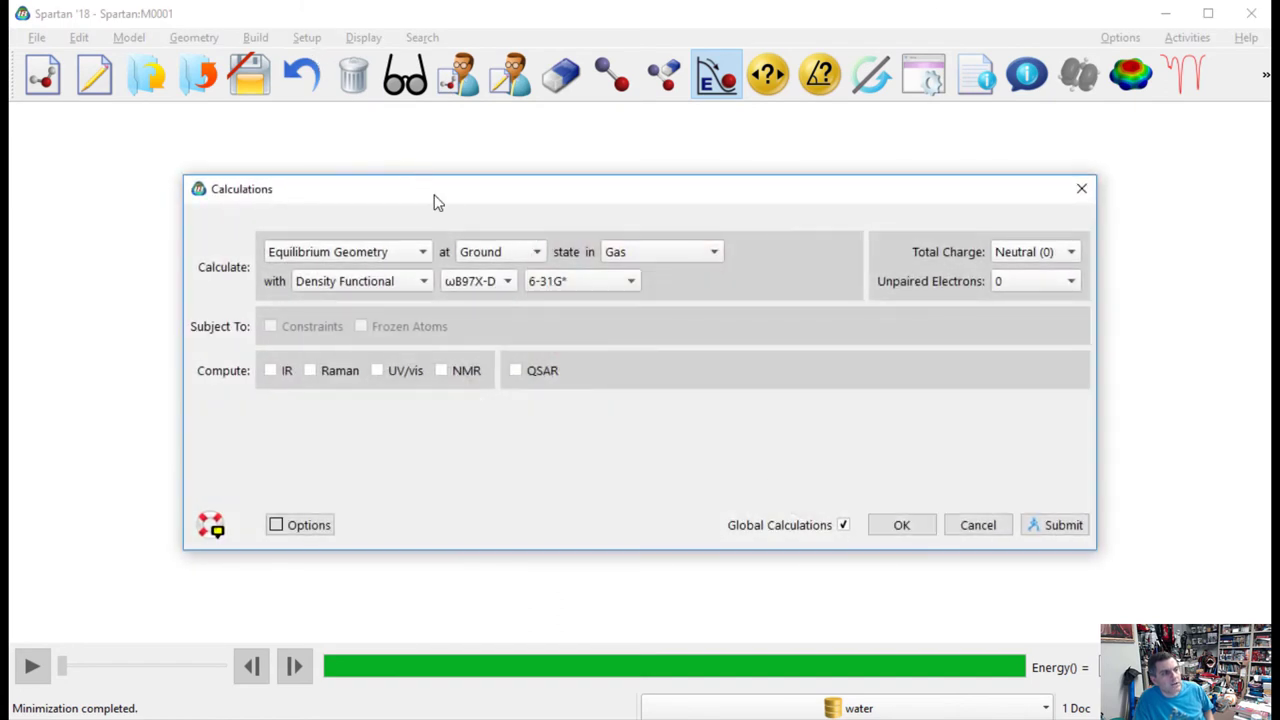
drag(434, 200, 435, 166)
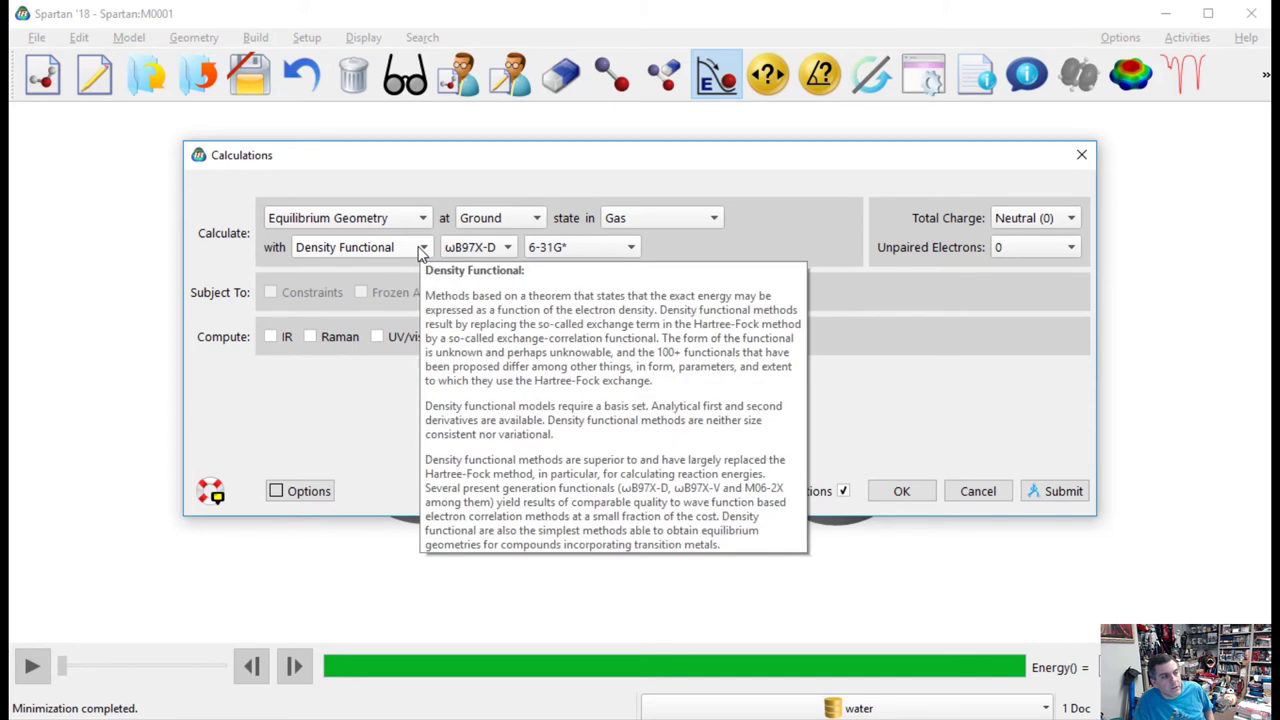
Step: Review the Hartree-Fock method's description, and set the Equilibrium Geometry calculation to use Molecular Mechanics
click(420, 247)
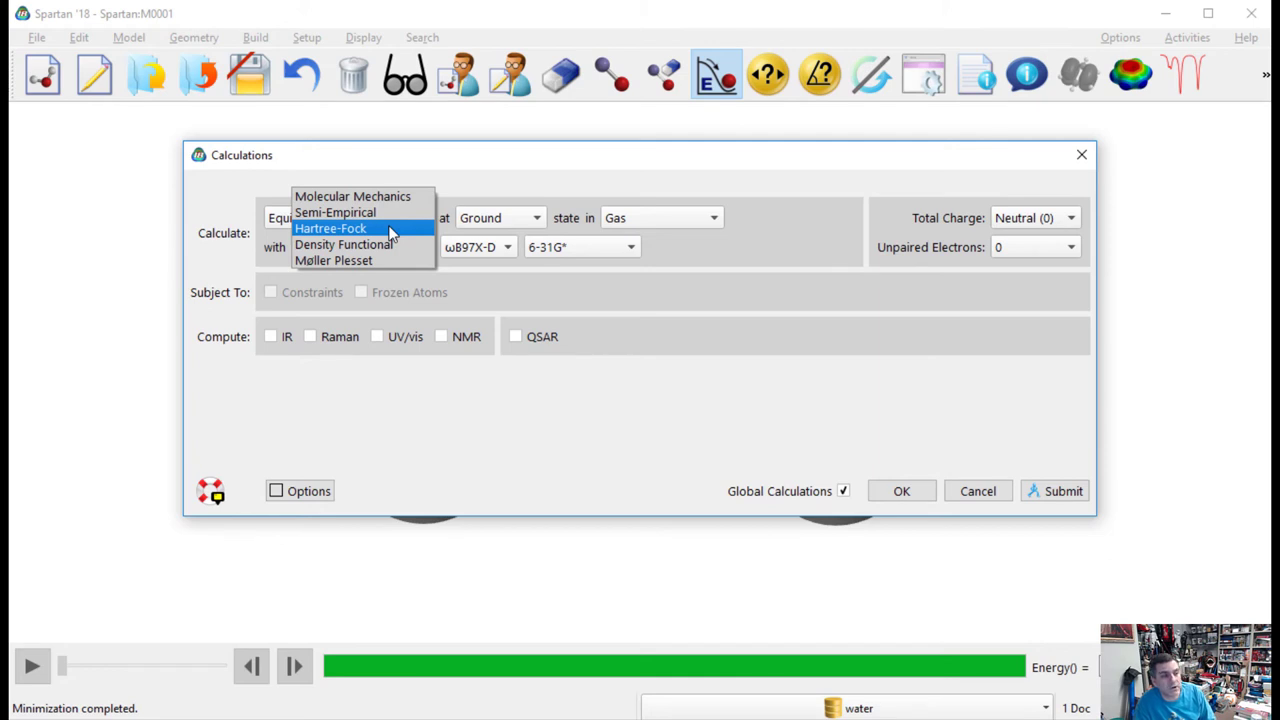
click(391, 233)
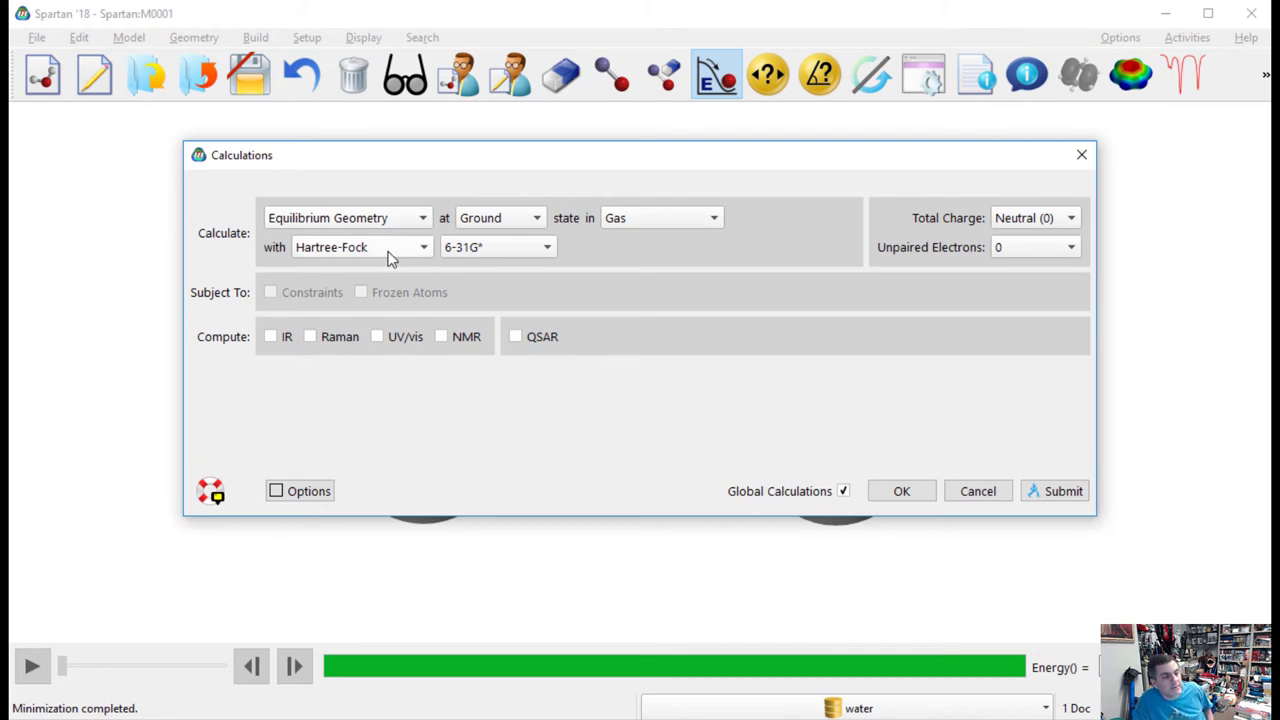
mouse_move(391, 256)
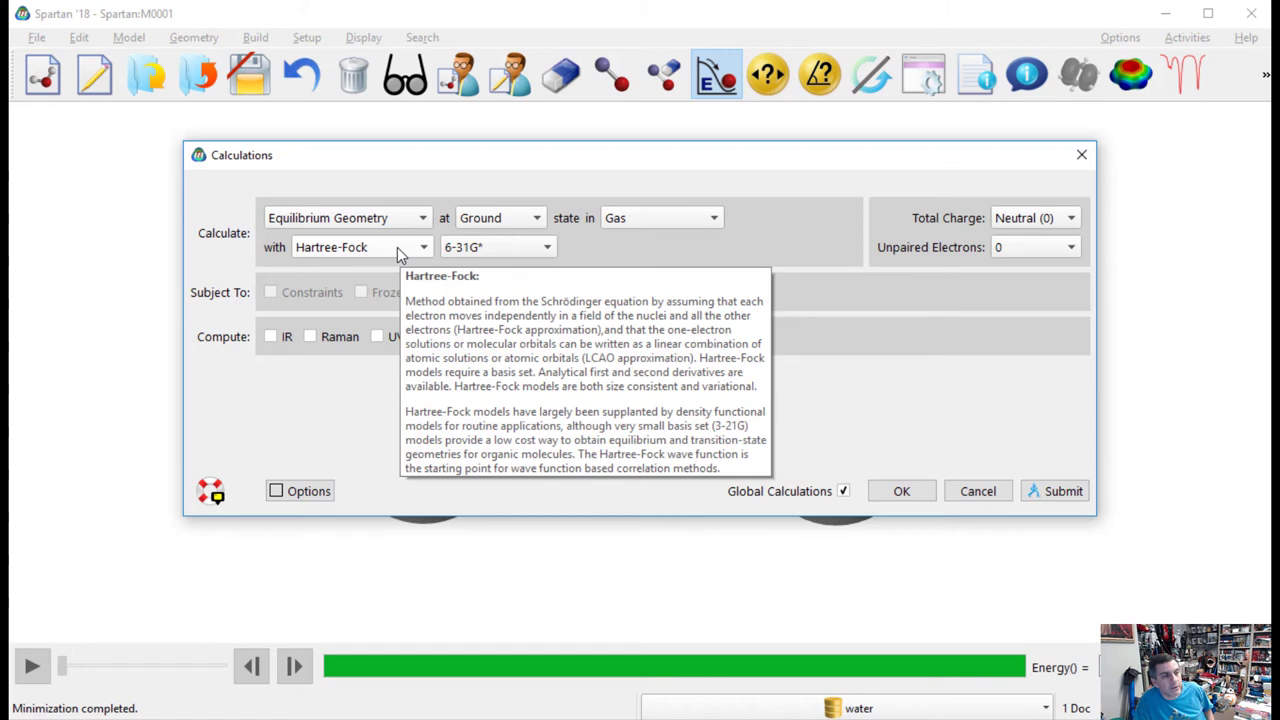
click(397, 247)
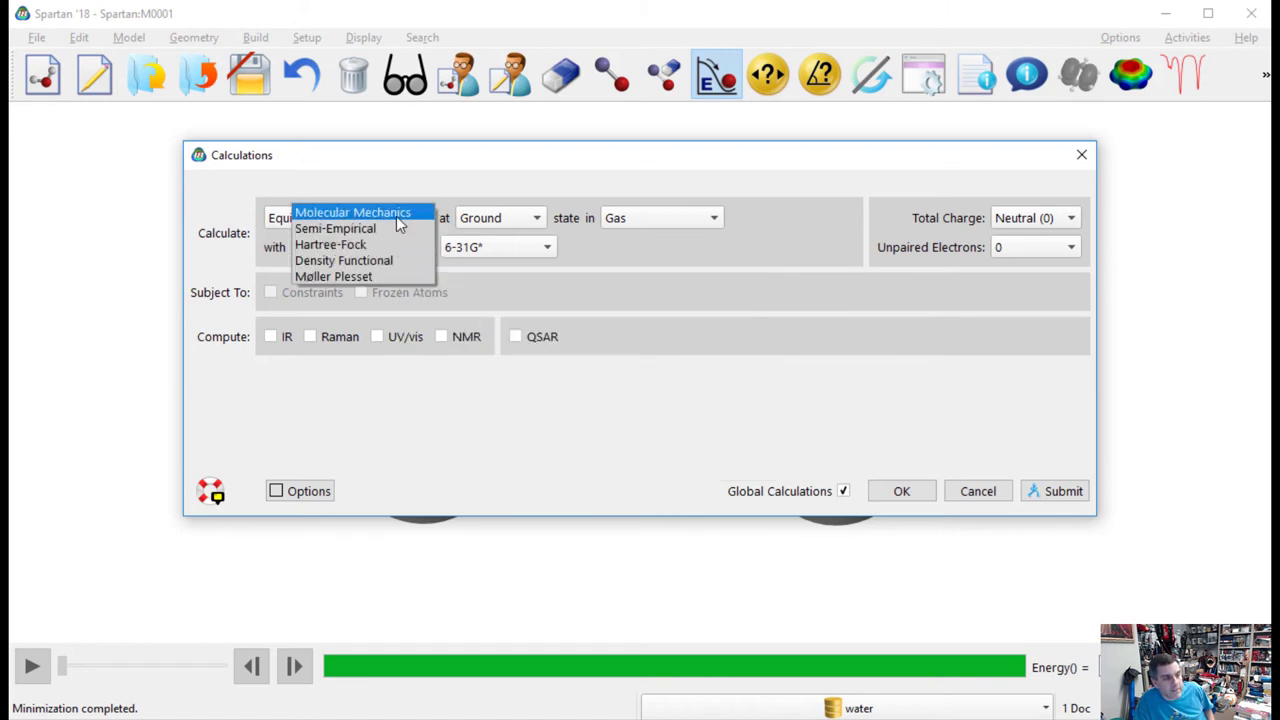
click(398, 213)
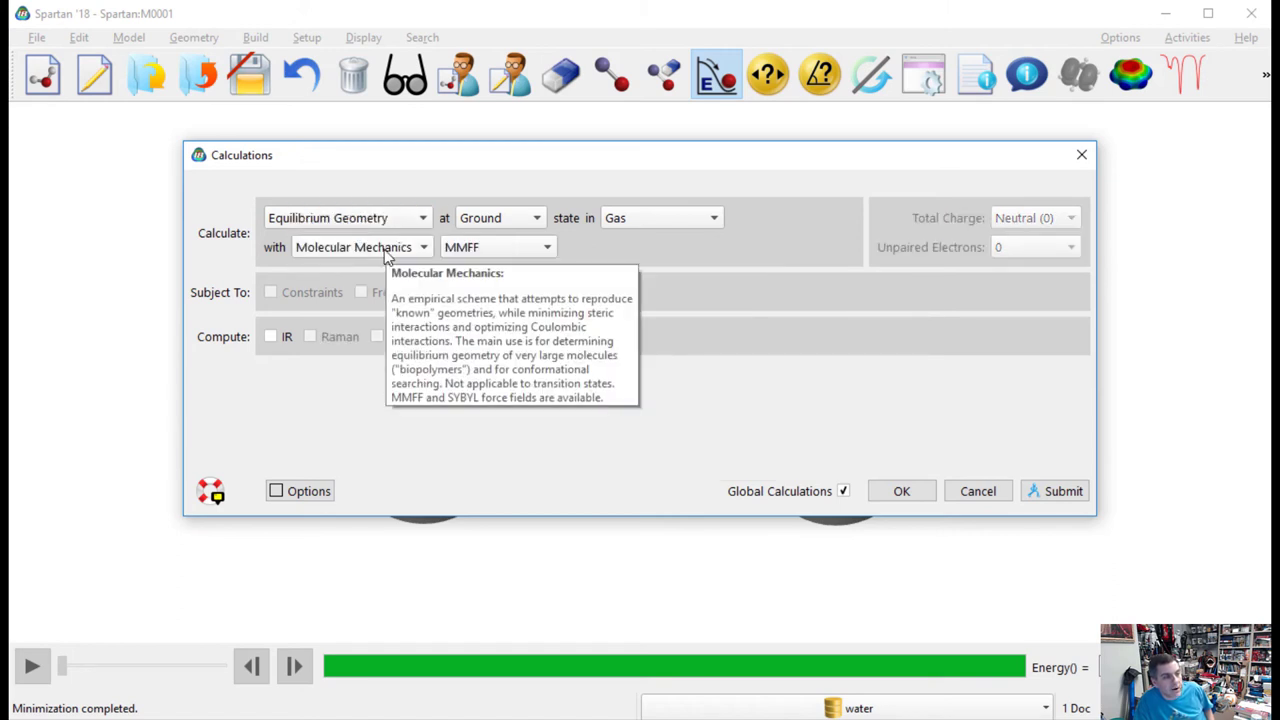
Step: Set the Equilibrium Geometry calculation to Hartree-Fock with the 6-31G* basis set, reviewing the alternative basis sets
click(385, 251)
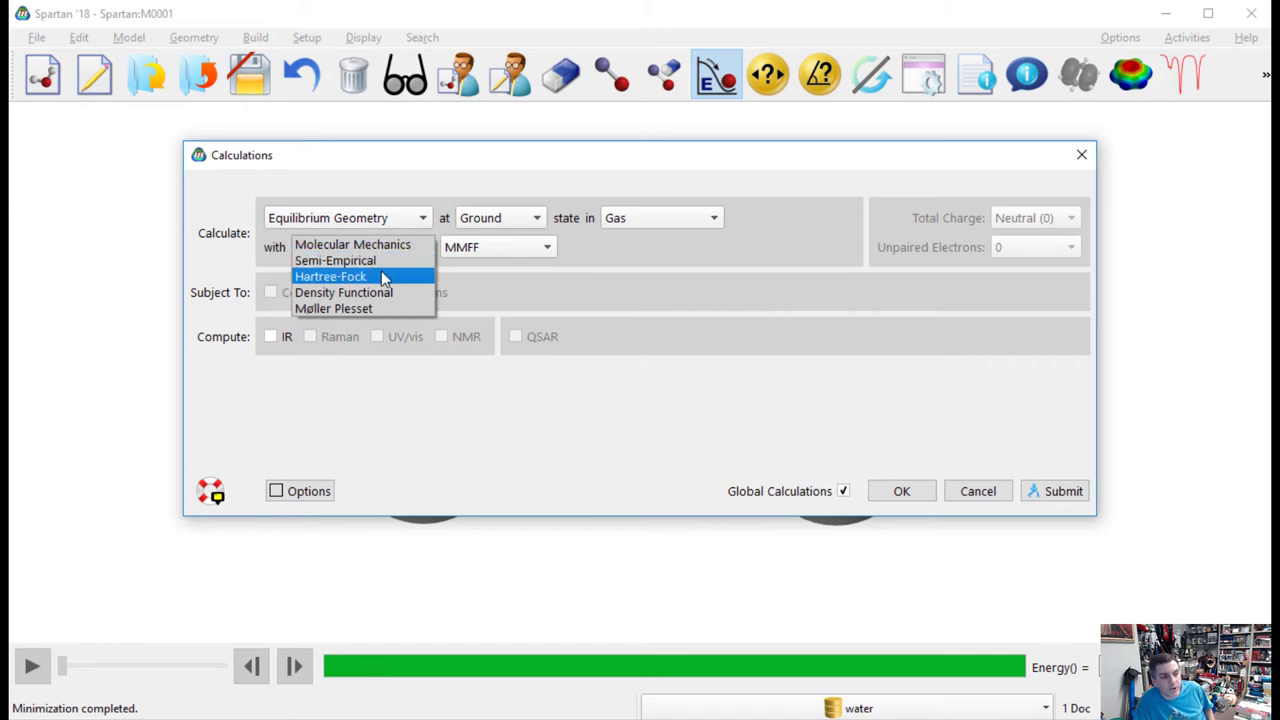
click(381, 274)
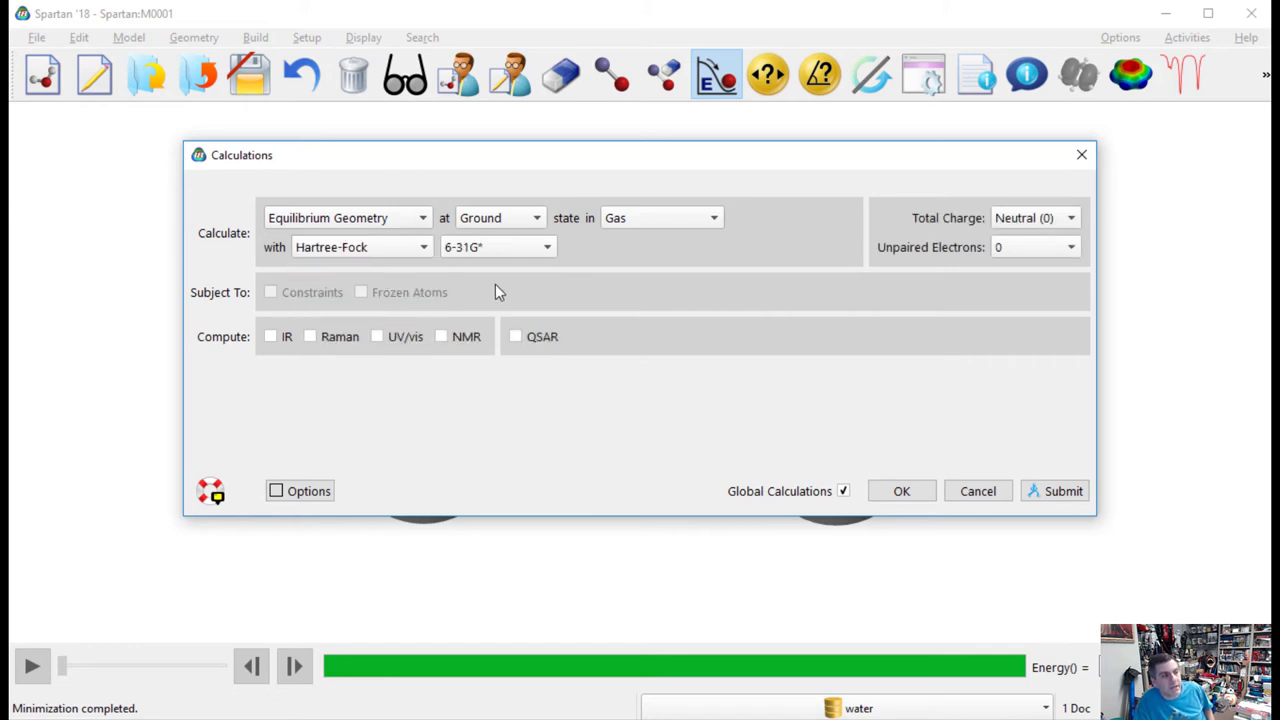
click(479, 248)
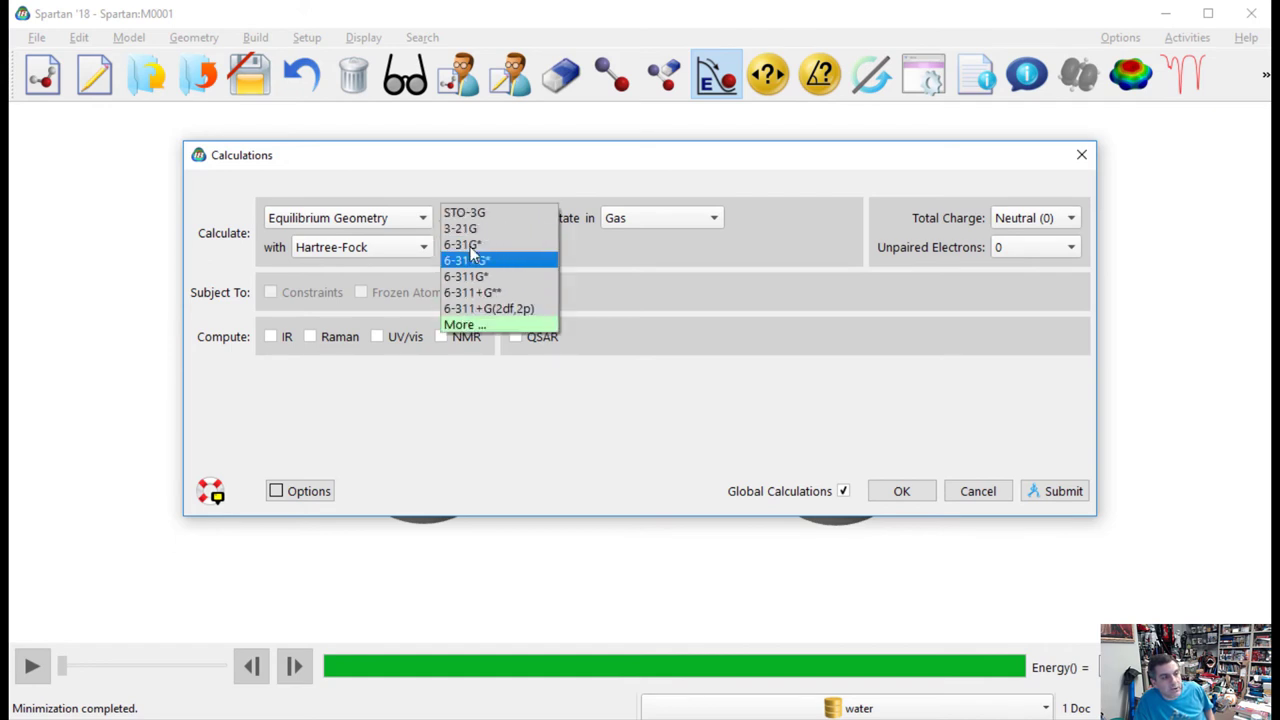
click(691, 319)
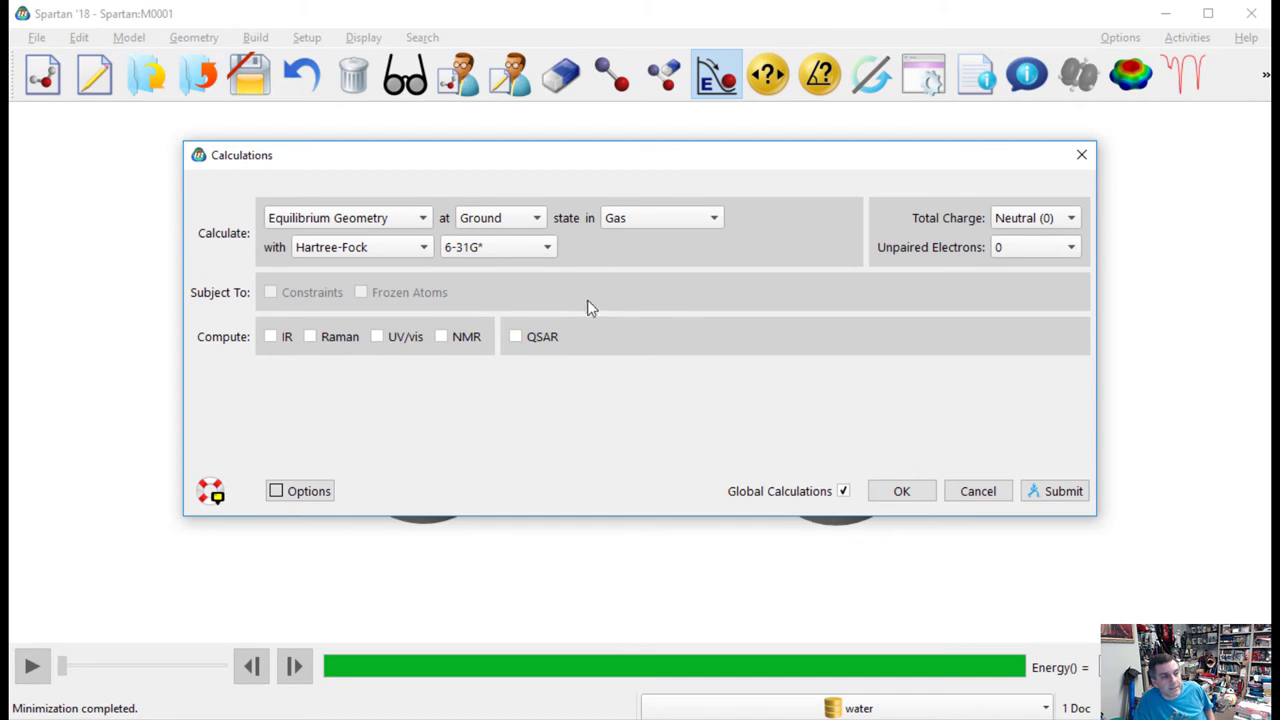
click(531, 247)
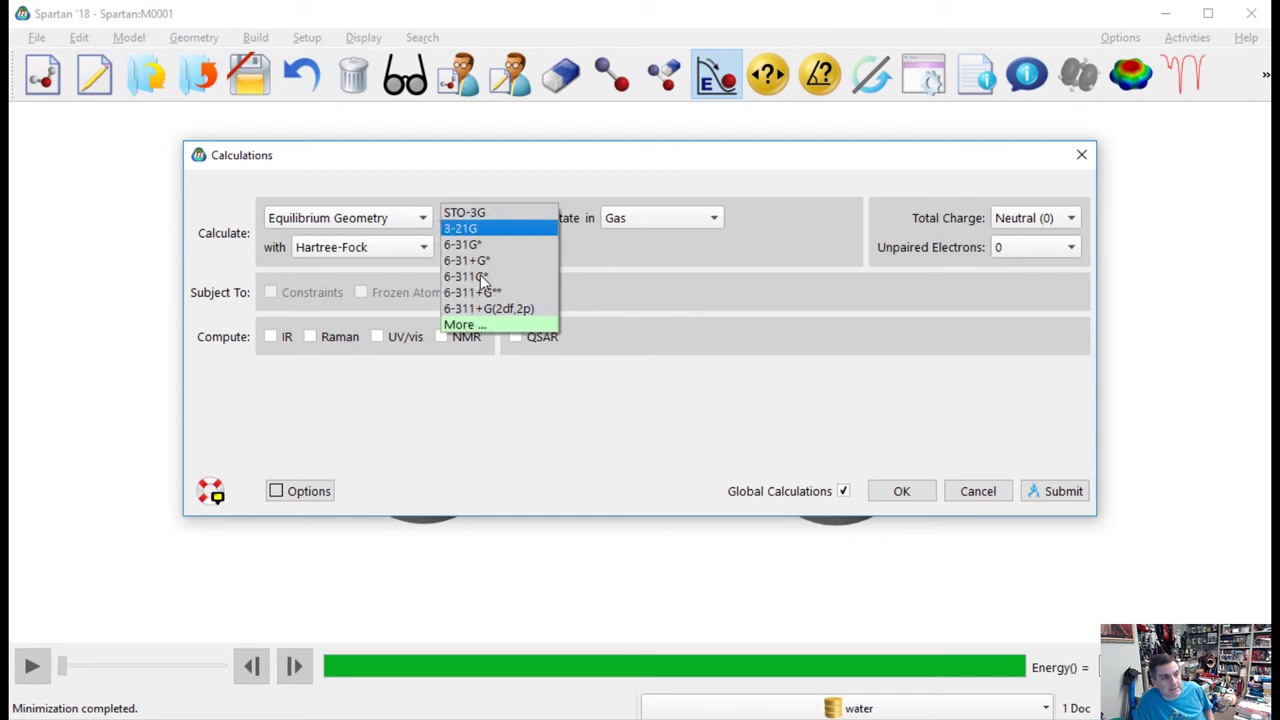
click(683, 337)
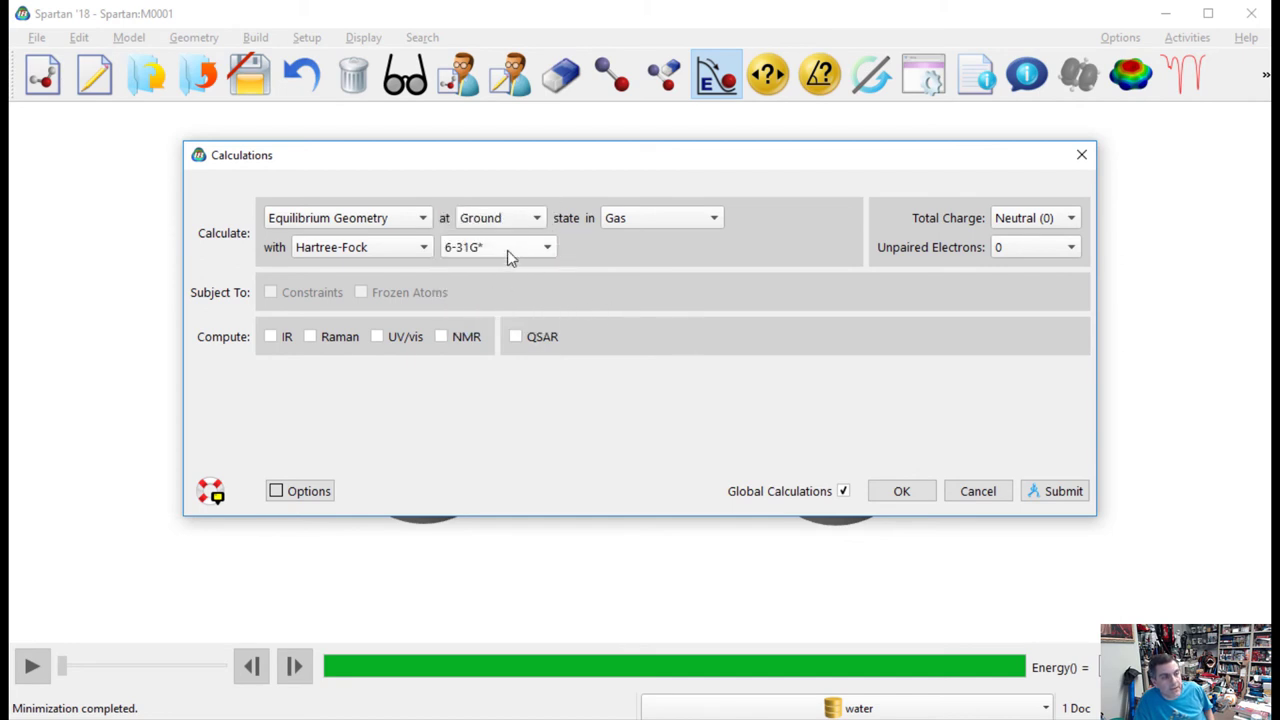
mouse_move(507, 254)
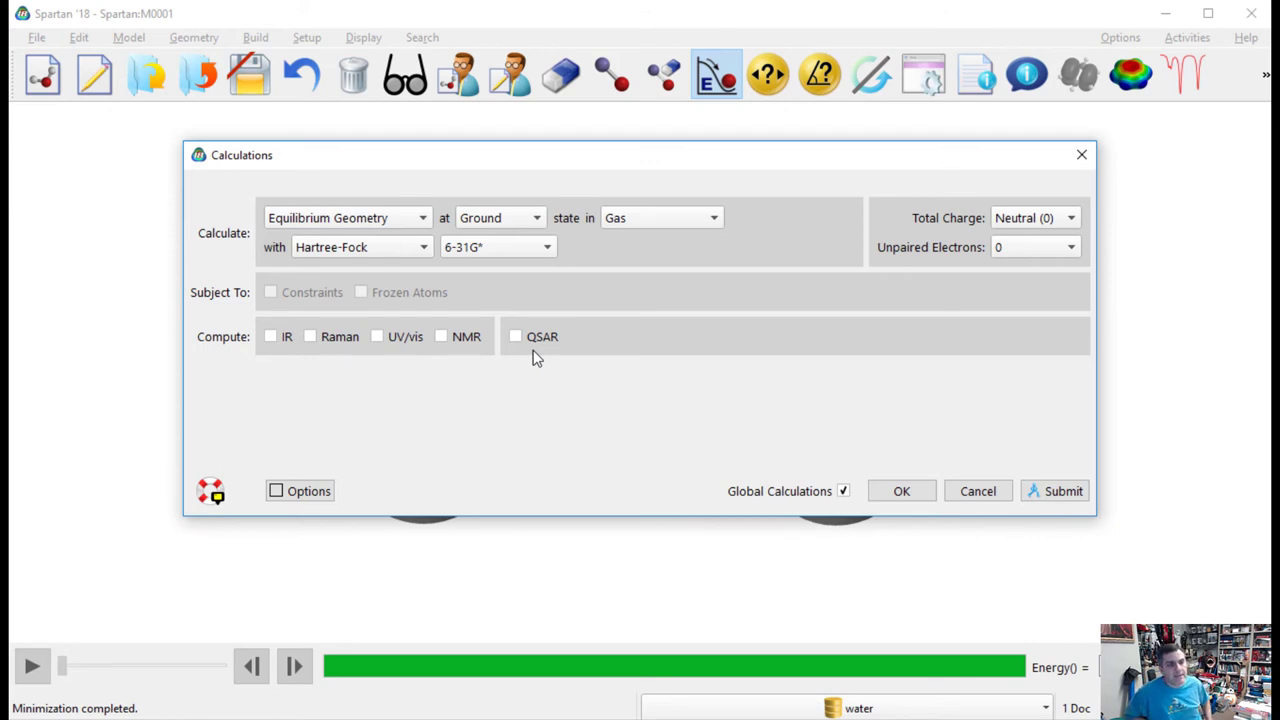
Step: Review the total charge choices for the calculation, keeping Neutral (0)
click(1012, 222)
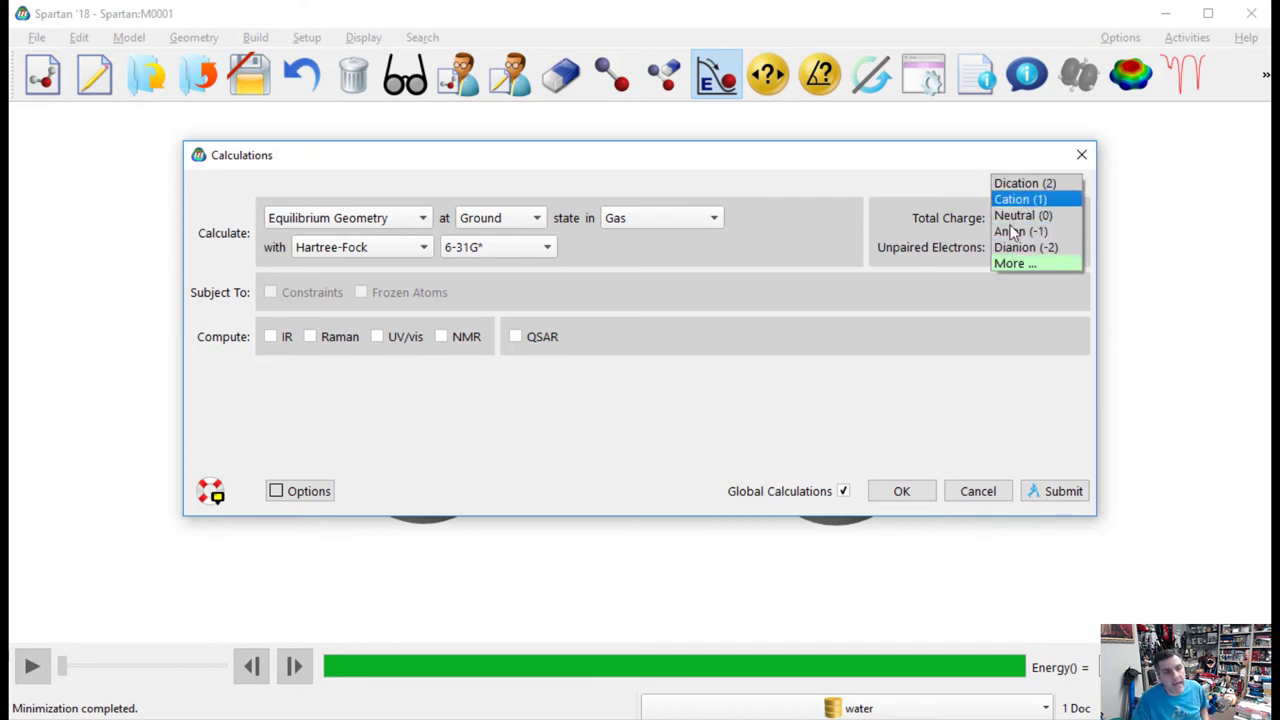
click(837, 255)
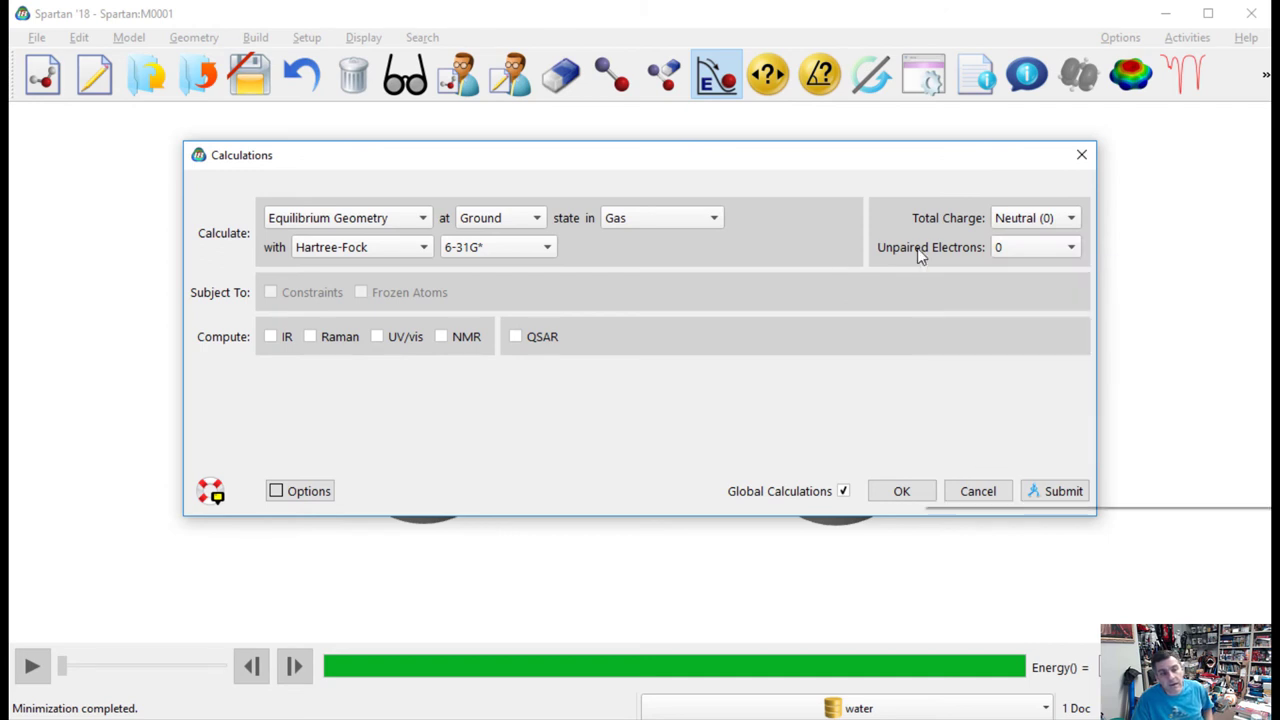
mouse_move(917, 248)
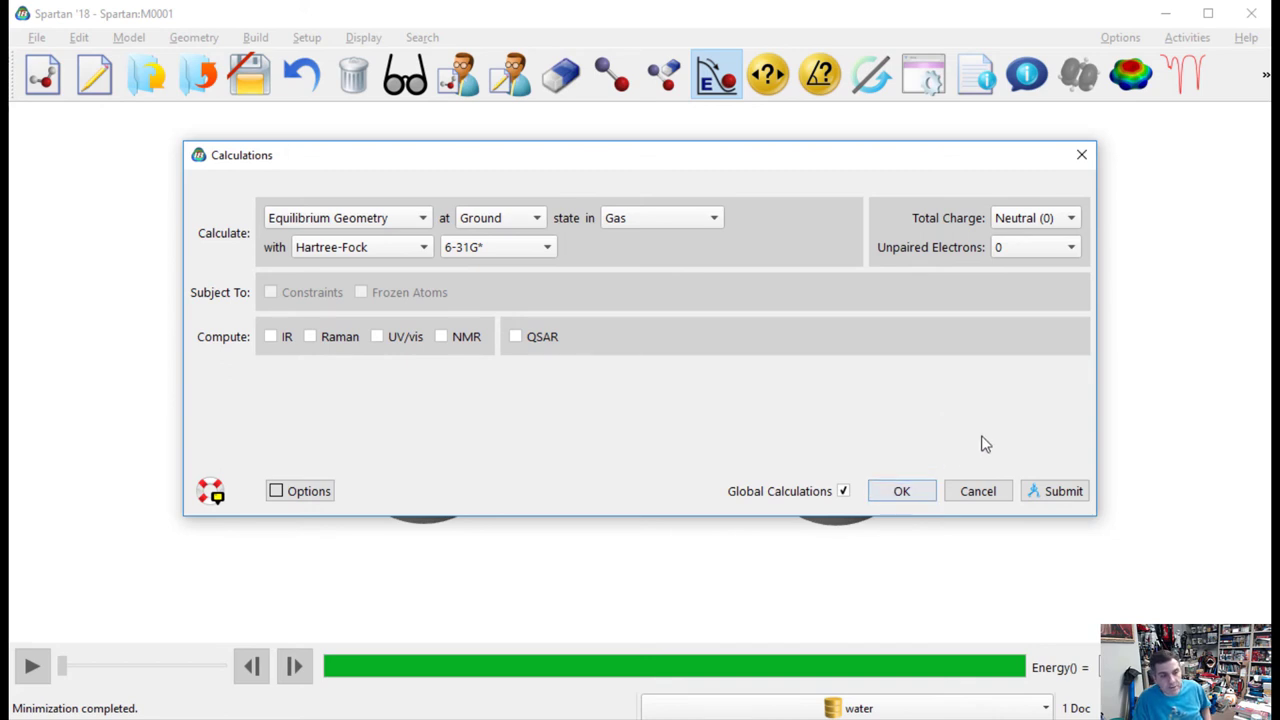
Step: Submit the calculation, saving it as water_1.spartan on the Desktop, and dismiss the job's start and completion notices
click(1052, 491)
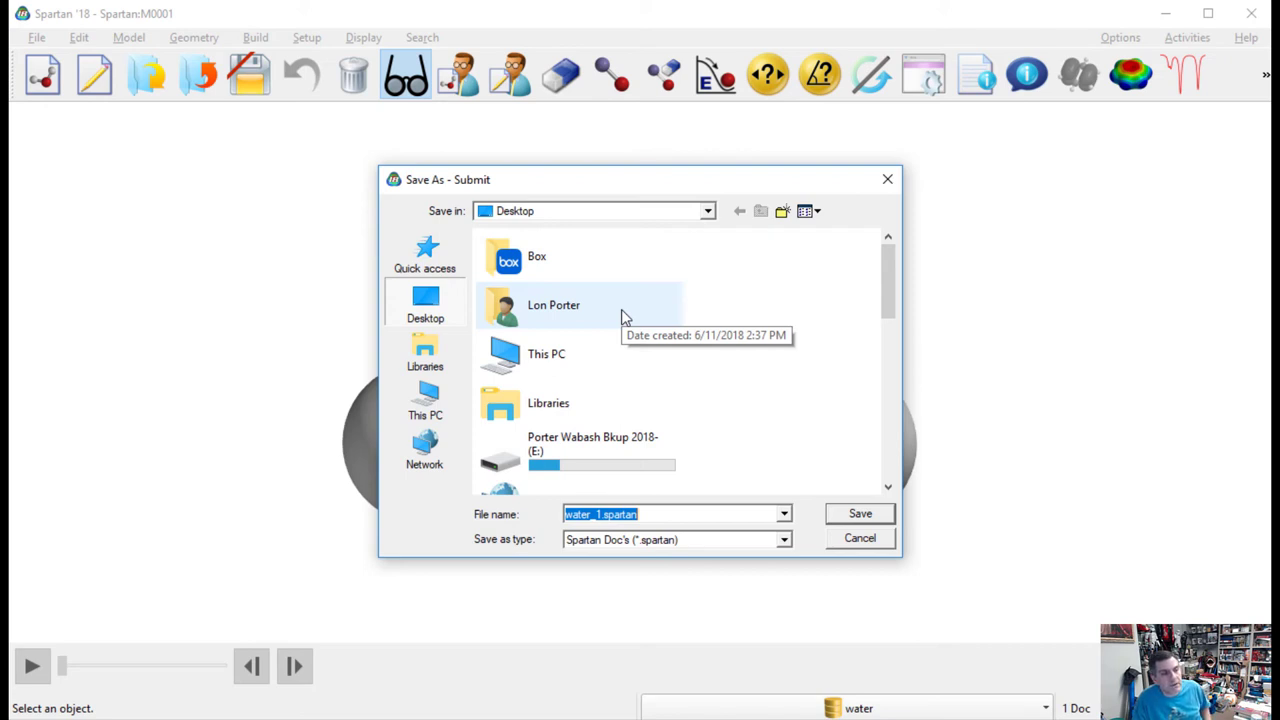
click(427, 313)
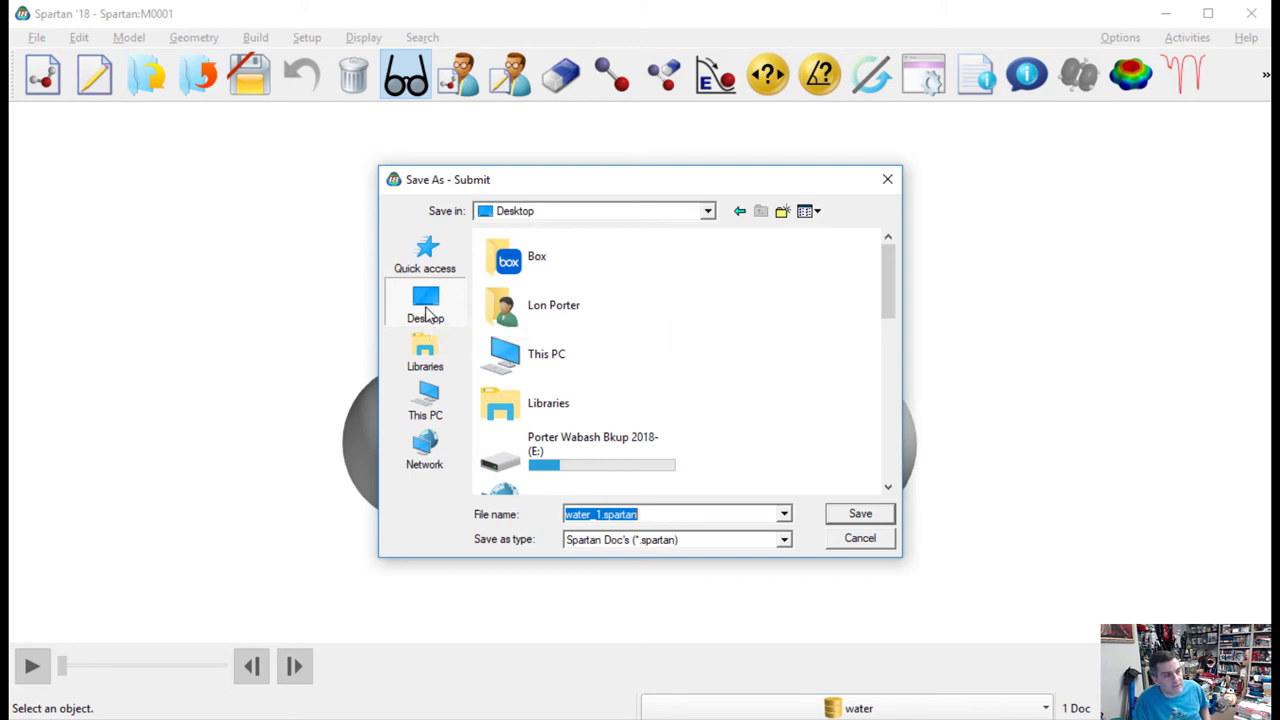
click(847, 517)
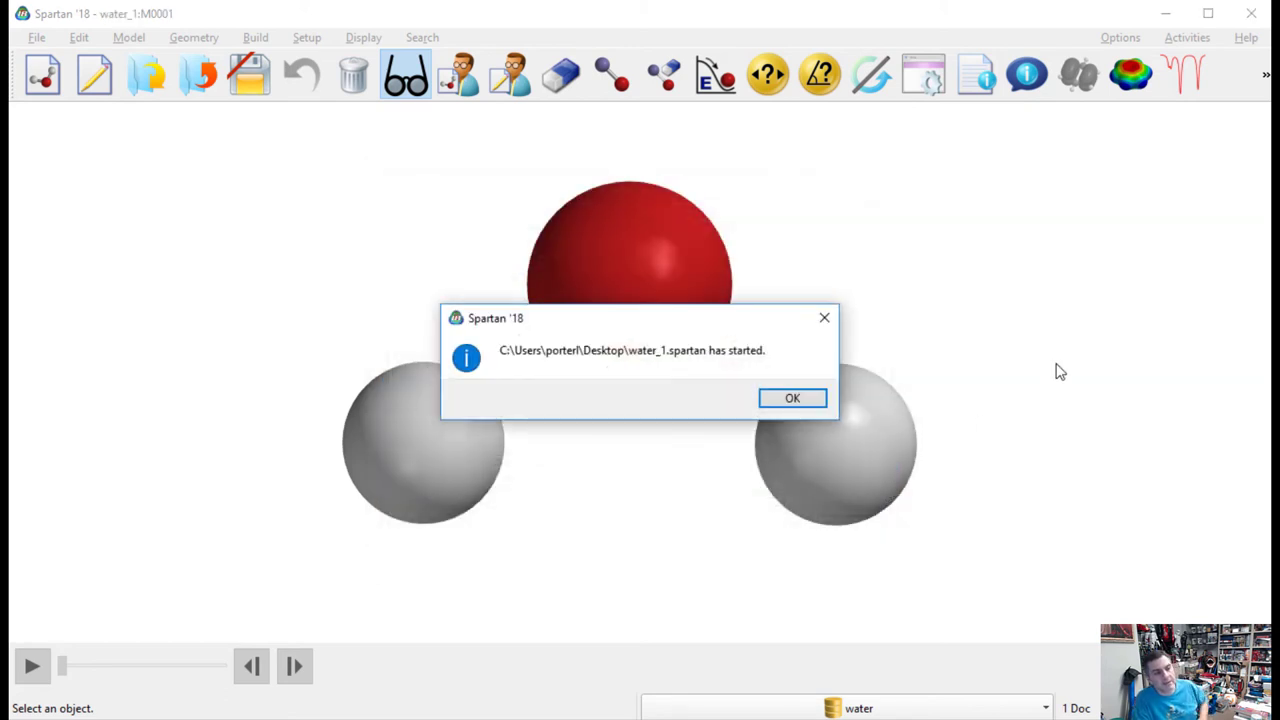
click(792, 399)
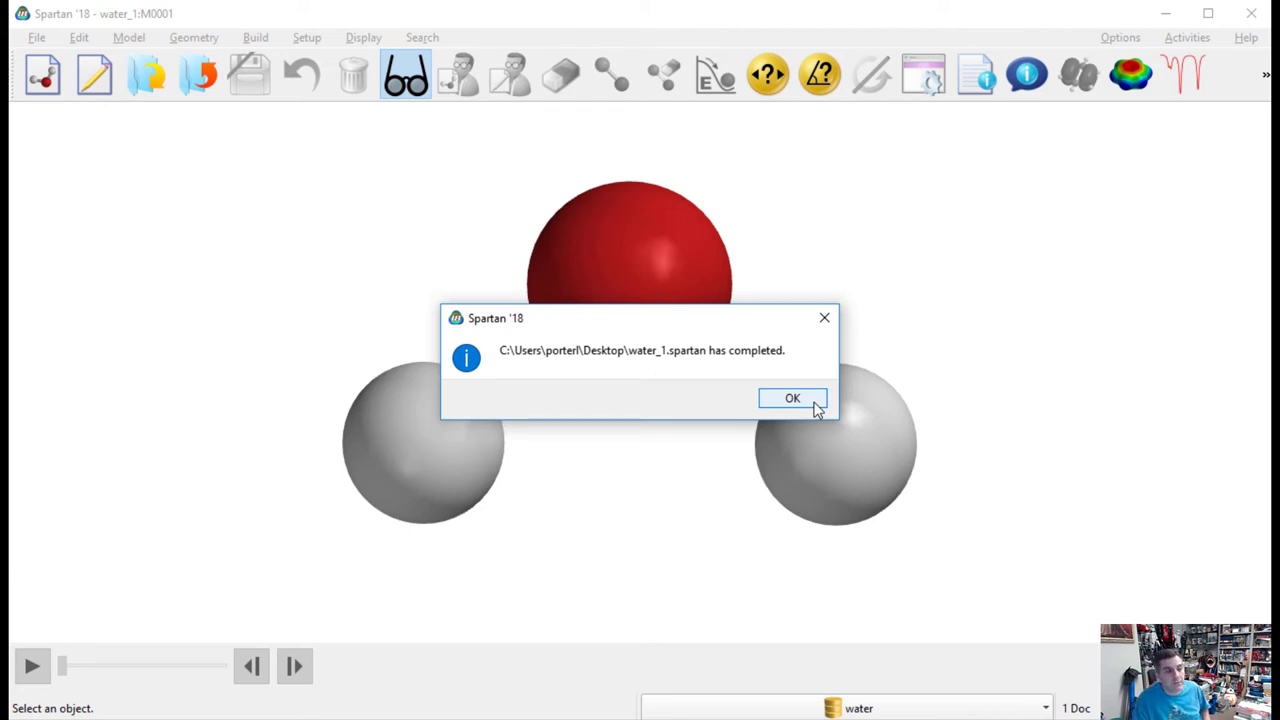
click(814, 403)
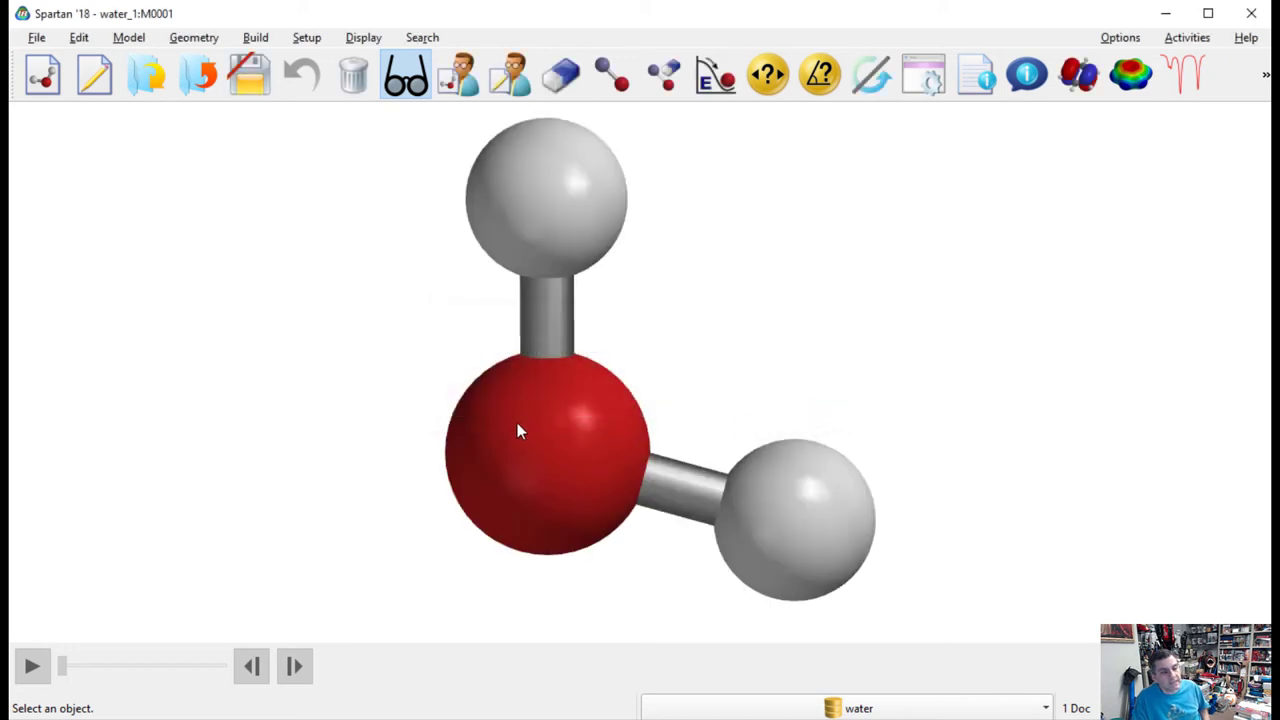
Step: Measure the water molecule's bond angle between the two hydrogens through the oxygen atom
drag(546, 523, 655, 244)
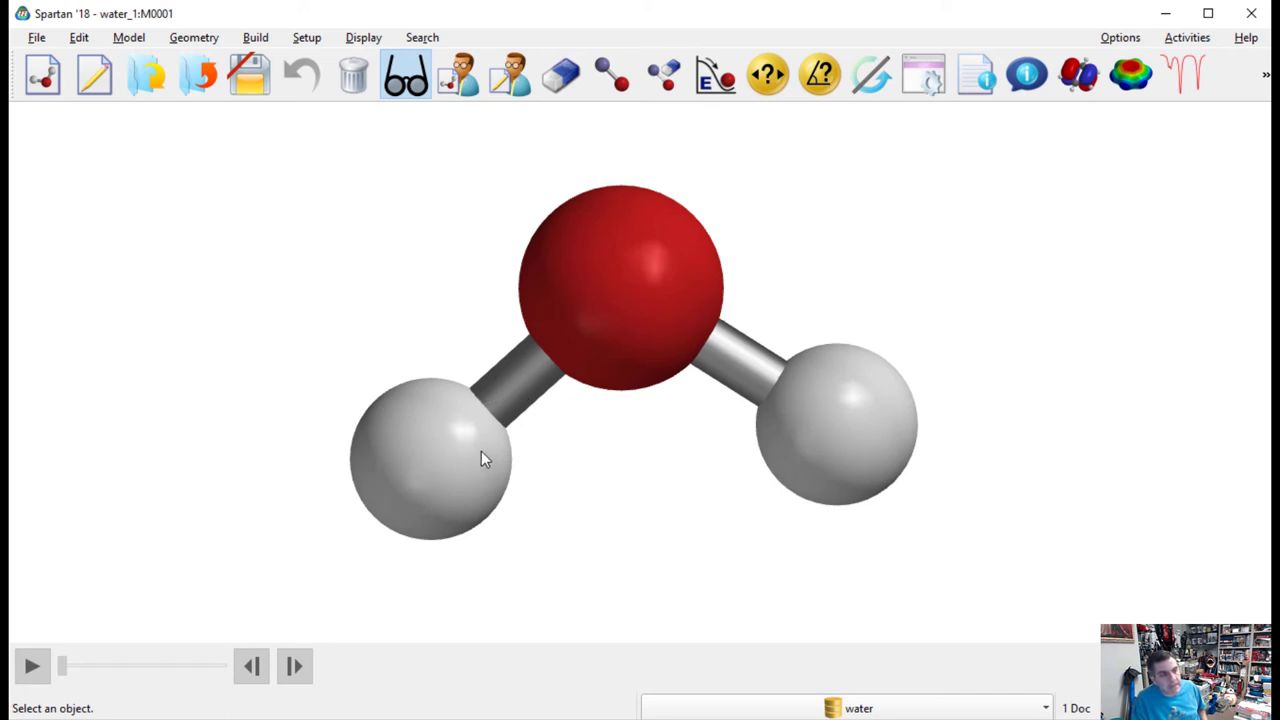
click(824, 80)
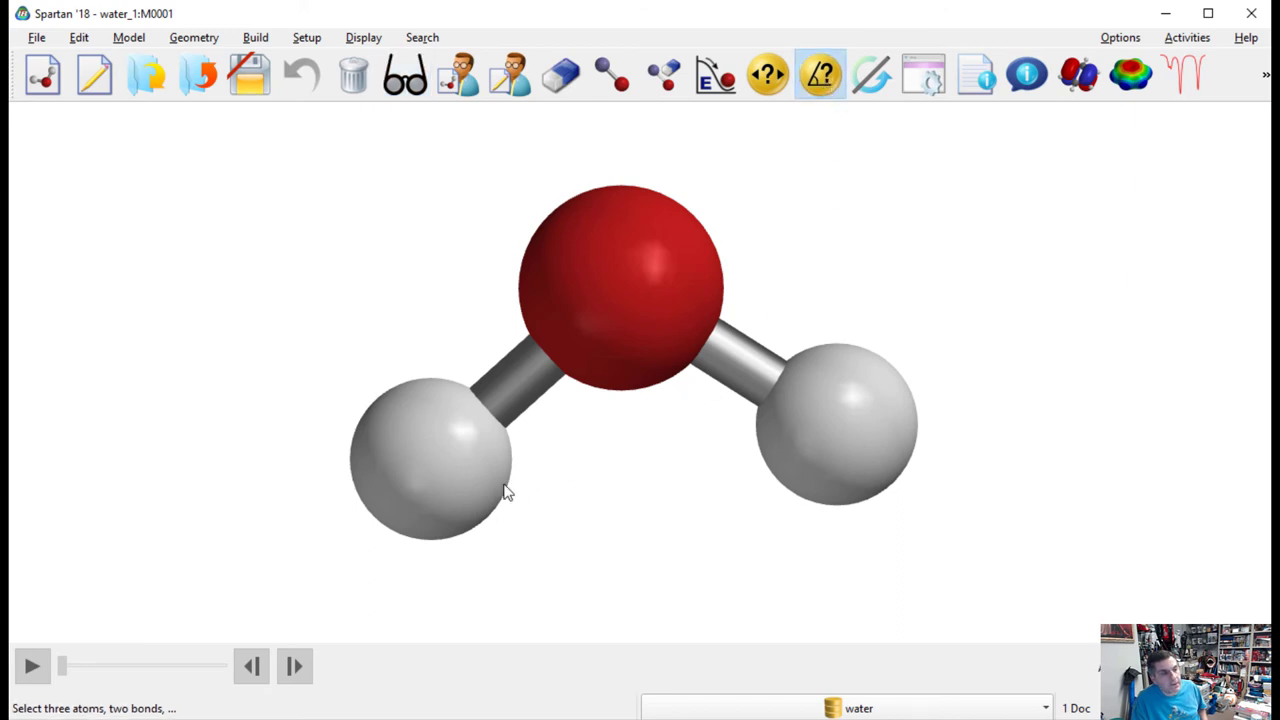
click(432, 466)
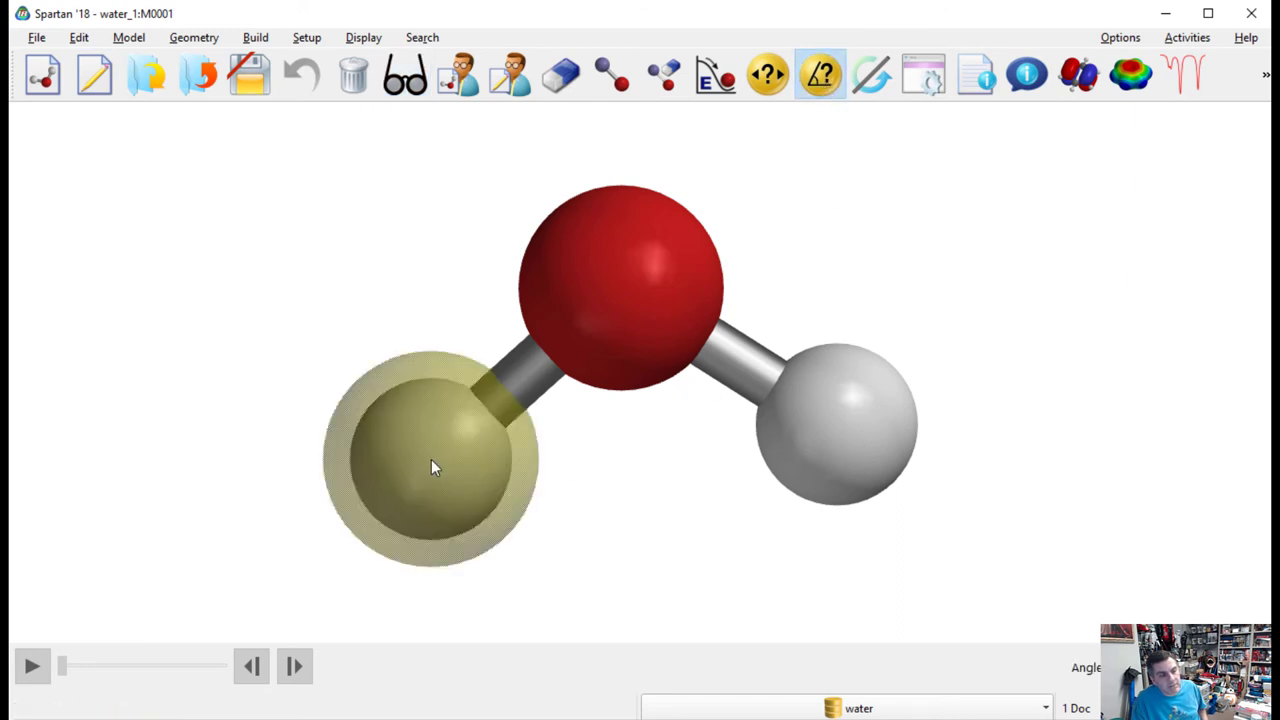
click(620, 270)
click(846, 421)
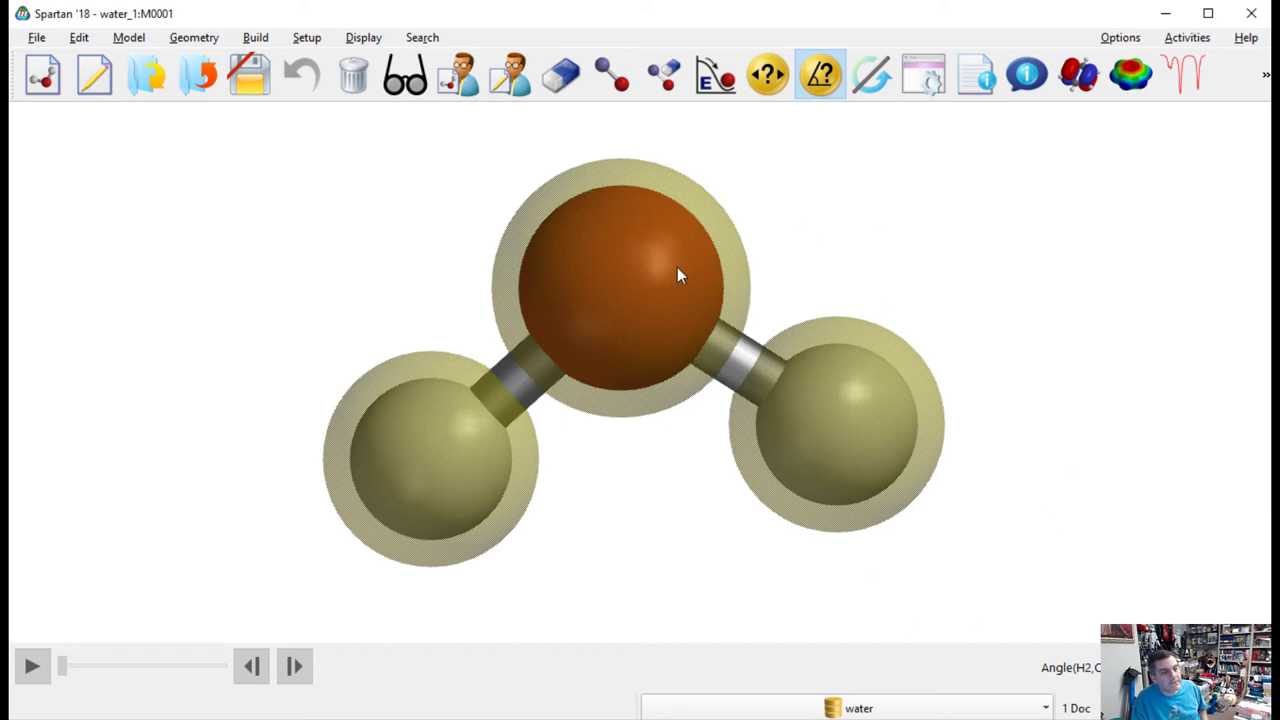
click(598, 337)
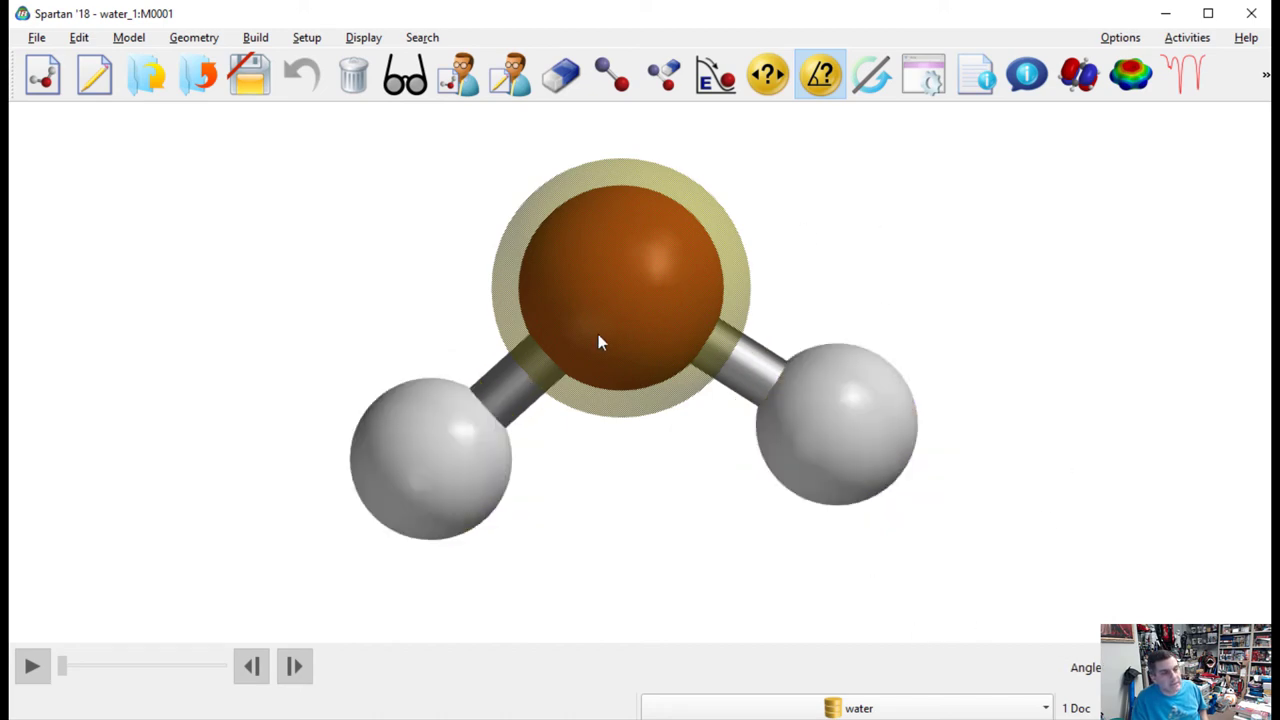
Step: Measure the distance between the oxygen and one bonded hydrogen, and return to viewing mode
click(766, 82)
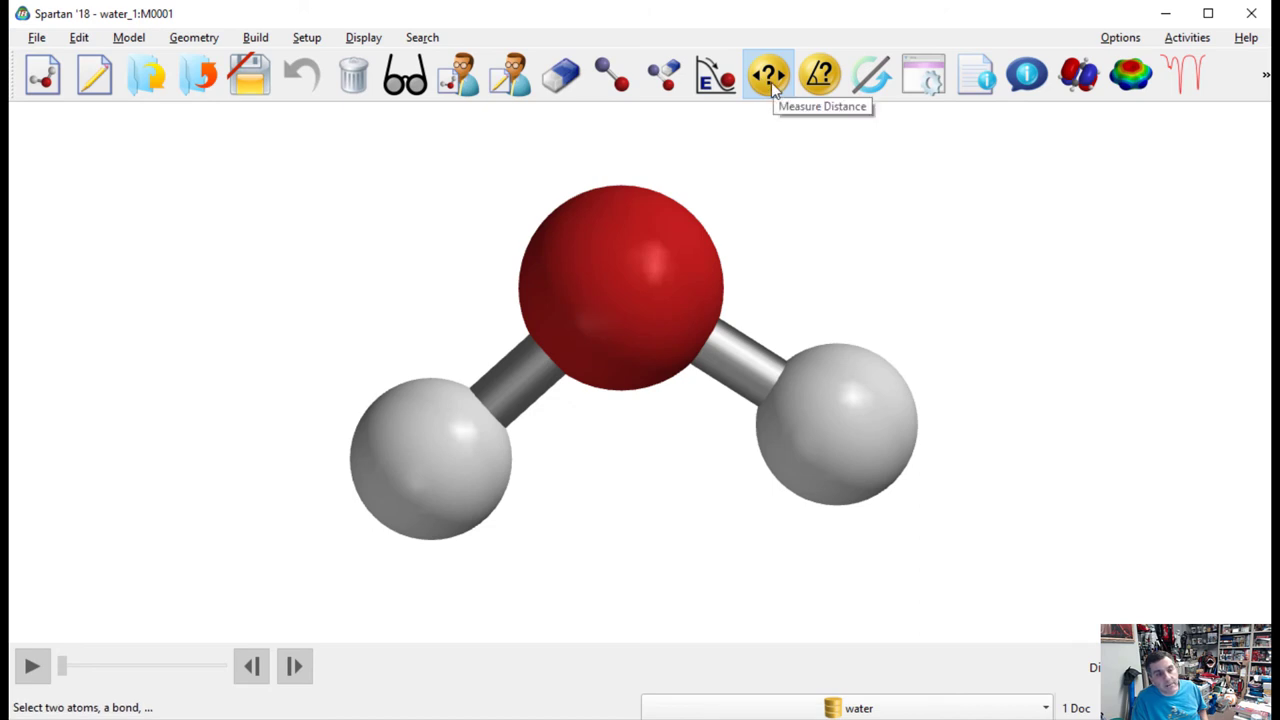
click(633, 289)
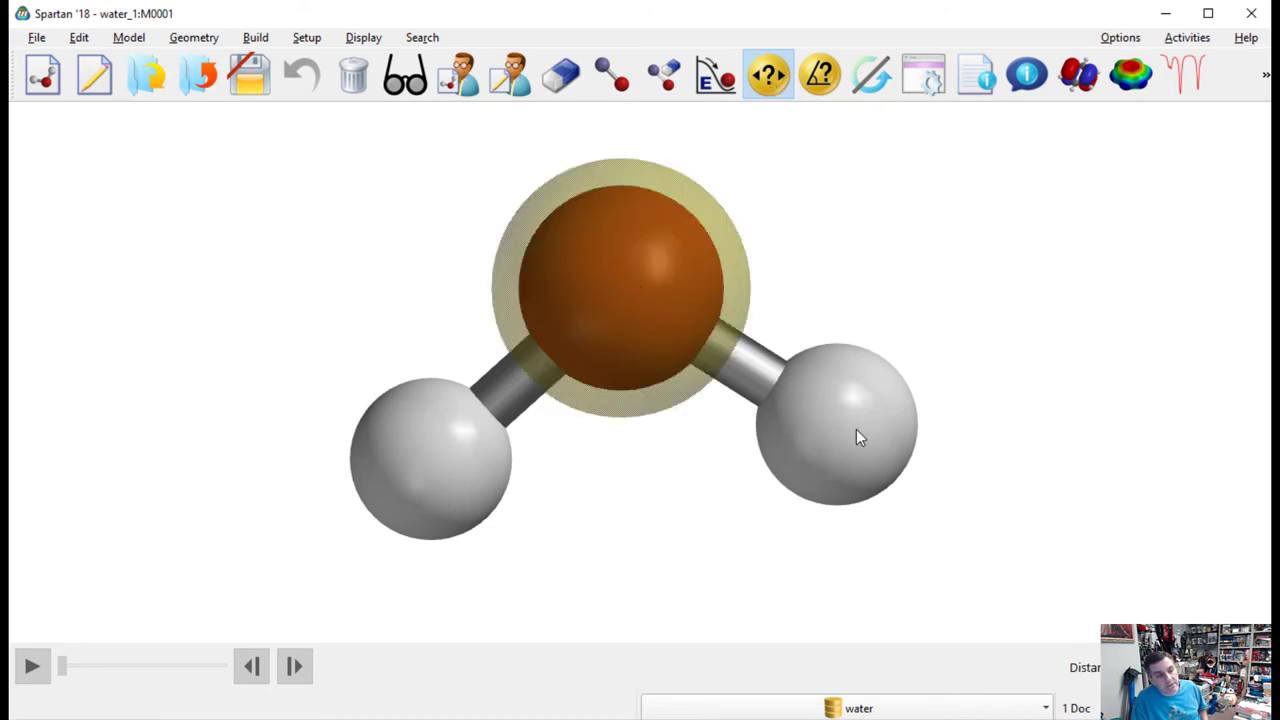
click(850, 433)
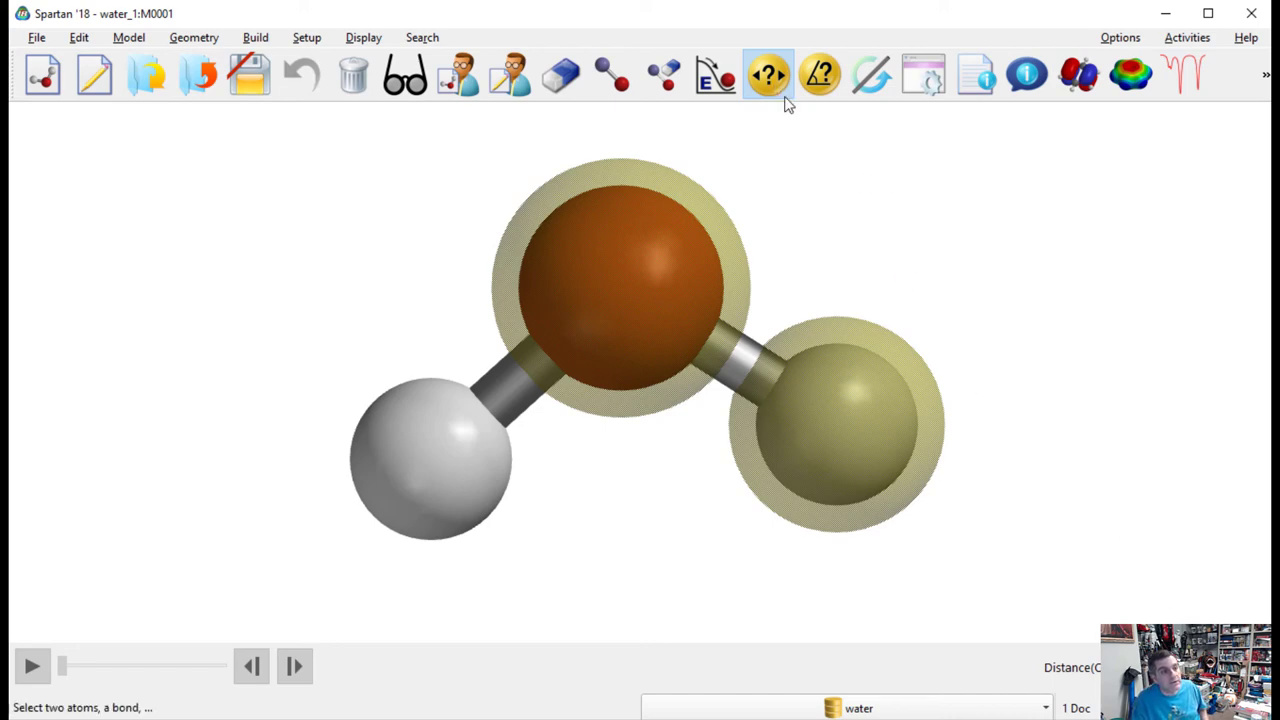
click(405, 75)
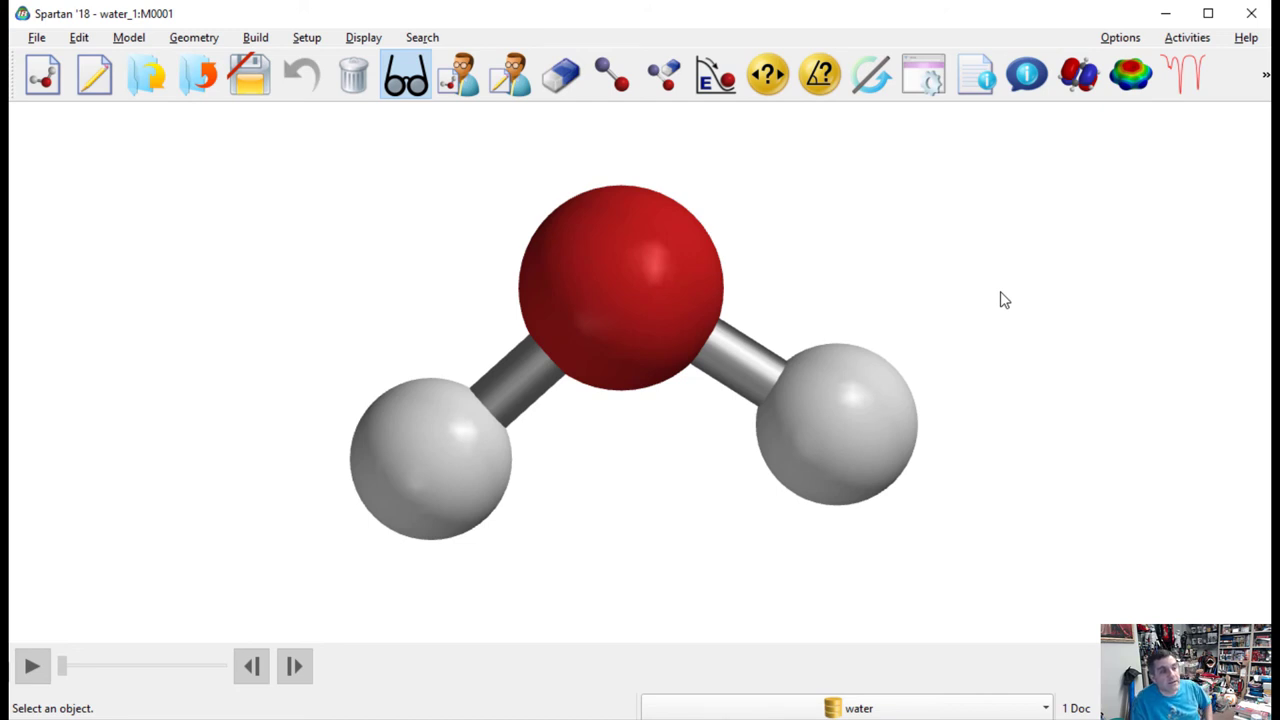
Step: Compare the atomic charges of the oxygen and a hydrogen in their atom properties, and close the properties dialog
right_click(640, 269)
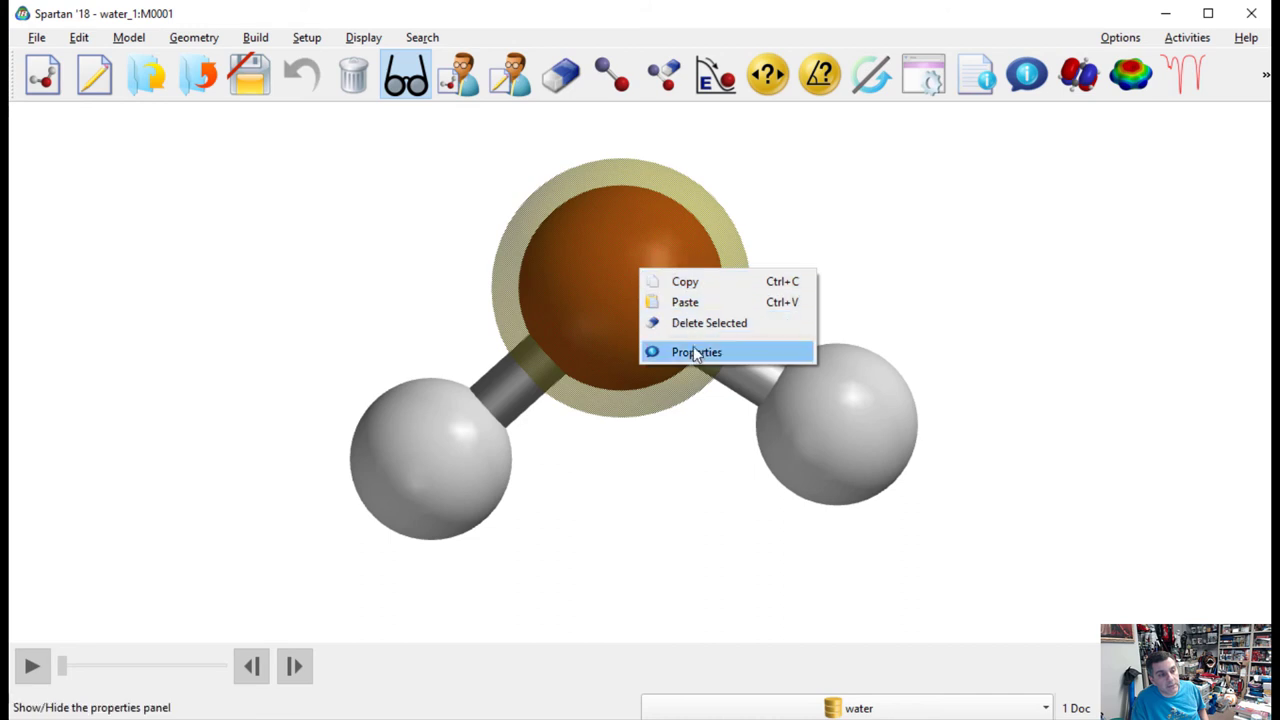
click(695, 352)
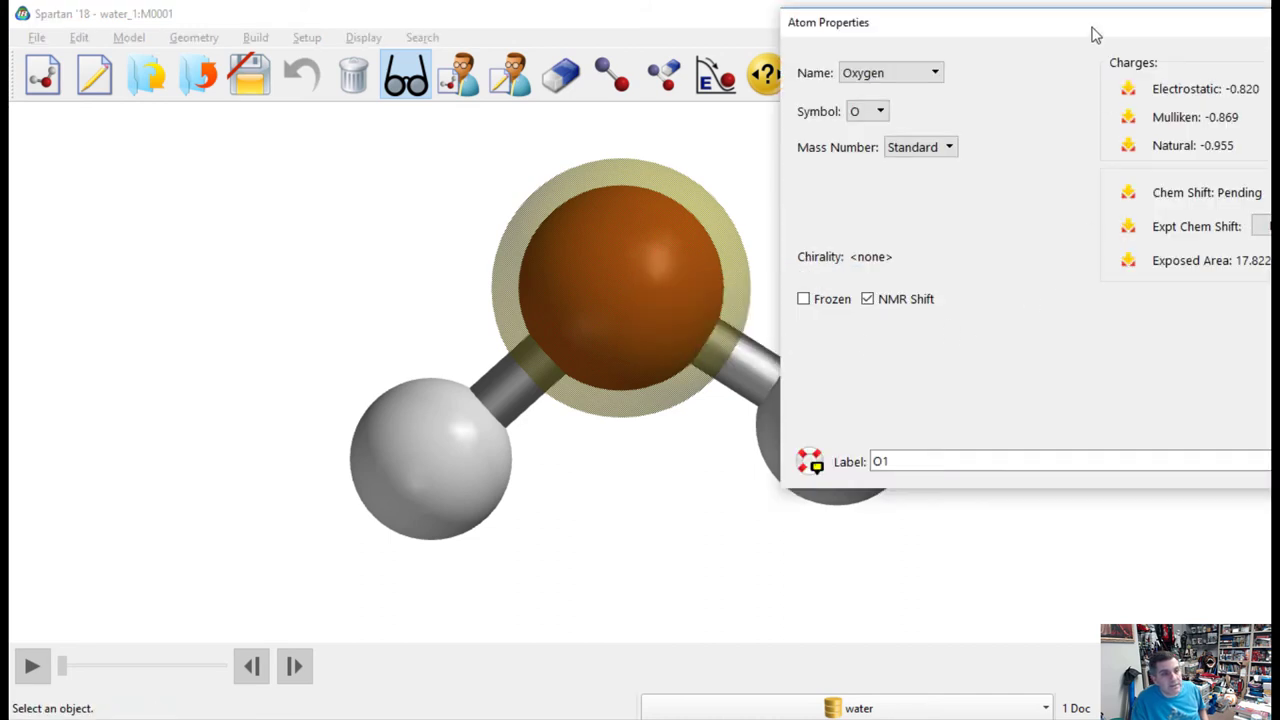
drag(1085, 25, 938, 88)
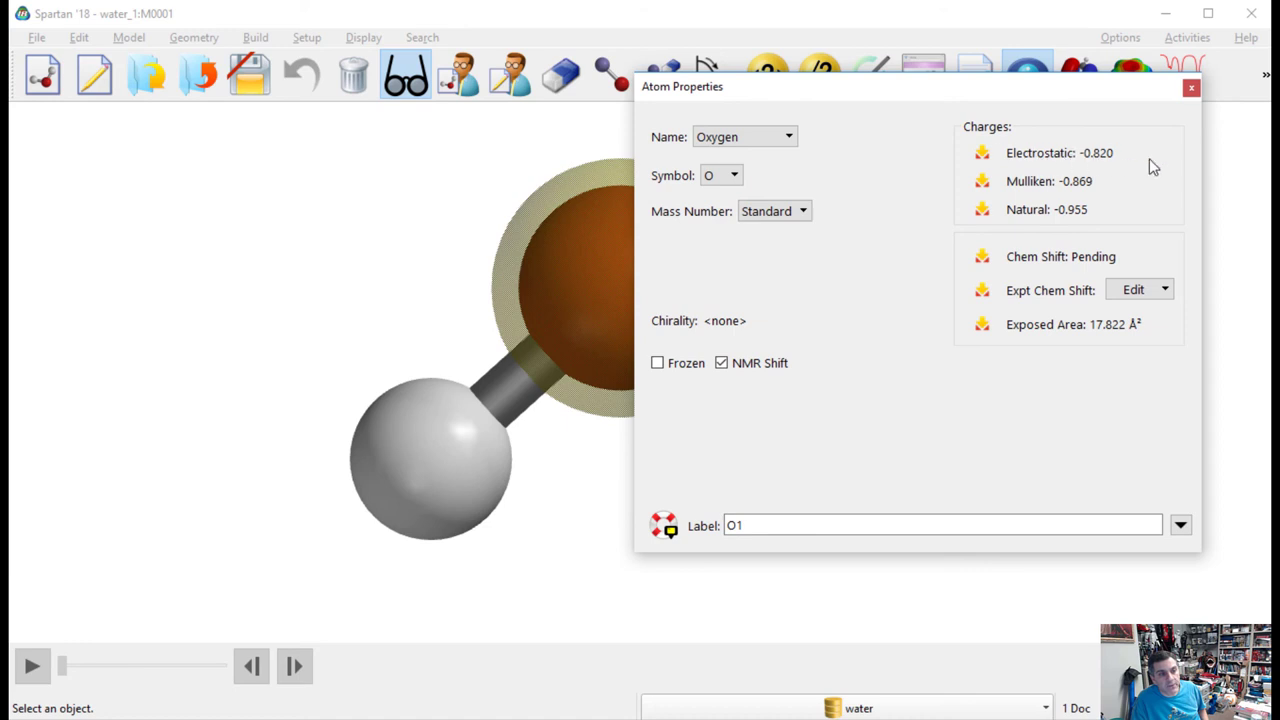
click(456, 455)
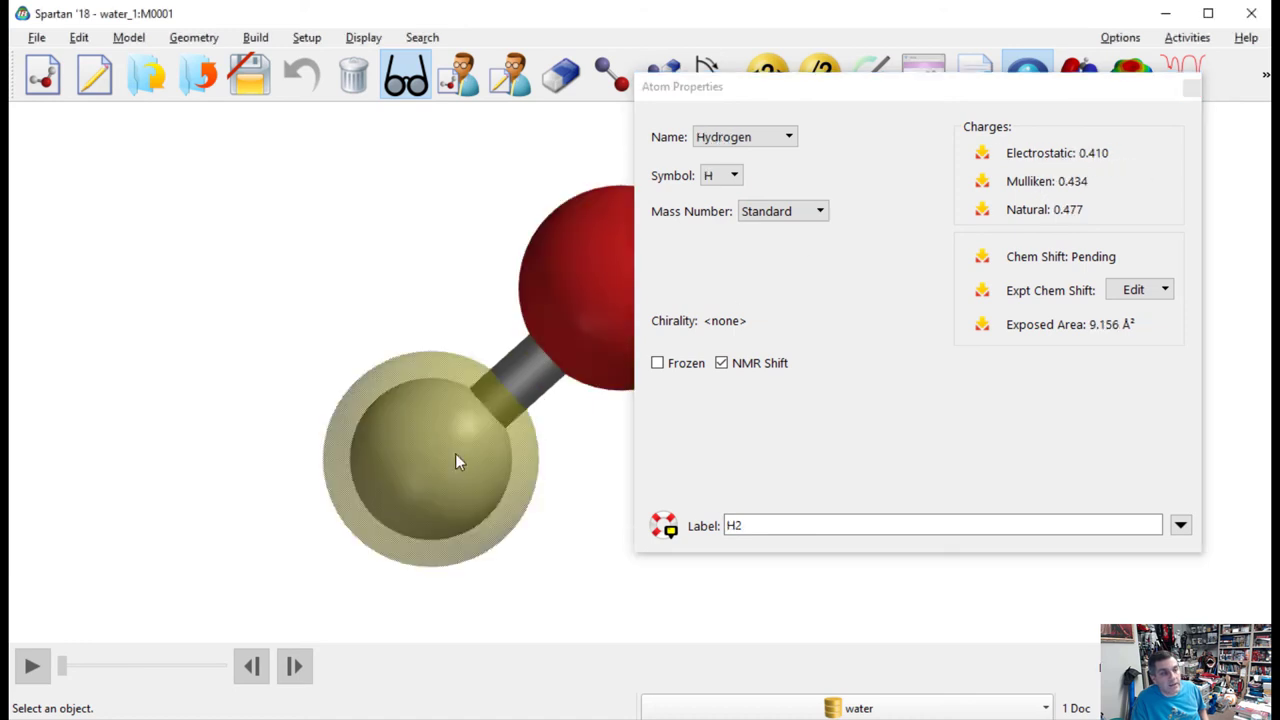
click(590, 307)
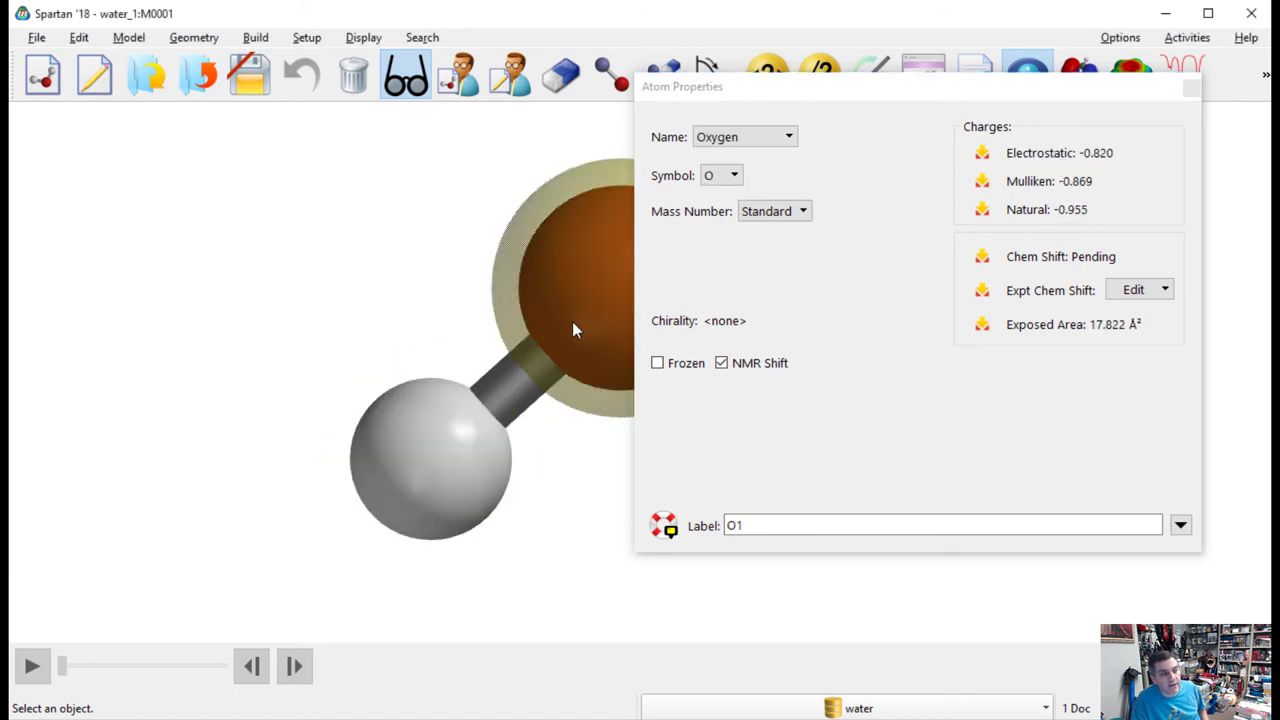
click(427, 435)
click(1190, 88)
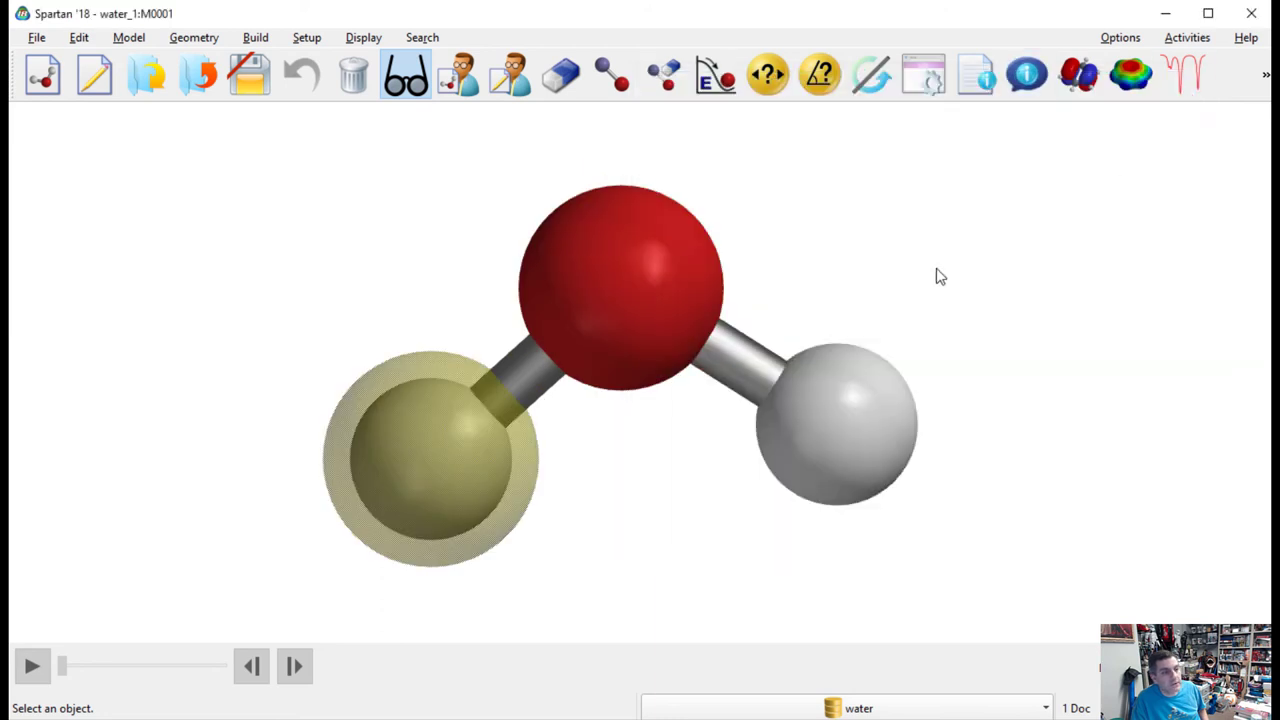
Step: Review the selected hydrogen's atom properties again, close them, and deselect the atom
right_click(456, 459)
click(509, 541)
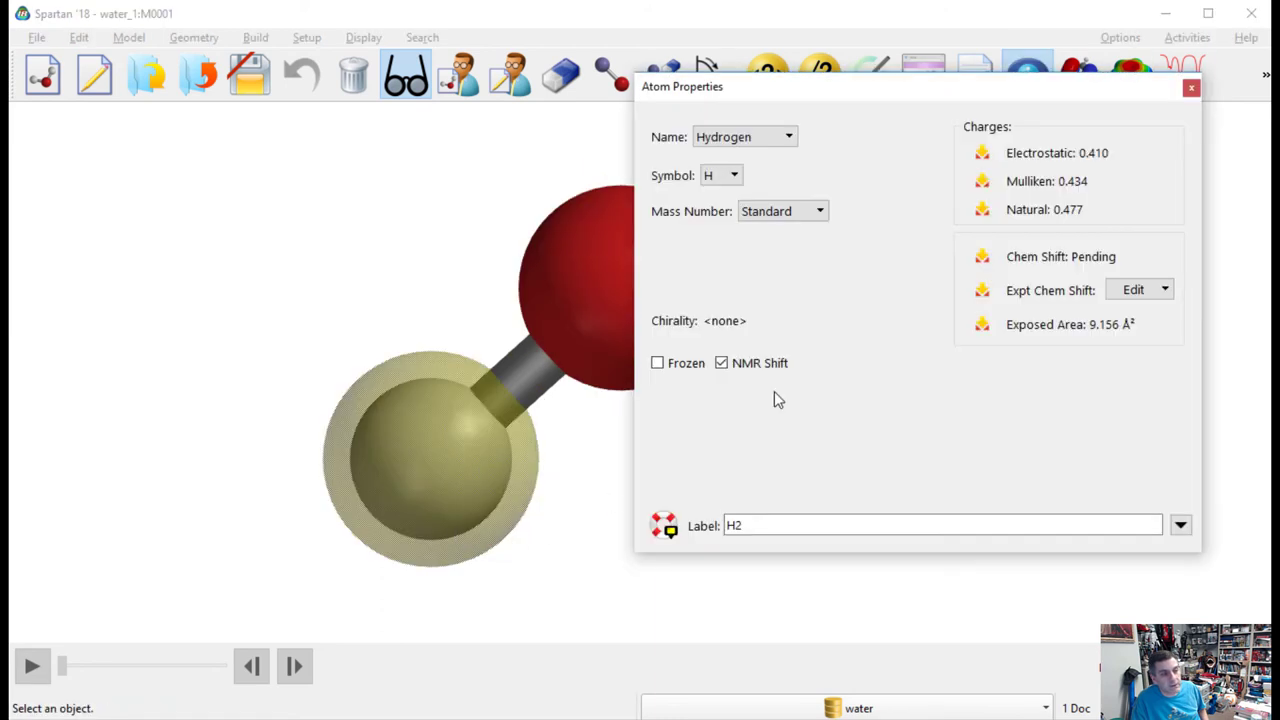
click(1192, 91)
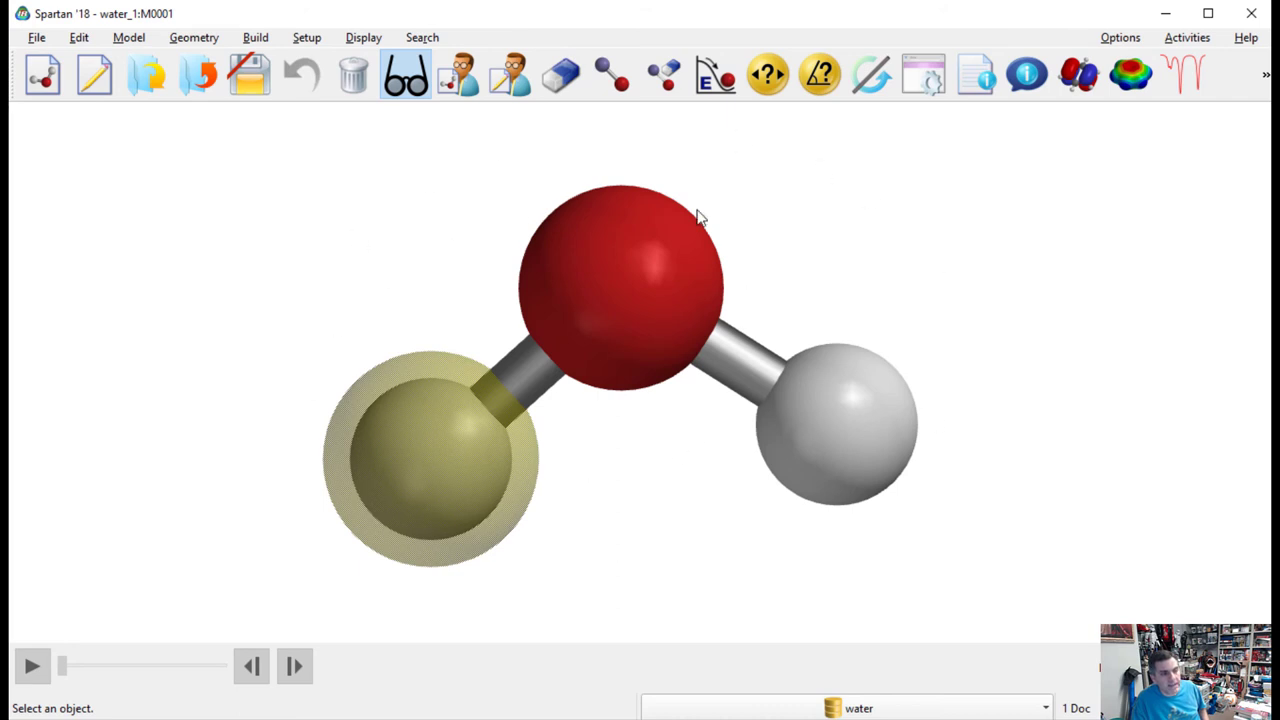
click(434, 176)
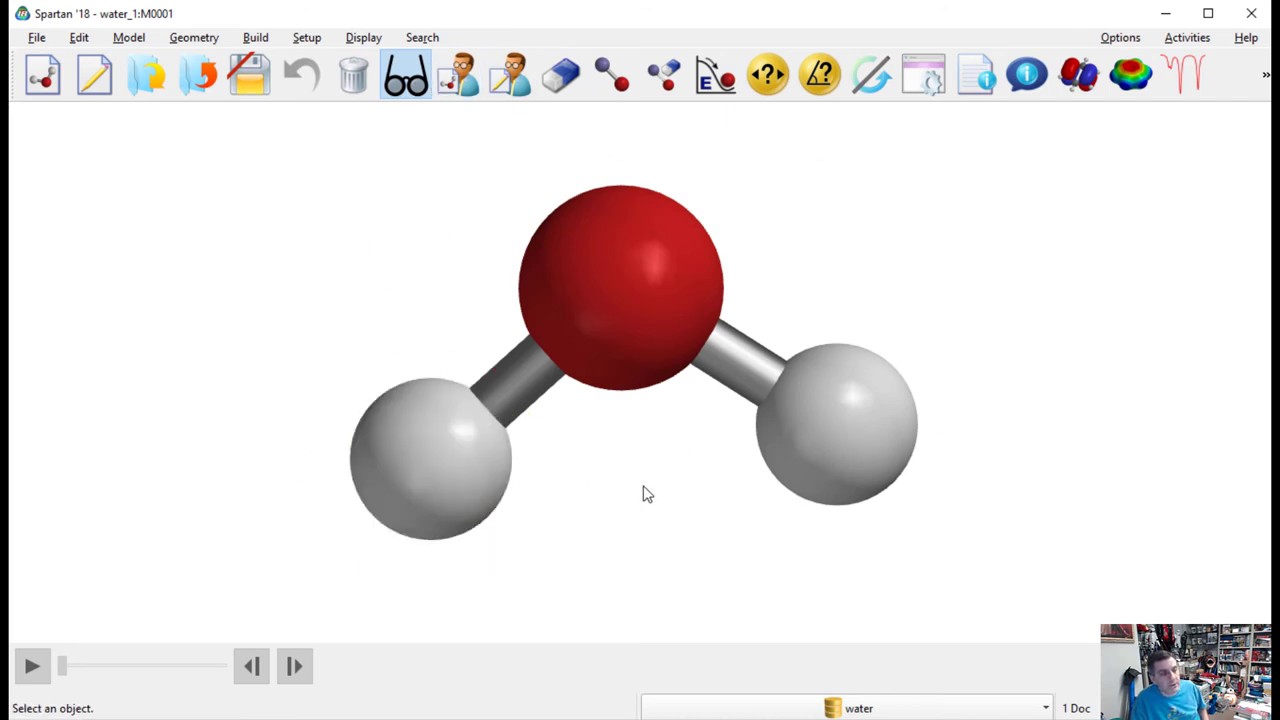
Step: Open the output summary of the completed water calculation
click(363, 37)
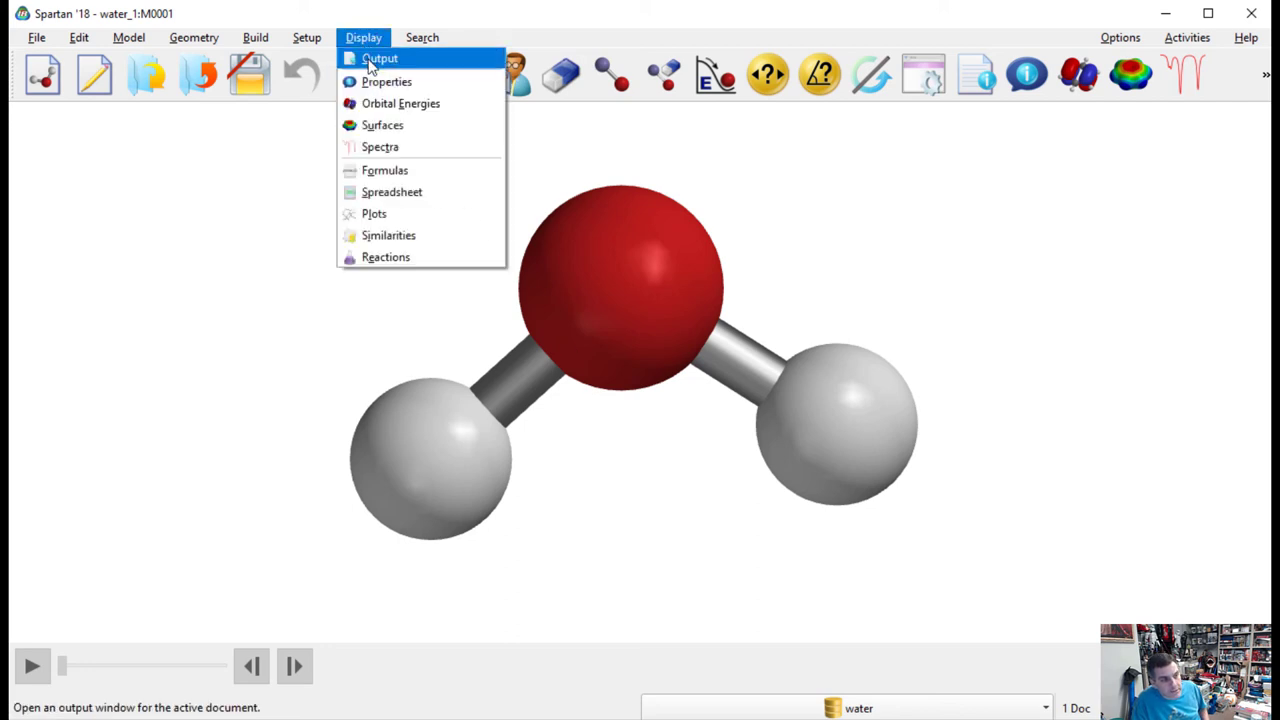
key(Escape)
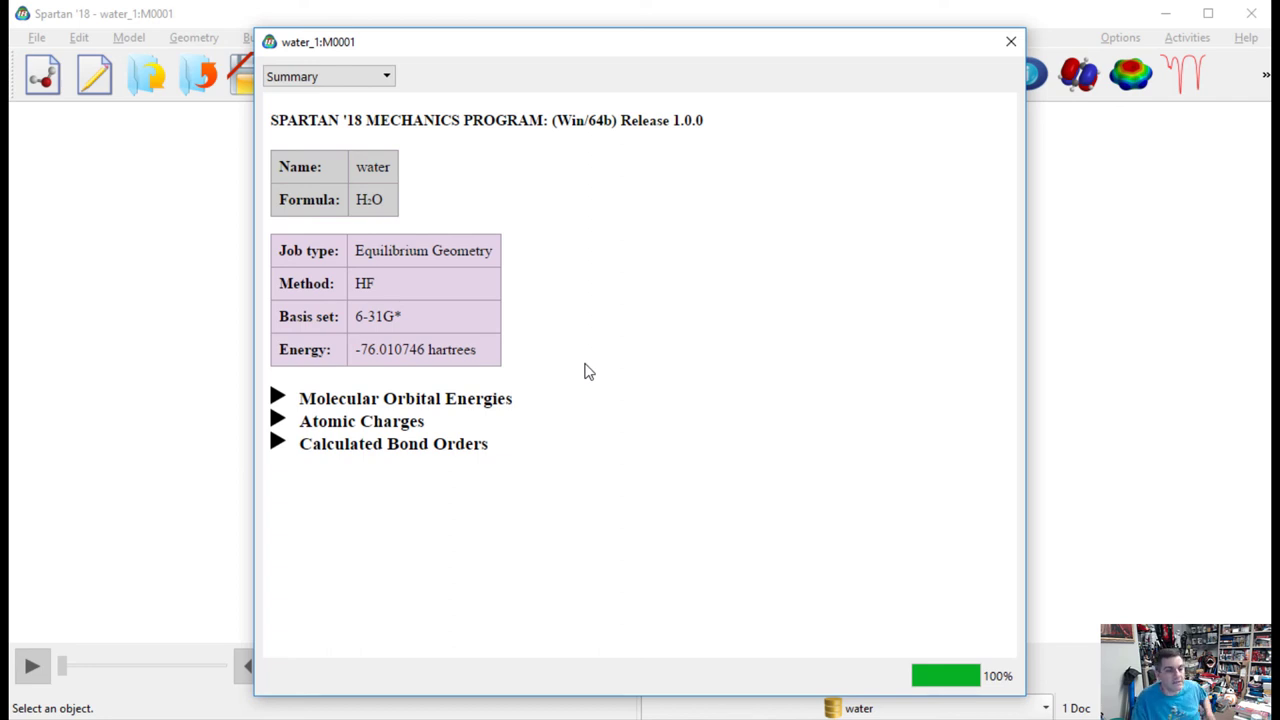
Step: Close the output summary and the water_1 document, saving its changes
click(1010, 41)
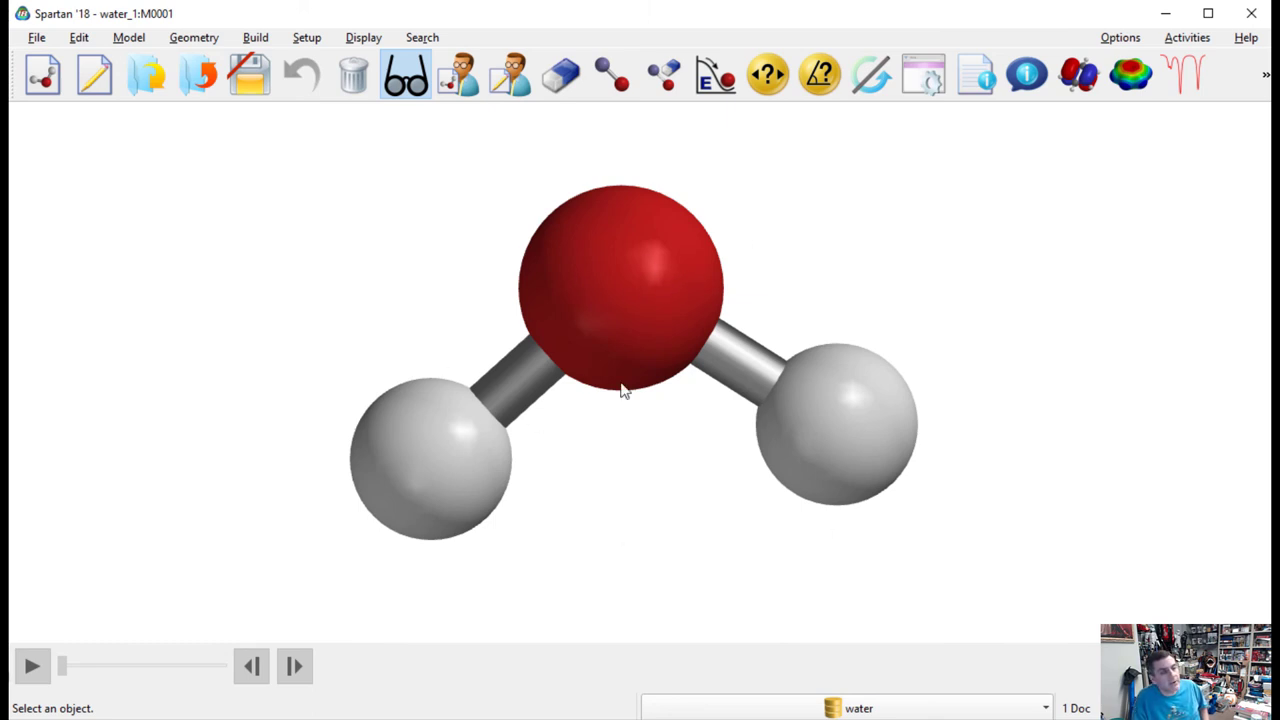
click(36, 37)
click(55, 143)
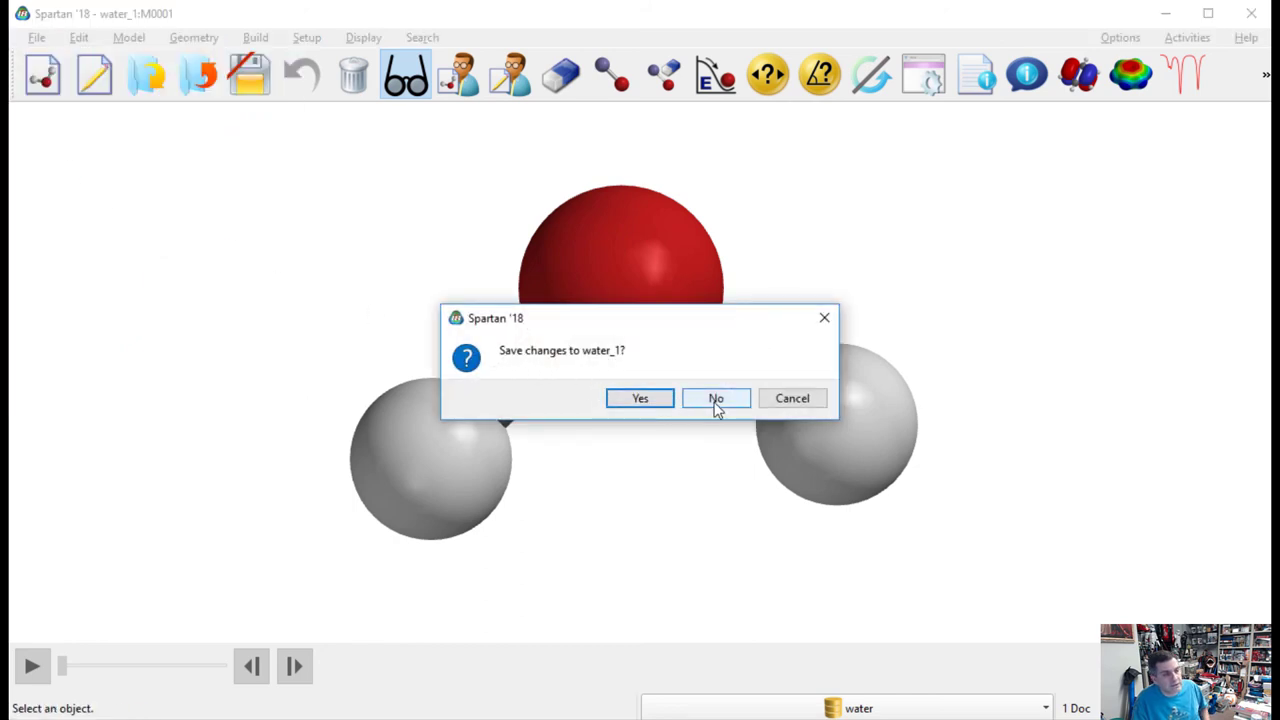
click(657, 403)
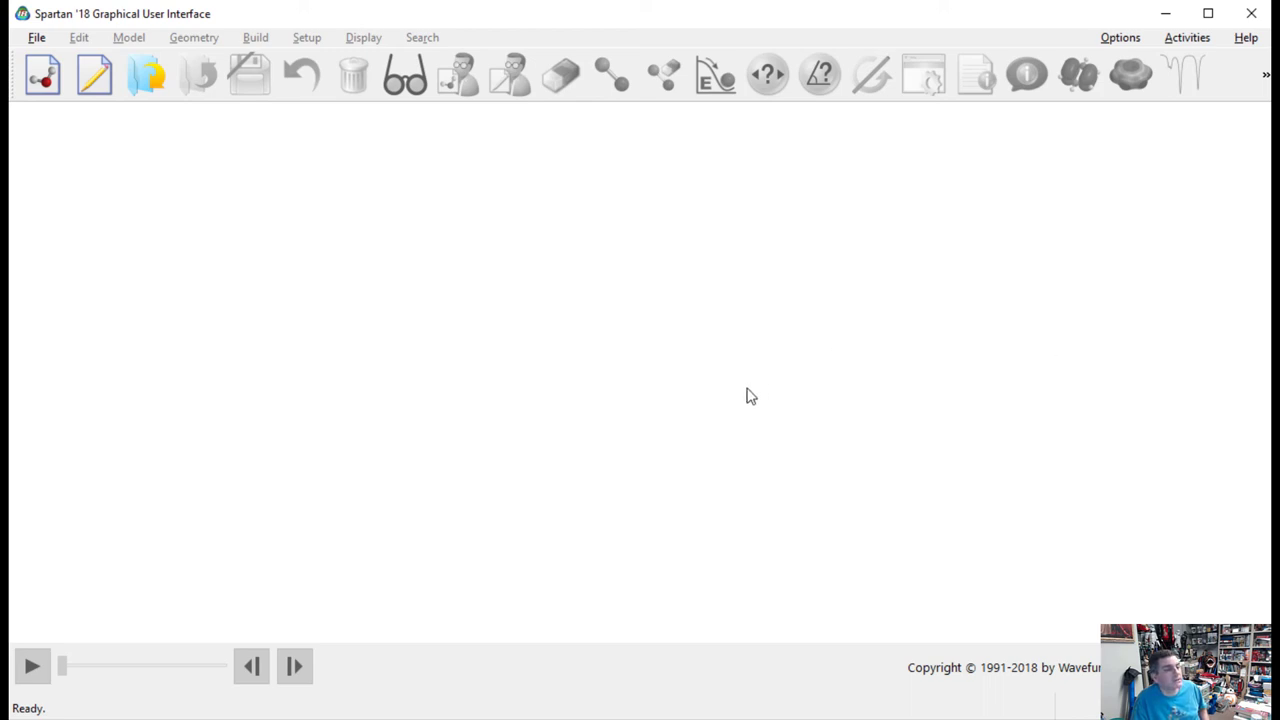
Step: Start a new molecule and place an inorganic sulfur atom with five-coordinate trigonal bipyramidal geometry
click(42, 80)
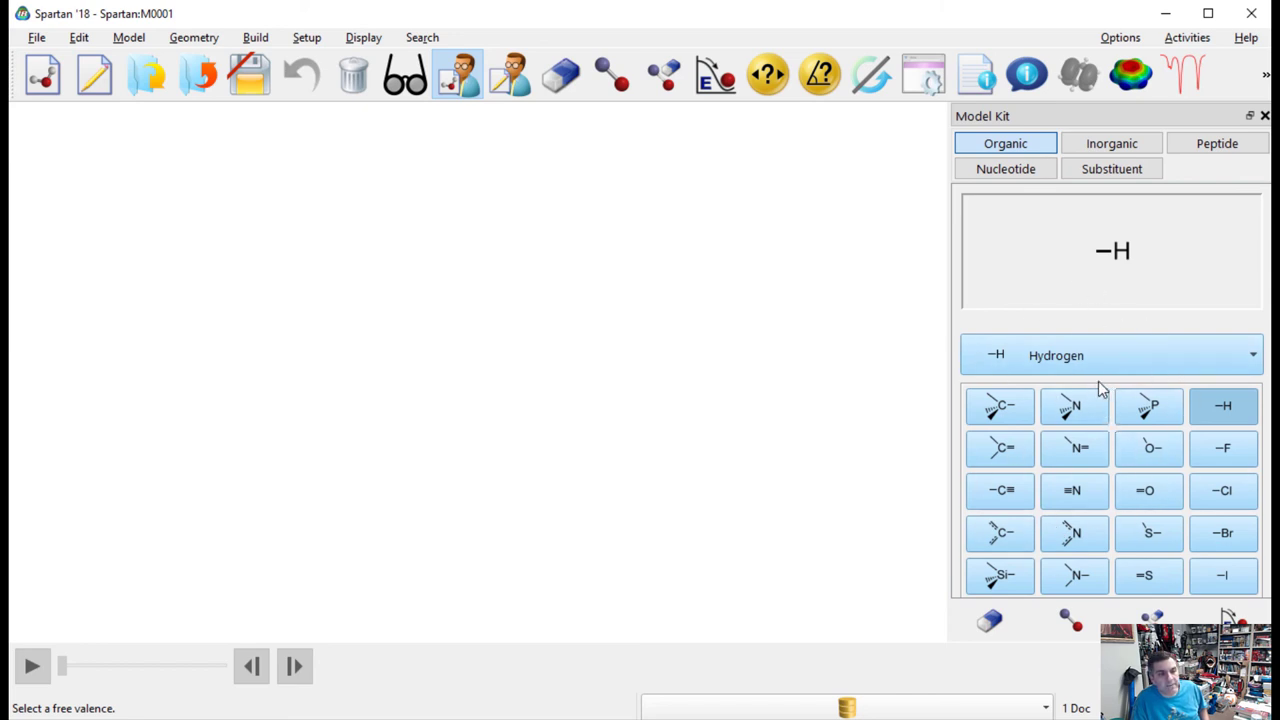
click(1113, 147)
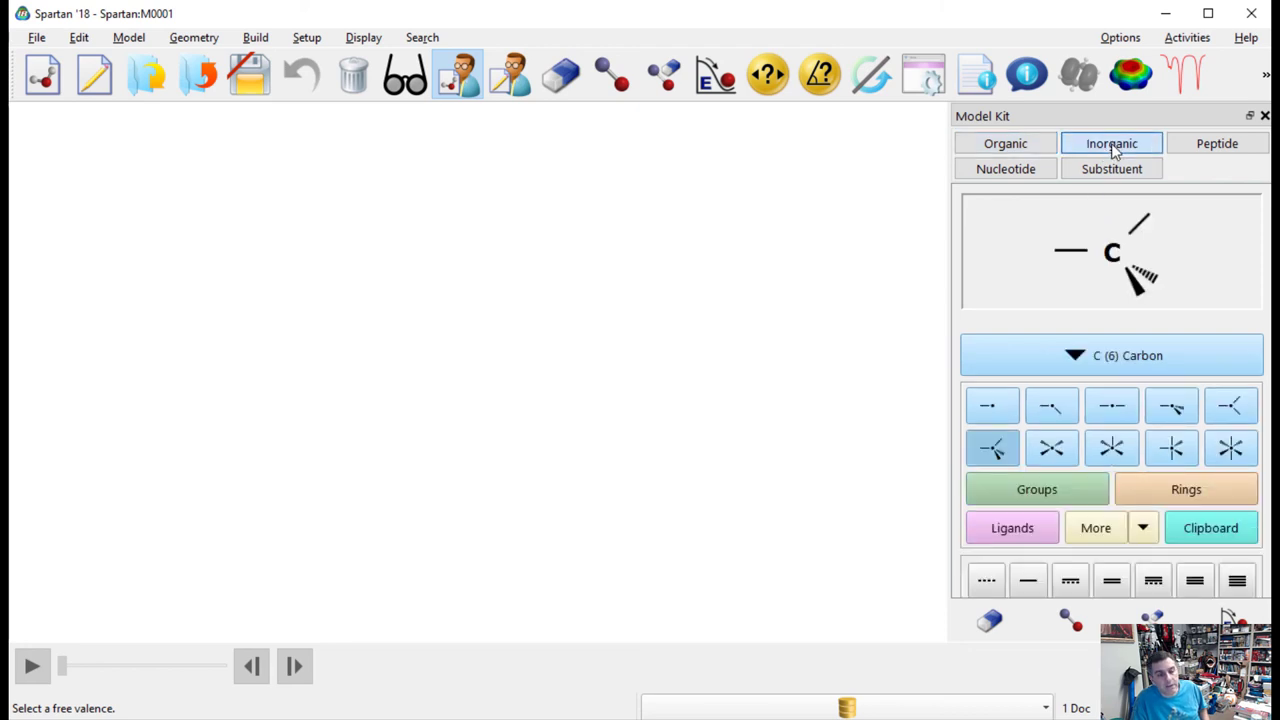
click(1108, 360)
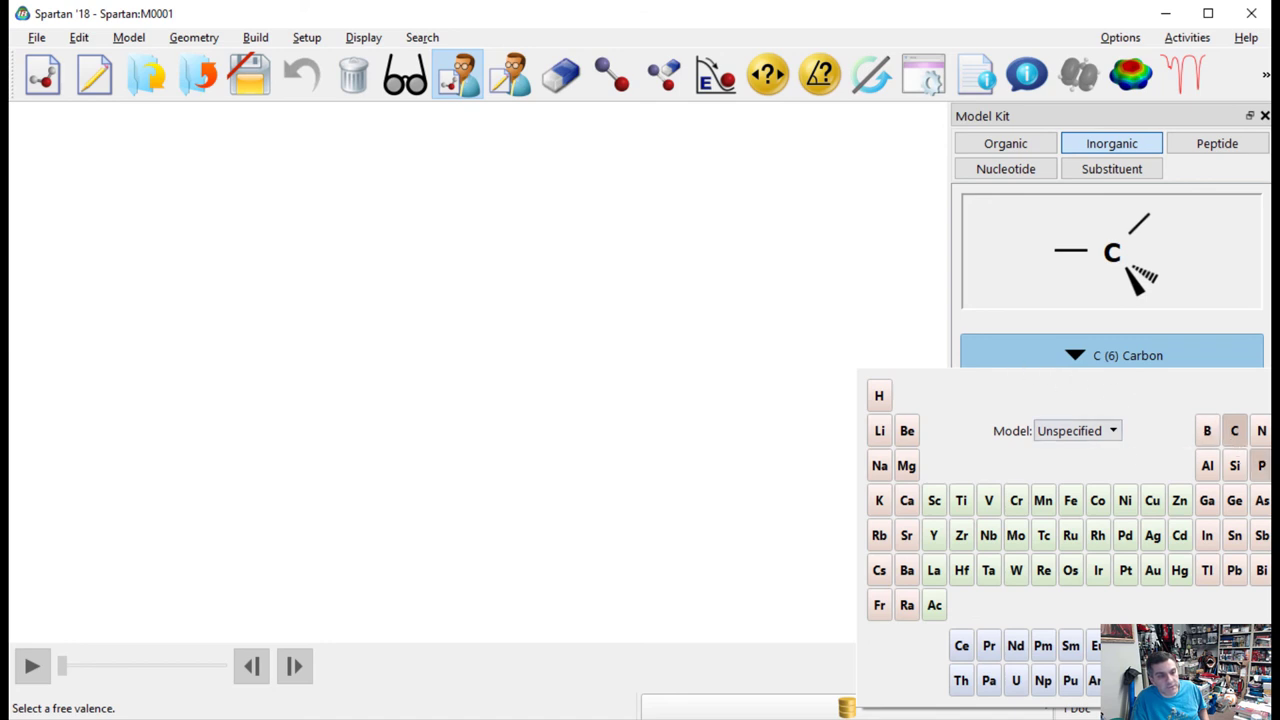
click(1268, 465)
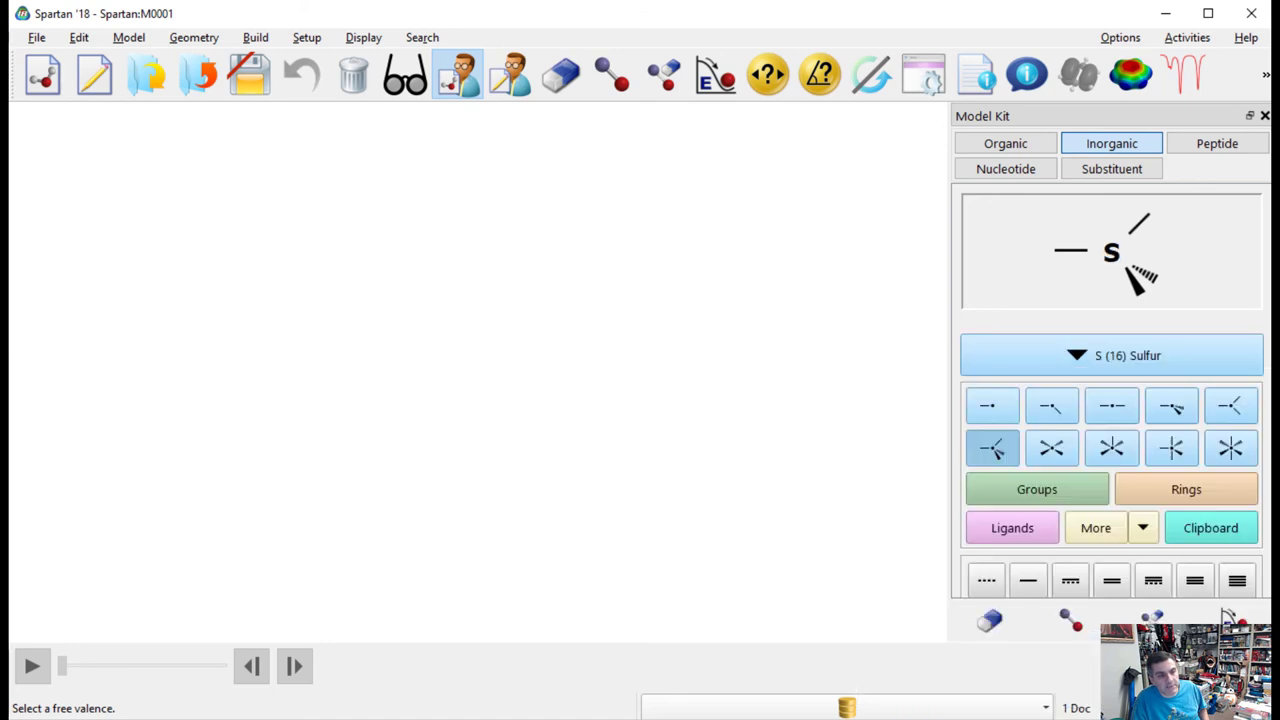
click(1172, 449)
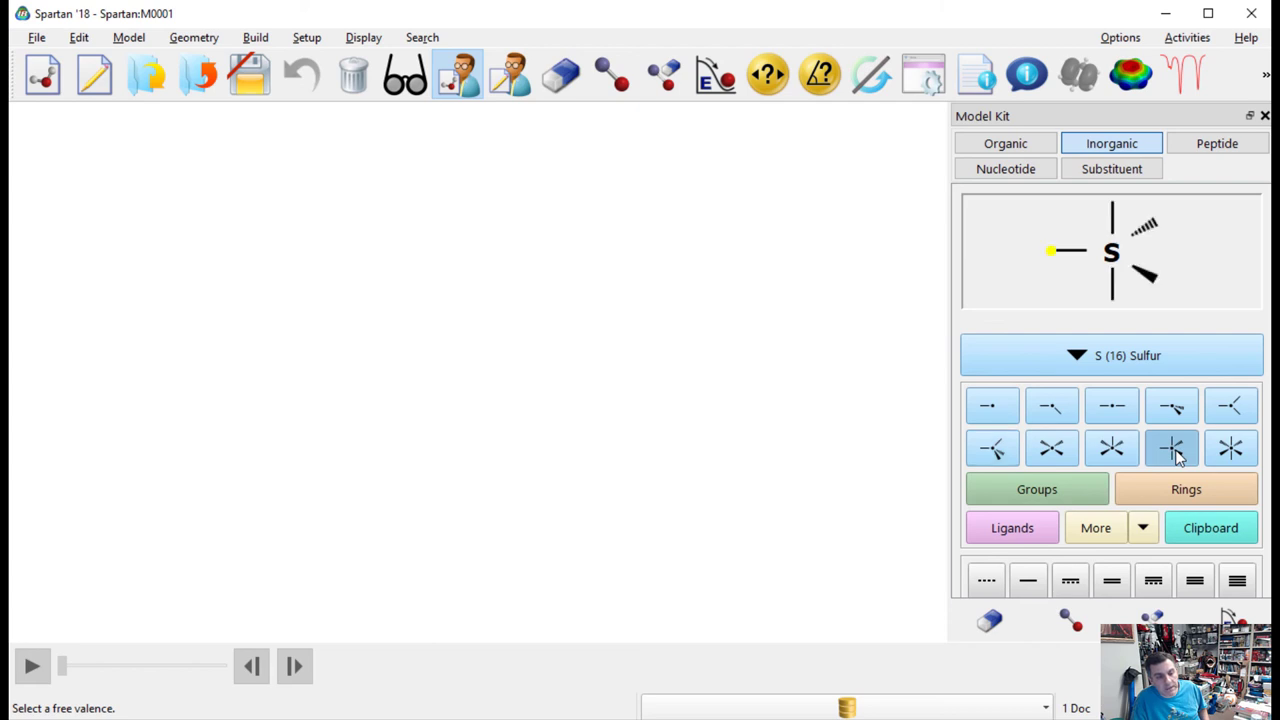
click(508, 362)
drag(589, 374, 508, 455)
scroll(508, 455, up, 5)
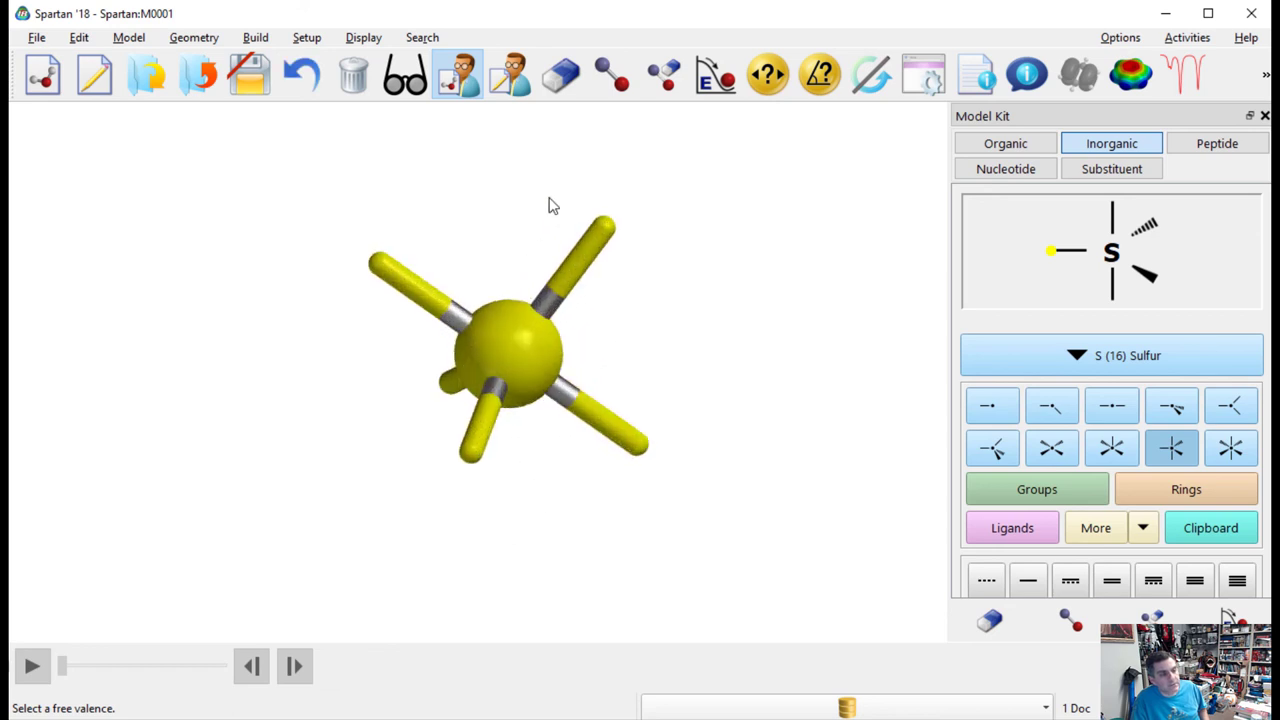
drag(549, 203, 569, 331)
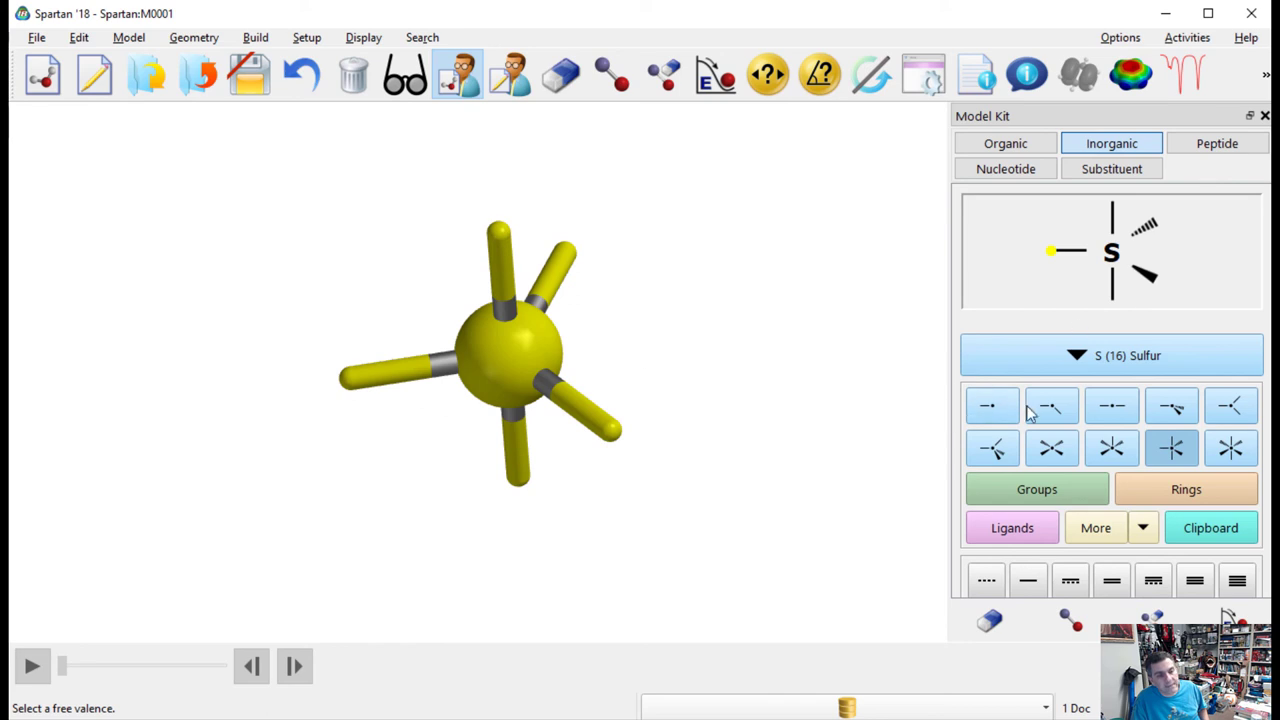
click(1123, 352)
click(1276, 430)
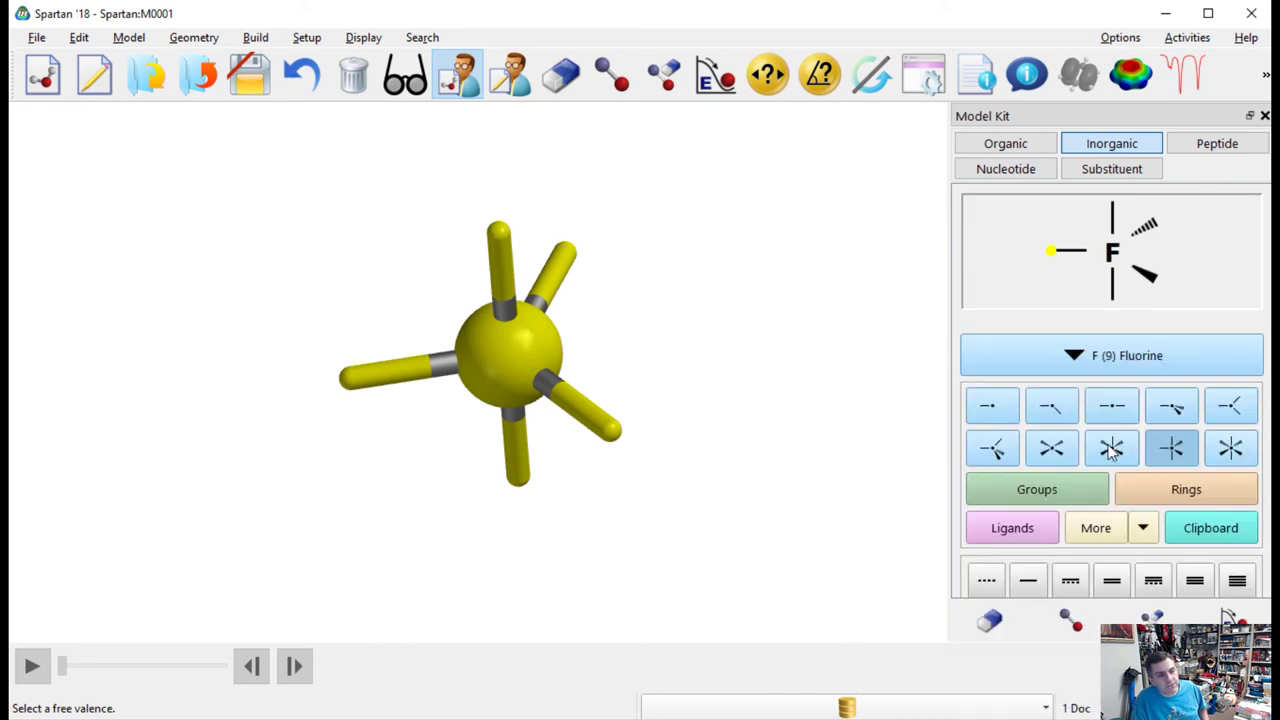
click(988, 412)
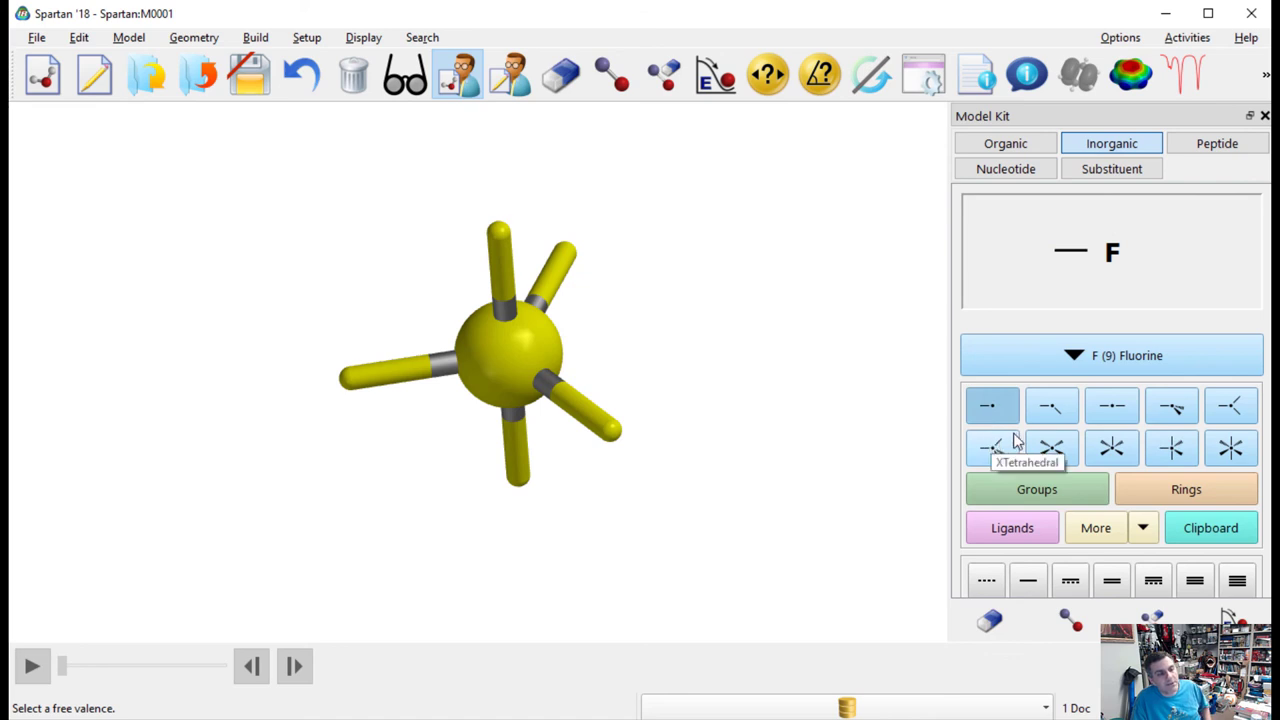
Step: Attach organic-type fluorine atoms to both axial and two equatorial free valences of the sulfur, leaving one equatorial valence open
click(1036, 146)
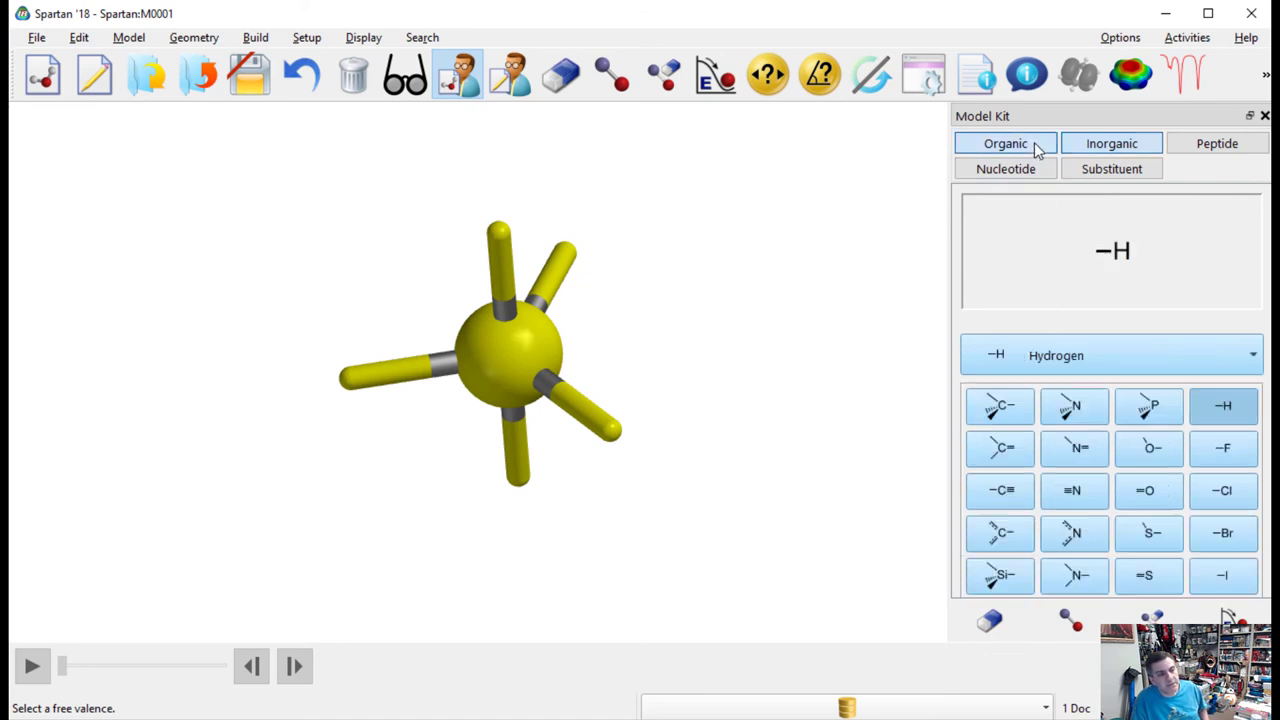
click(1232, 450)
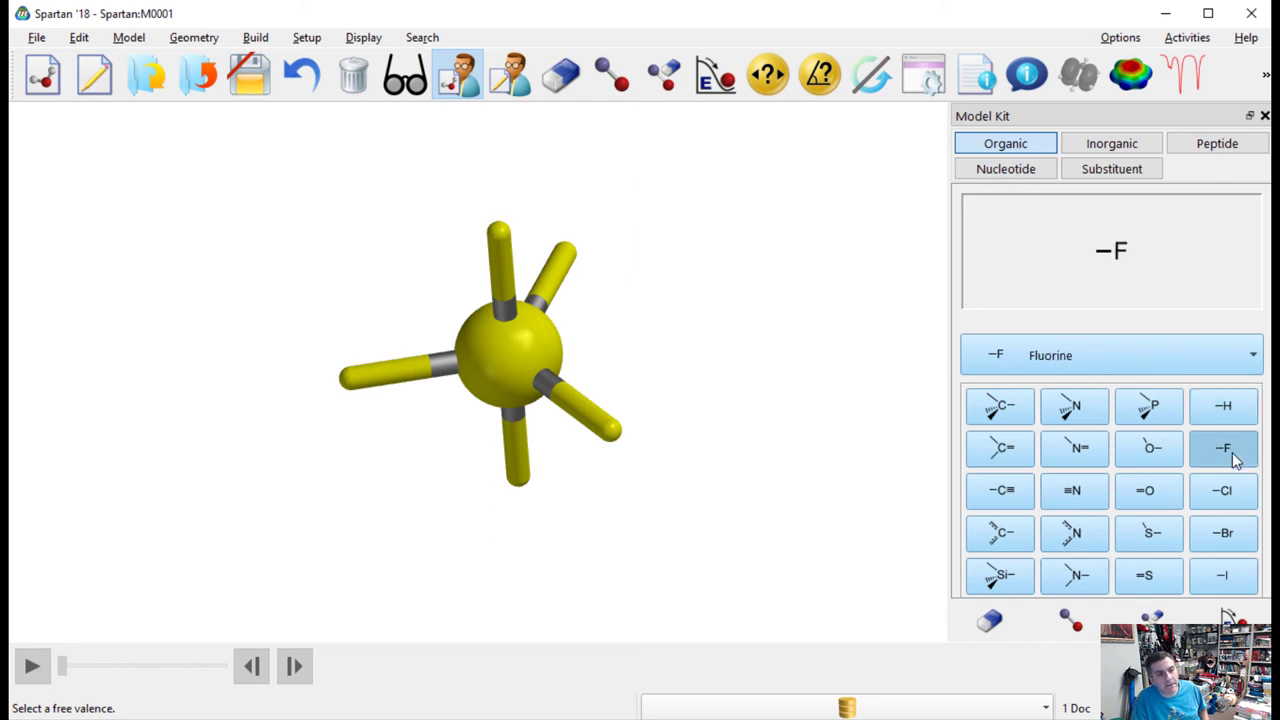
drag(718, 472, 703, 449)
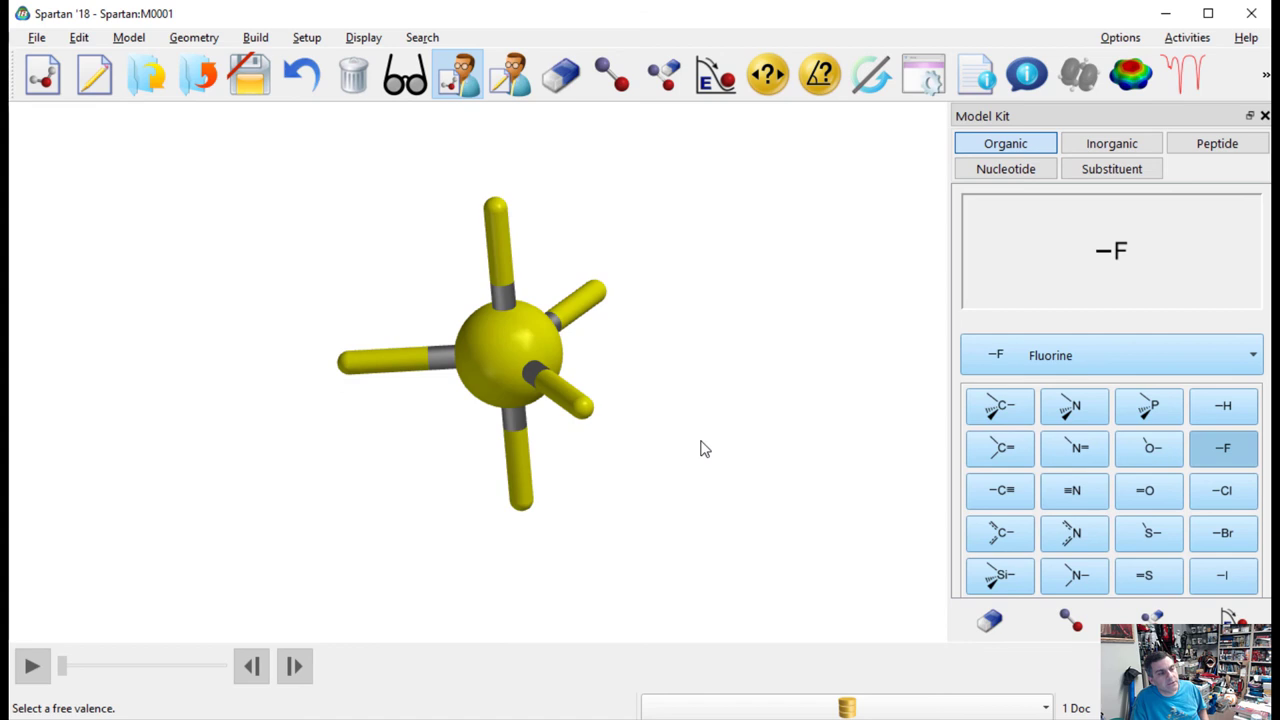
click(588, 421)
click(600, 291)
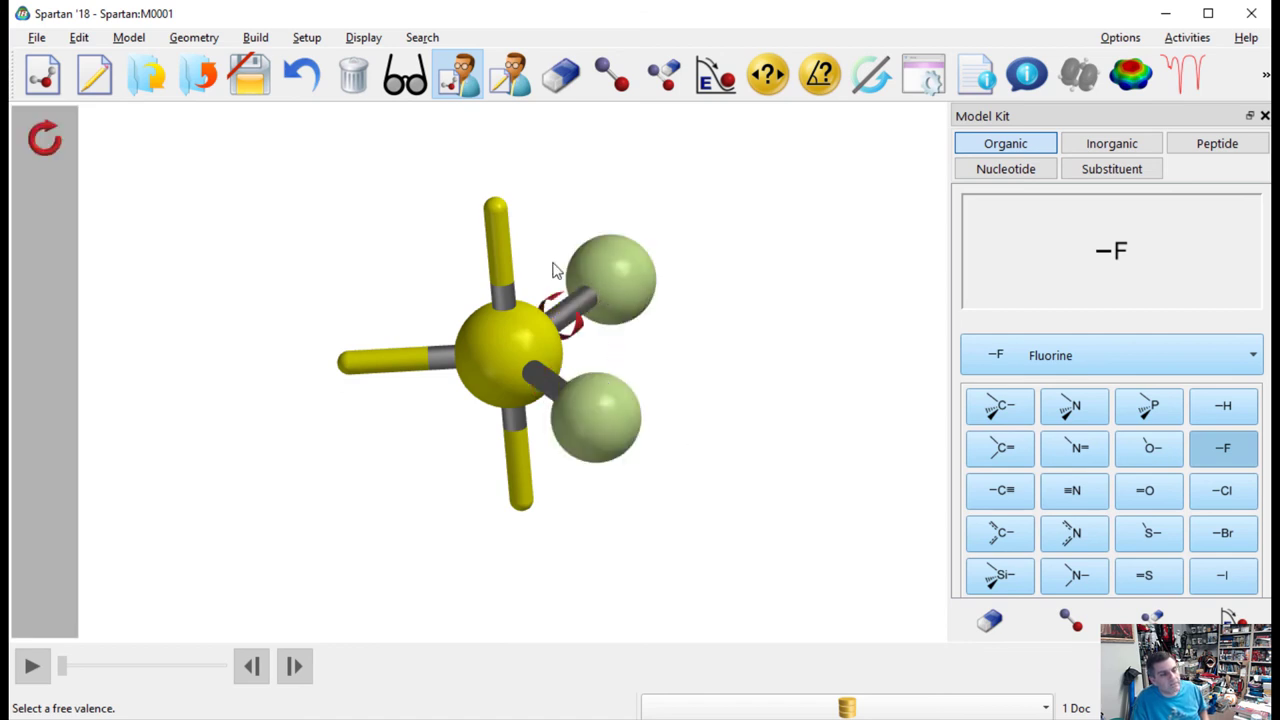
click(497, 211)
click(522, 508)
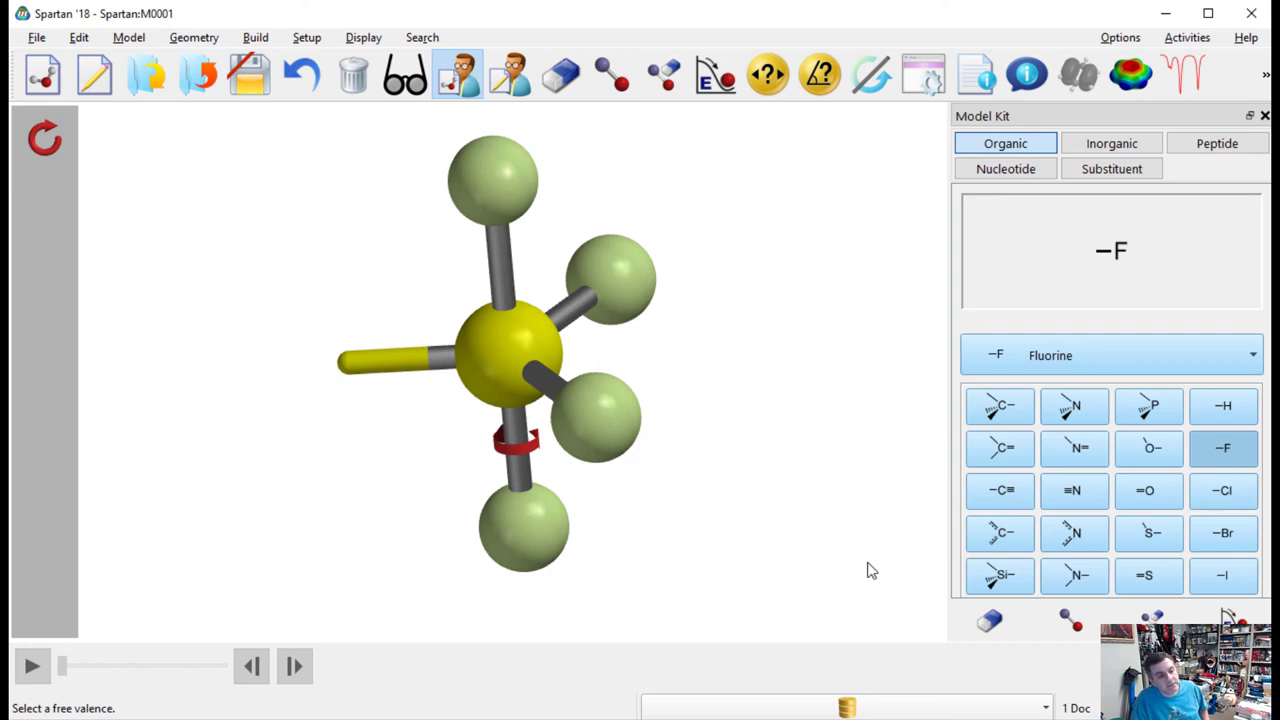
Step: Try minimizing the molecule with the fifth, equatorial valence still open
click(988, 620)
click(989, 628)
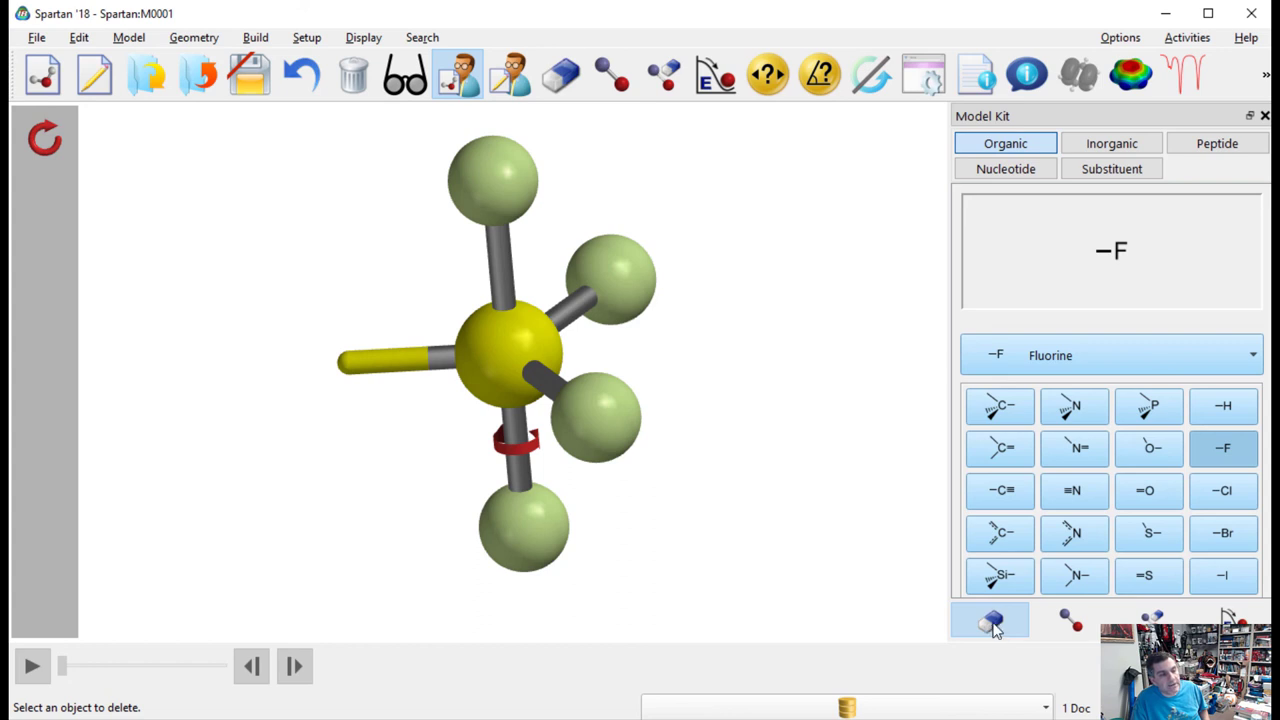
click(993, 626)
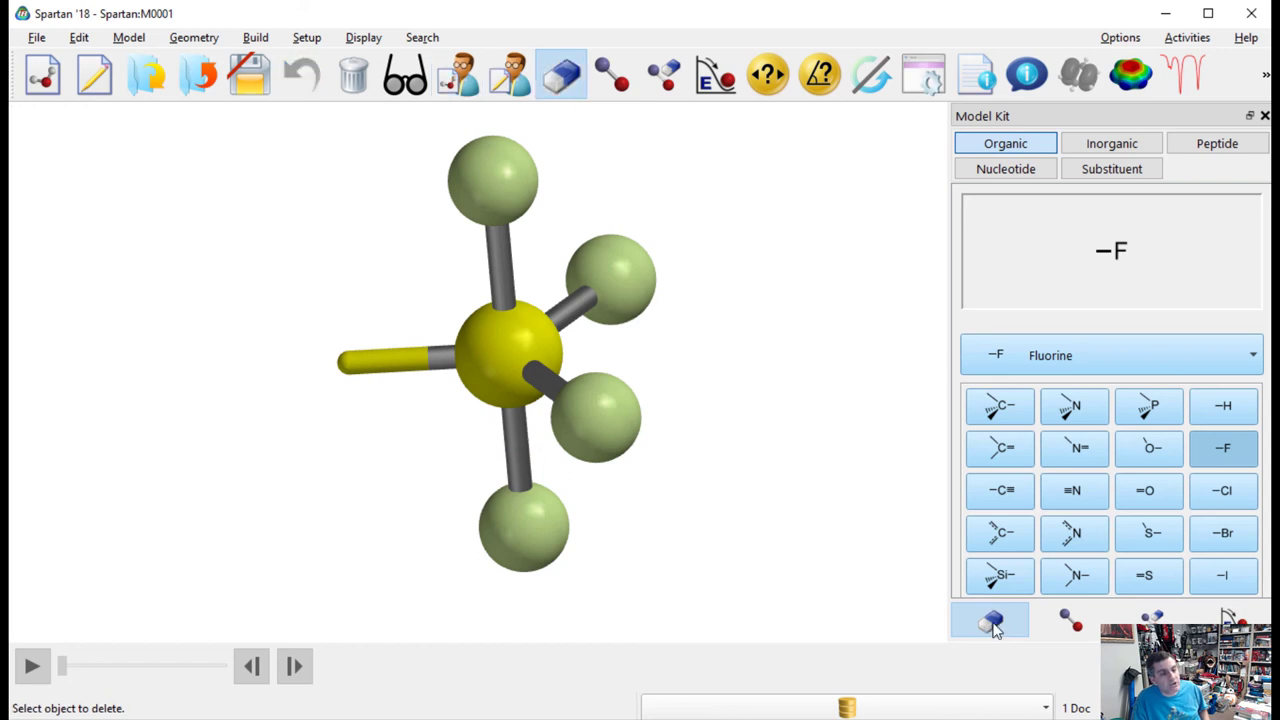
click(716, 82)
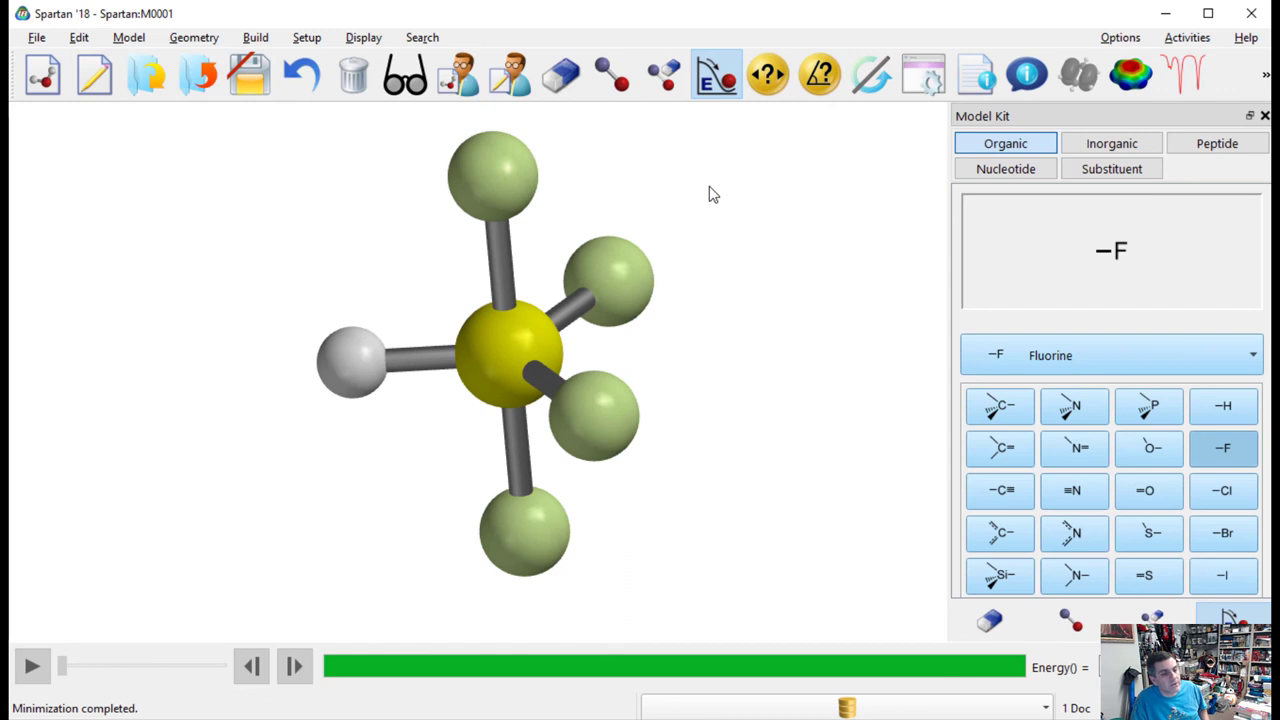
Step: Delete the unused equatorial free valence from the sulfur and minimize the resulting sulfur tetrafluoride
click(989, 621)
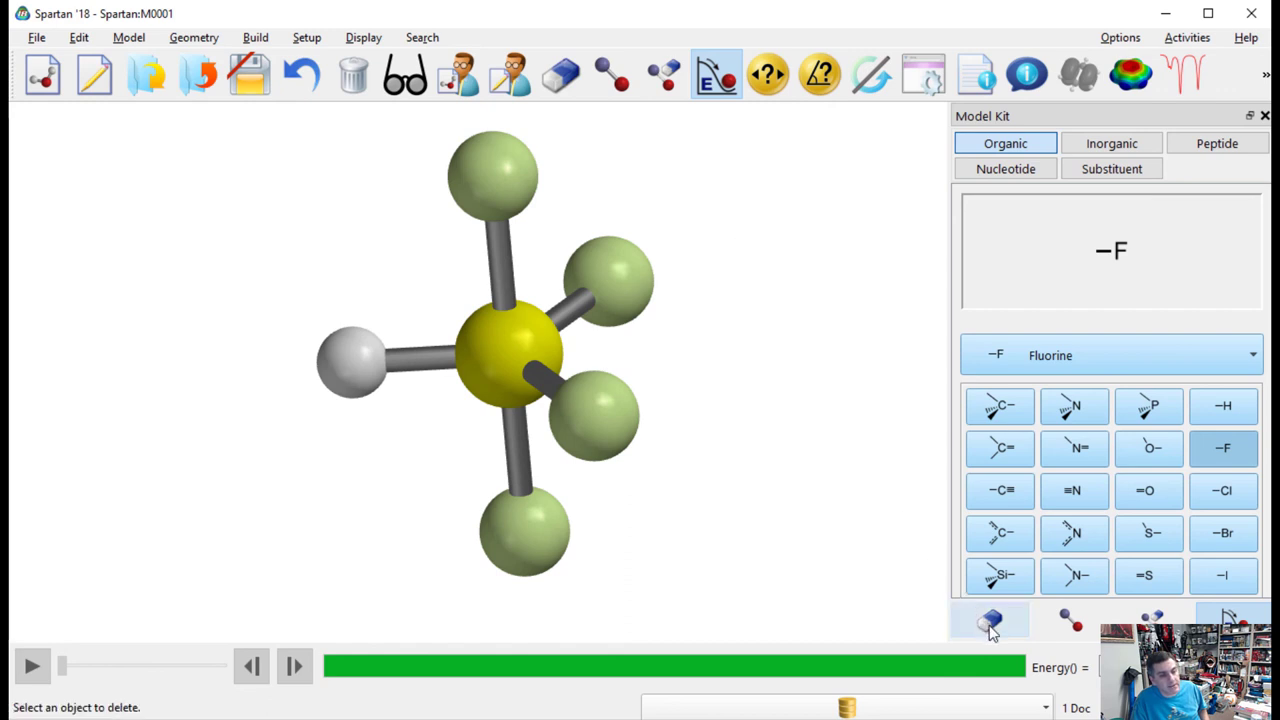
click(990, 622)
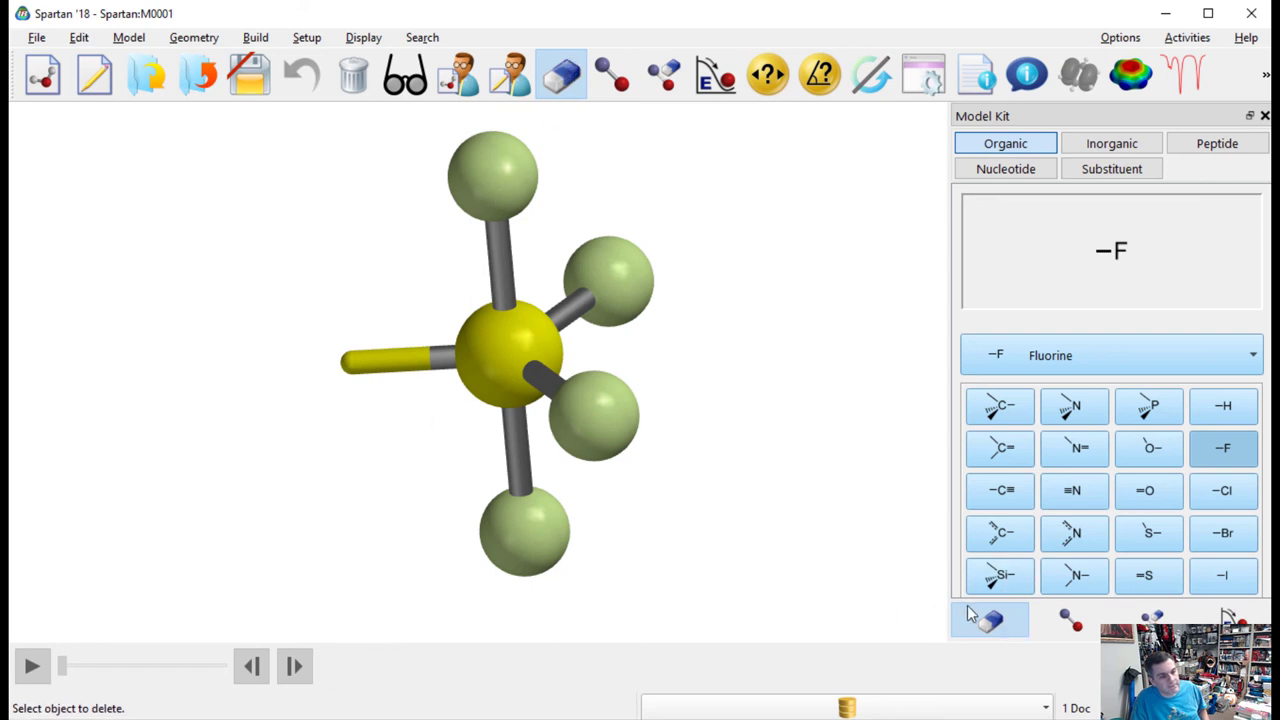
click(349, 373)
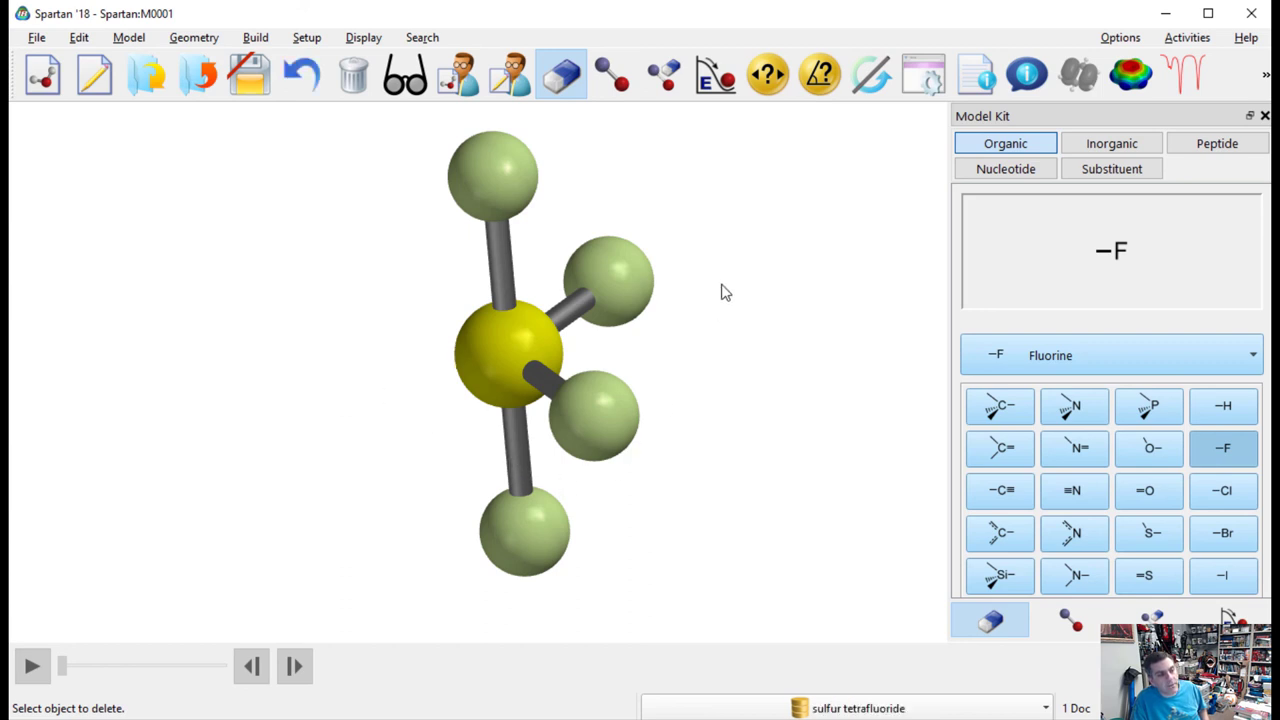
click(716, 78)
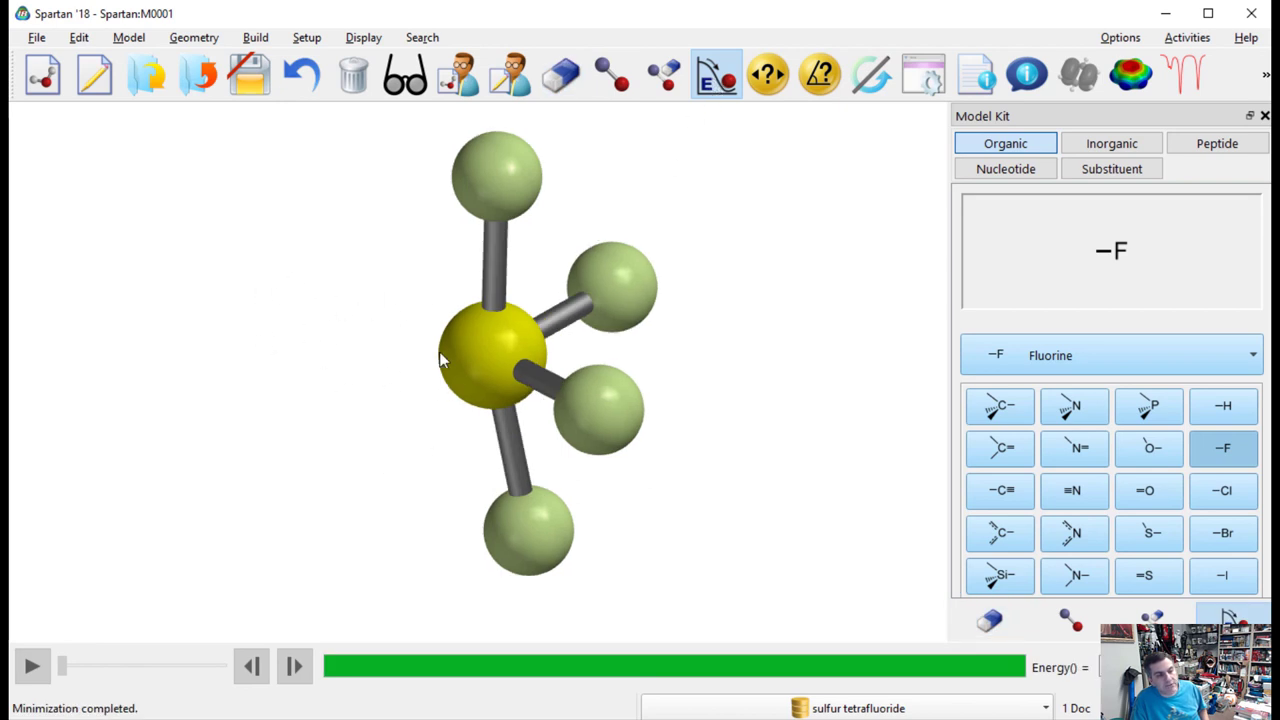
drag(443, 277, 906, 496)
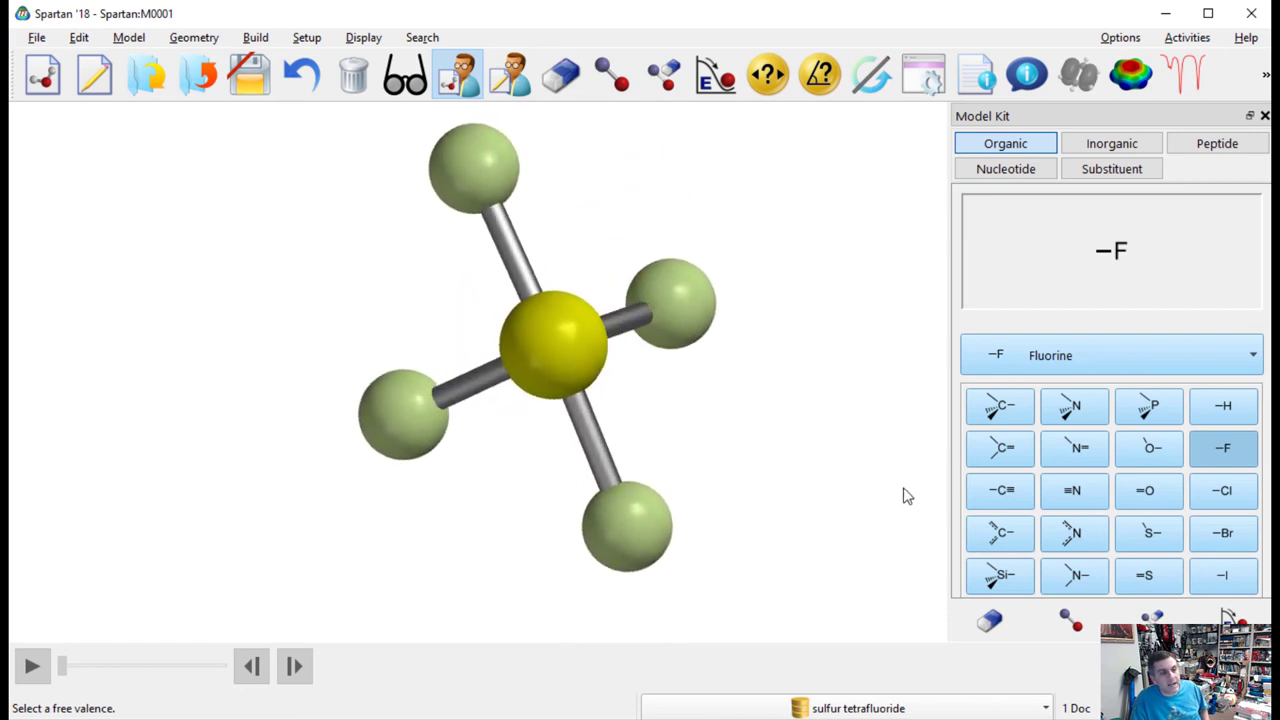